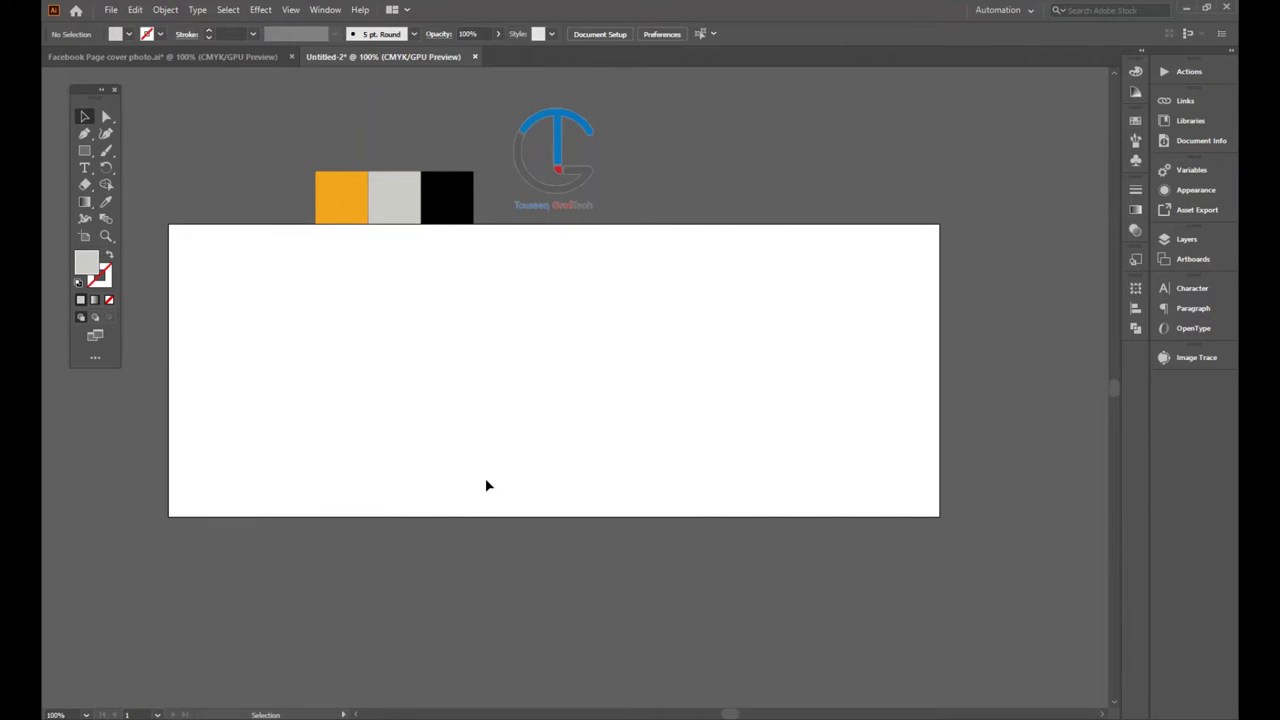
- Pen-draw a grey quadrilateral from a diagonal left edge to the cover's right corners
click(86, 134)
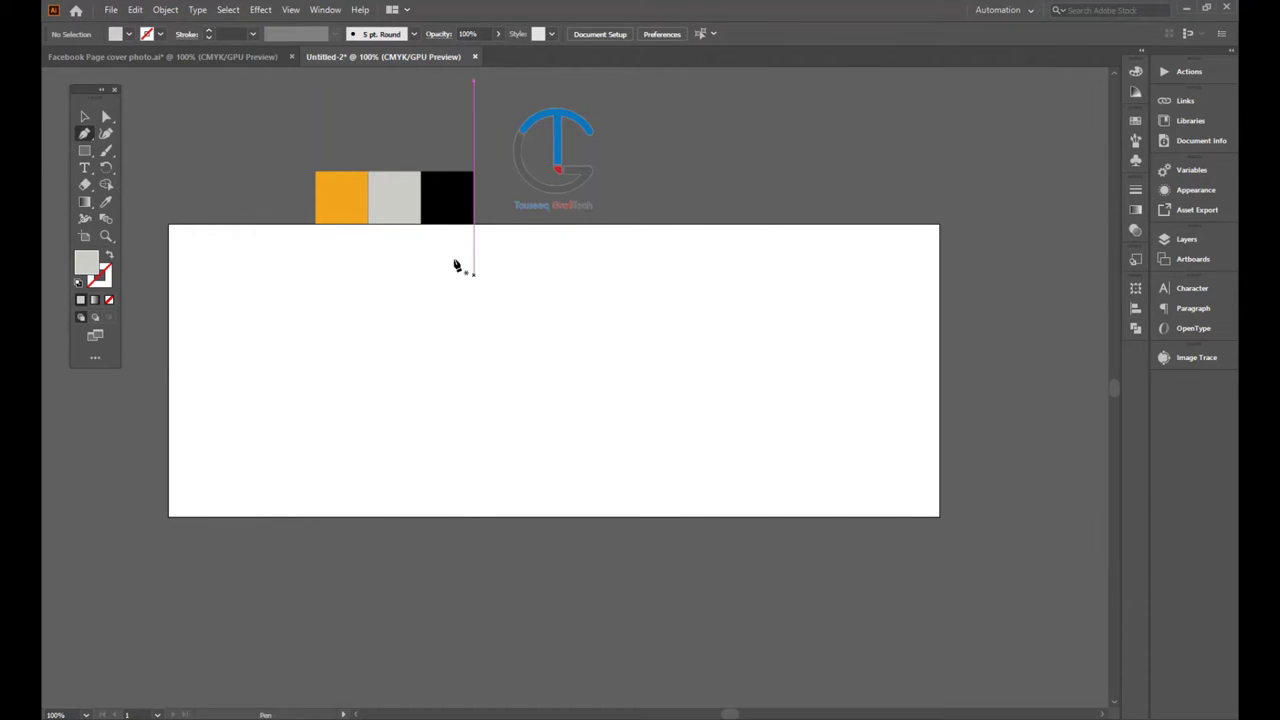
click(422, 227)
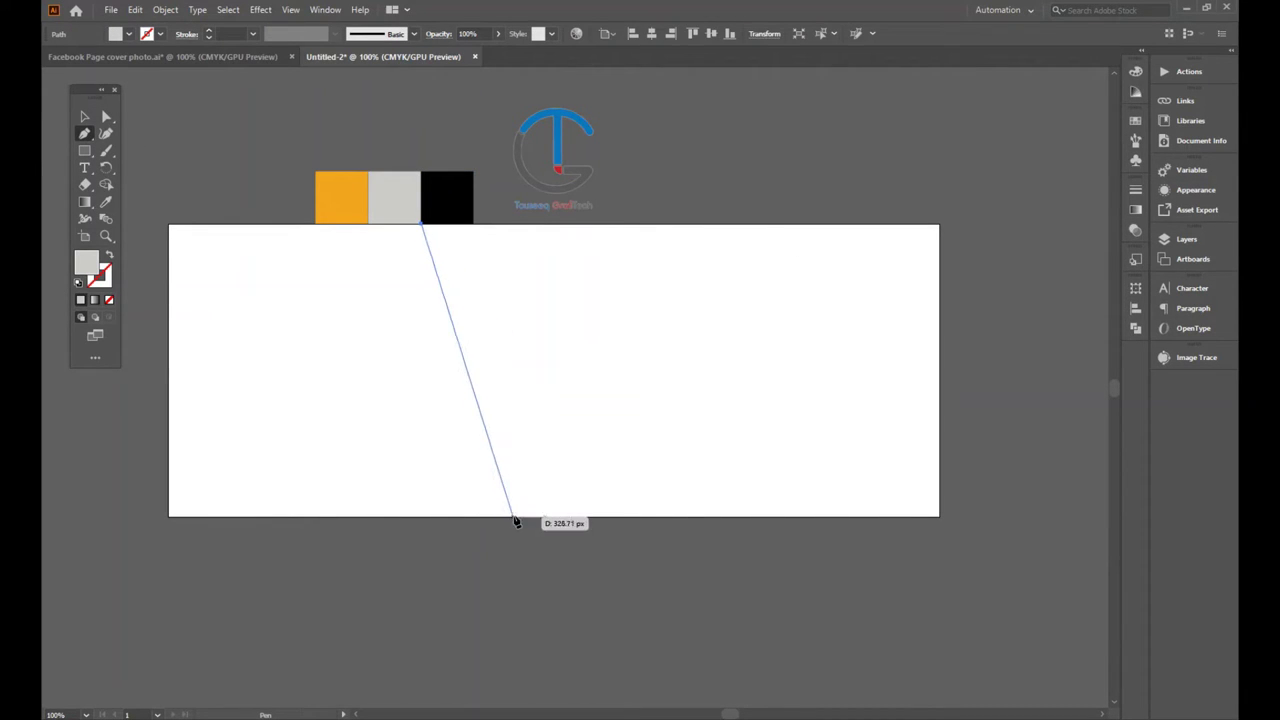
click(543, 518)
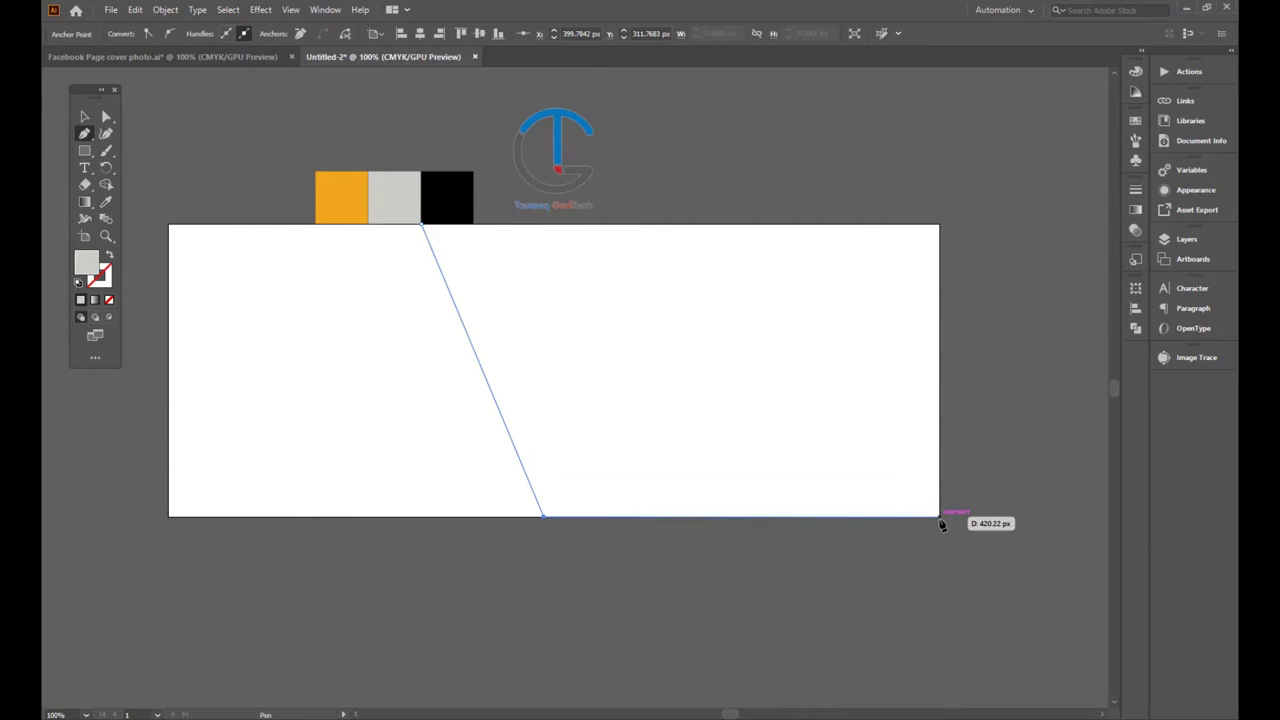
click(940, 518)
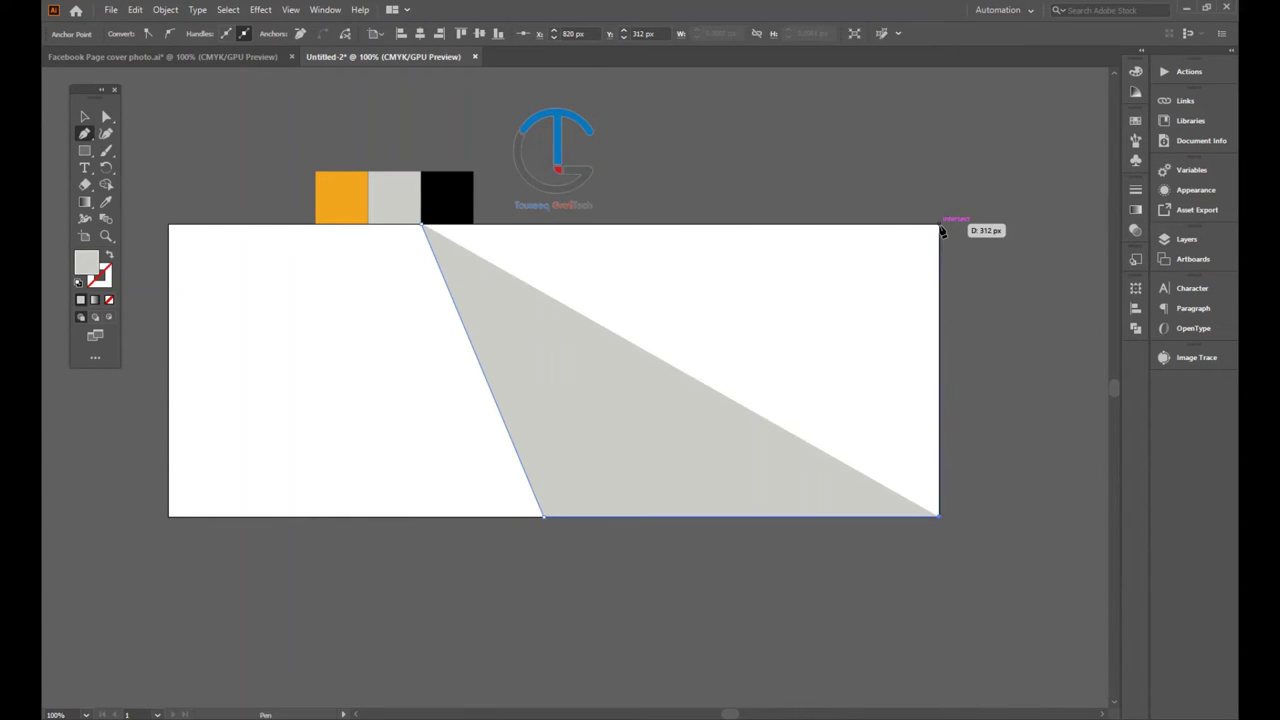
click(940, 226)
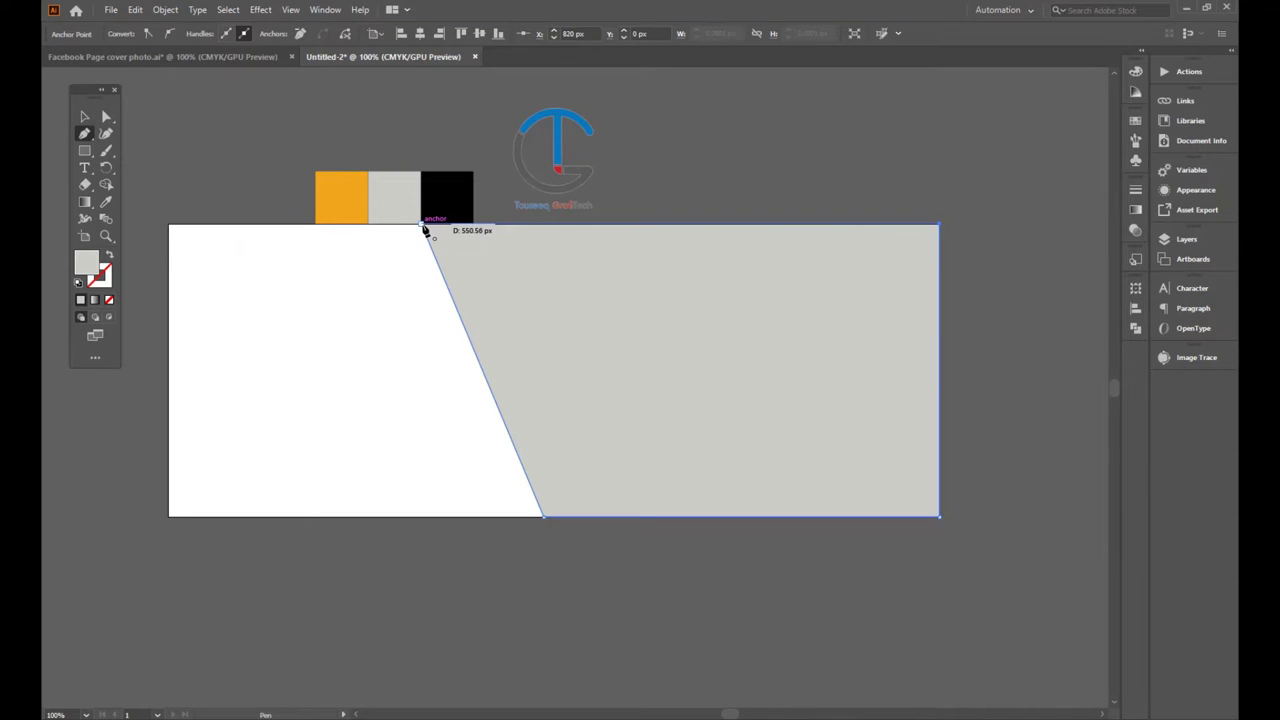
click(422, 226)
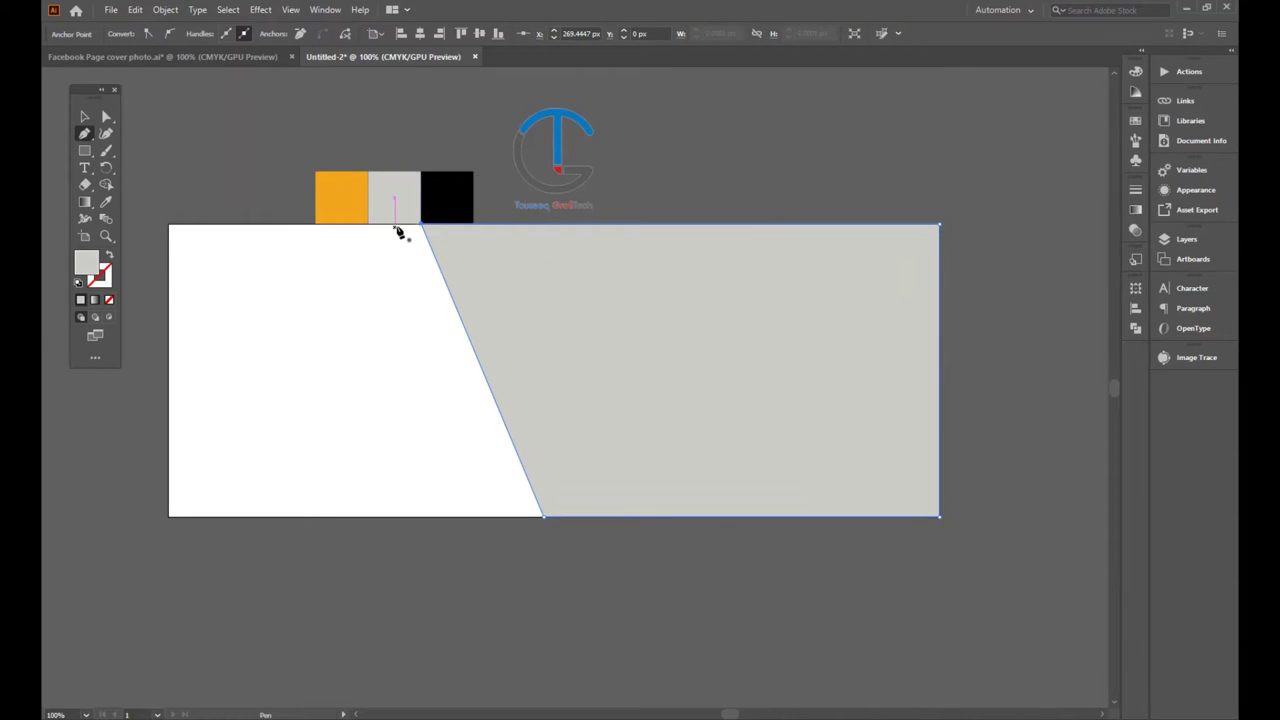
click(399, 225)
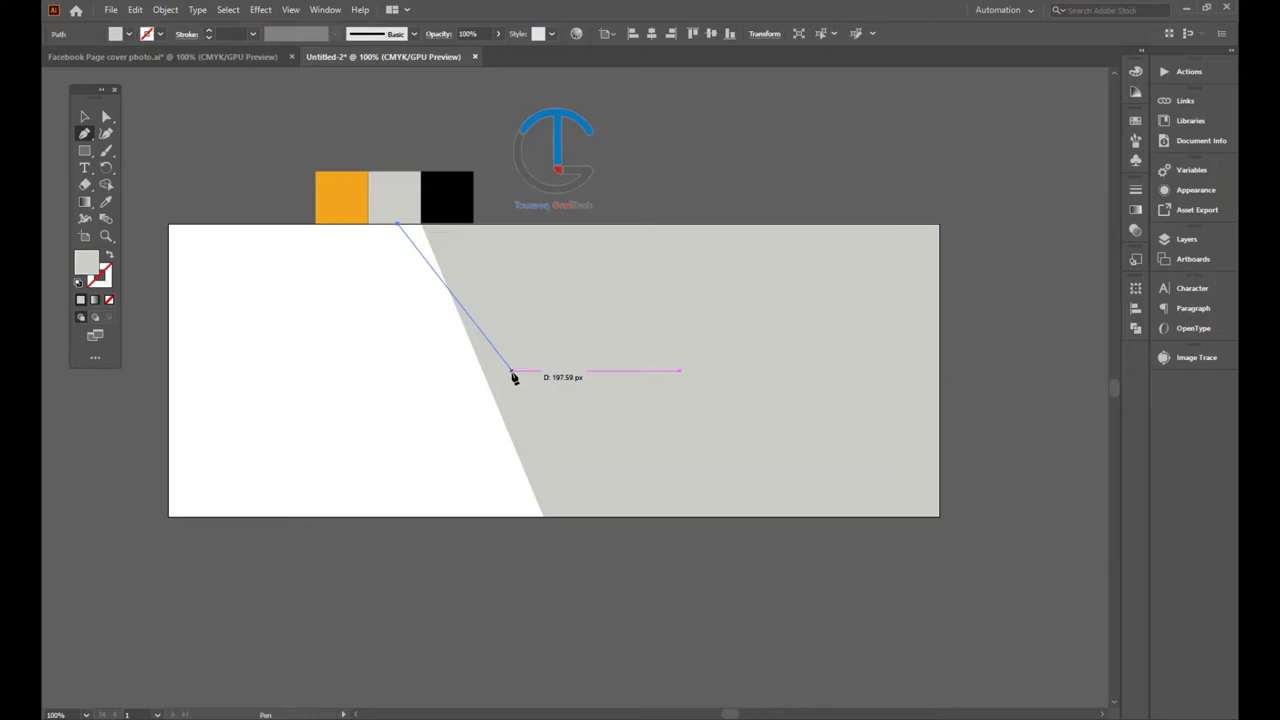
- Draw a thin slanted strip along the grey panel's diagonal edge
click(518, 520)
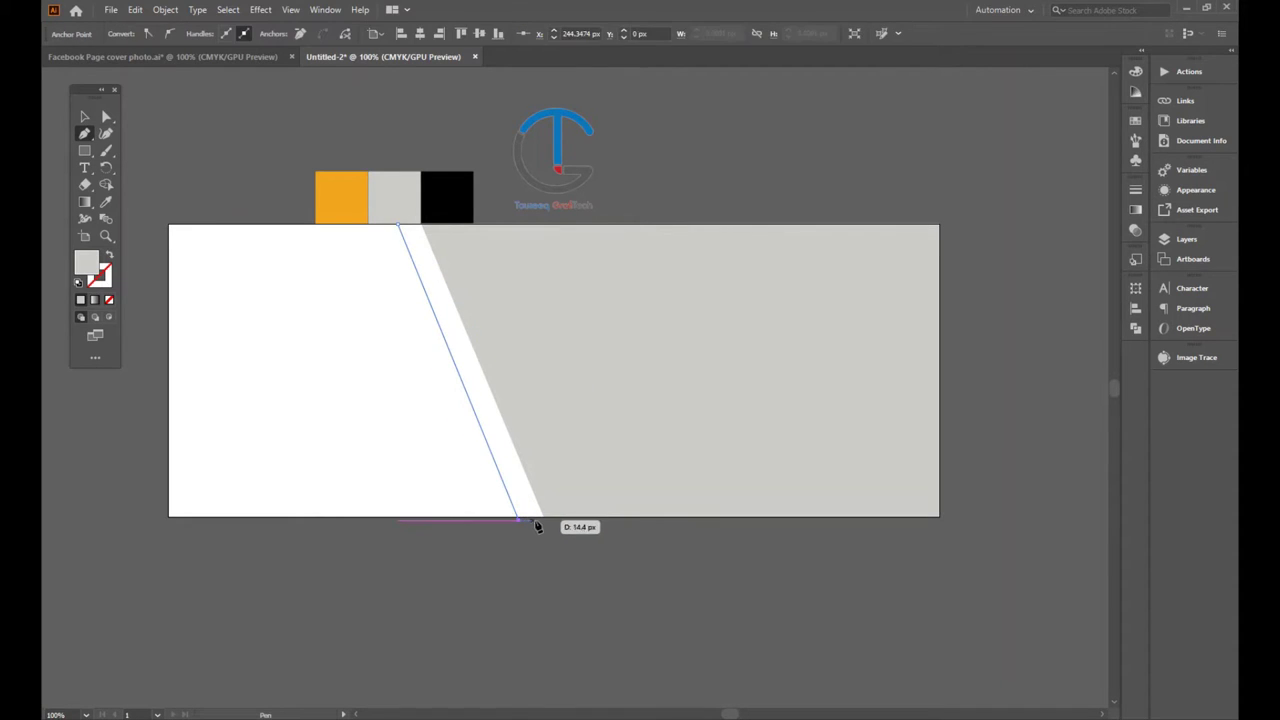
key(ctrl+z)
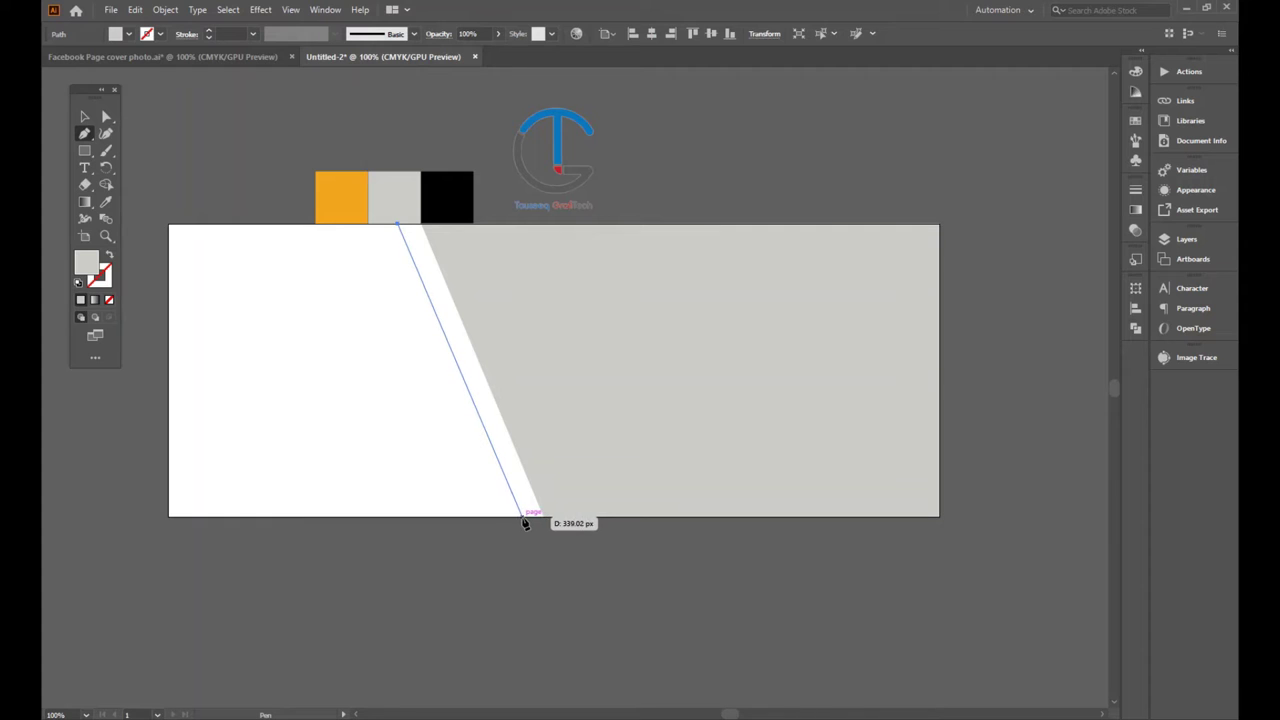
click(521, 517)
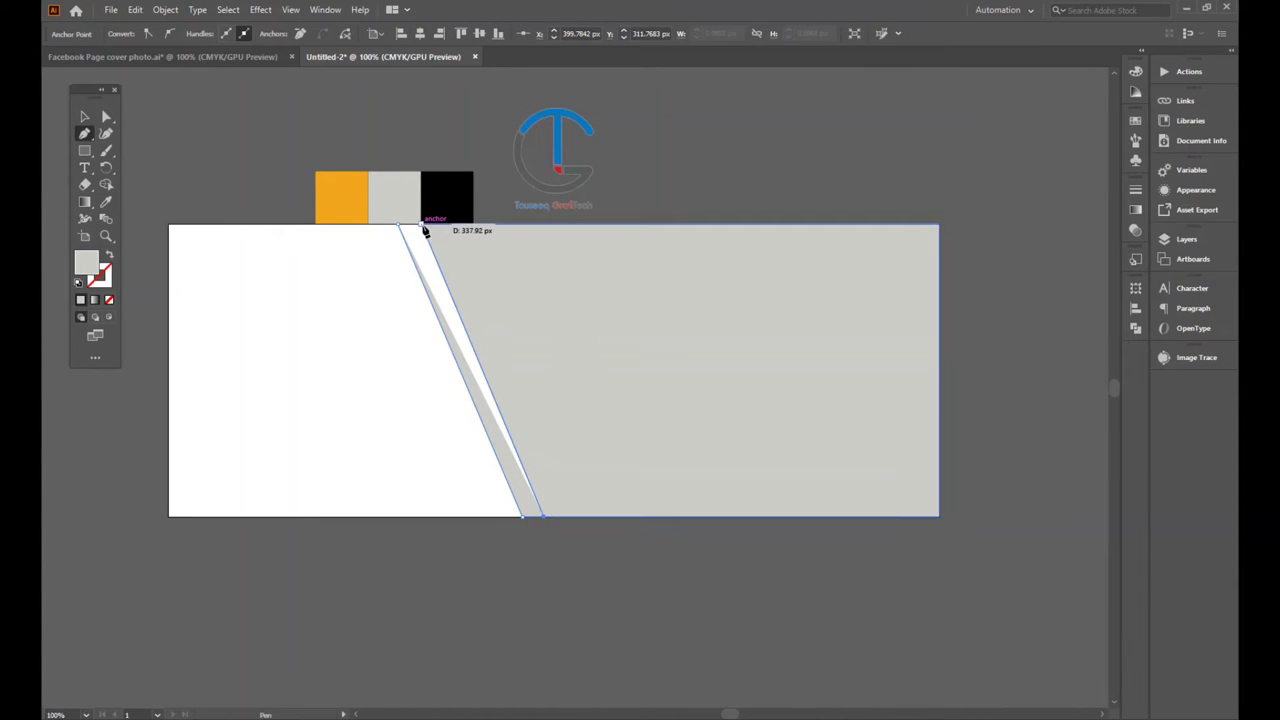
click(421, 225)
click(399, 229)
key(v)
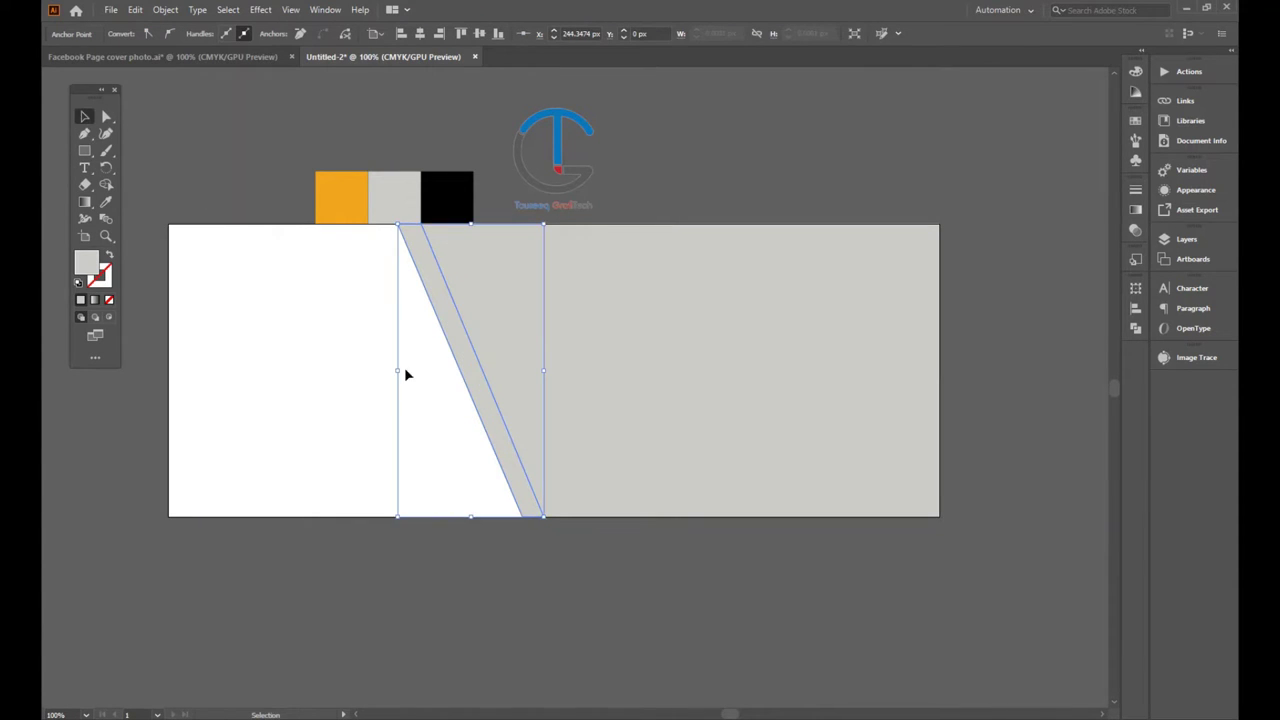
- Adjust the thin strip's corner points with the Direct Selection tool
drag(401, 370, 390, 376)
key(ctrl+z)
click(357, 400)
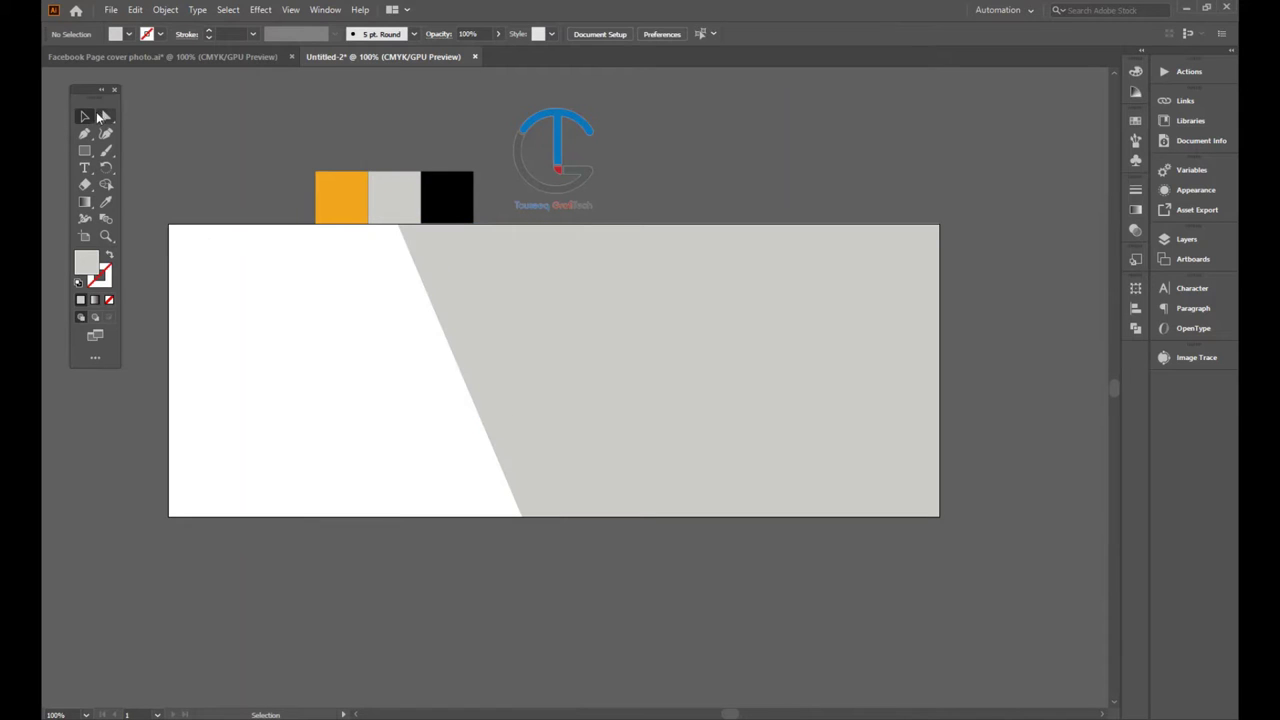
key(a)
click(399, 229)
shift+click(525, 518)
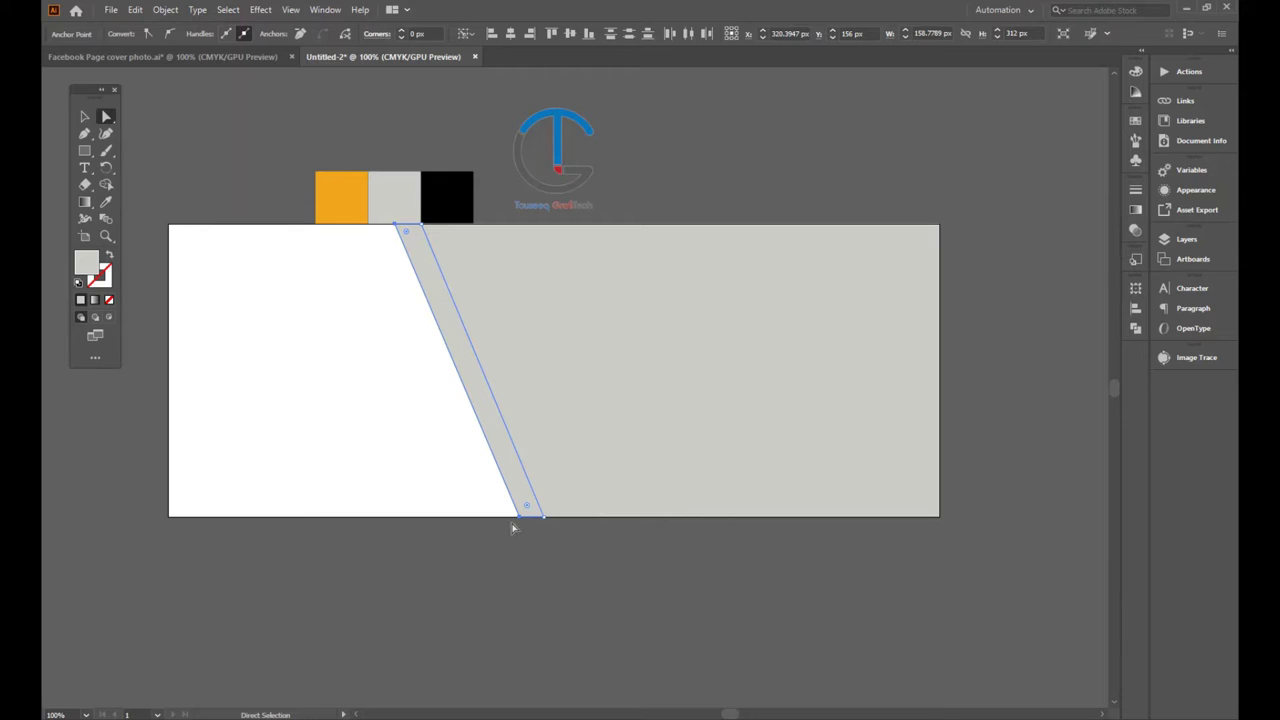
click(514, 518)
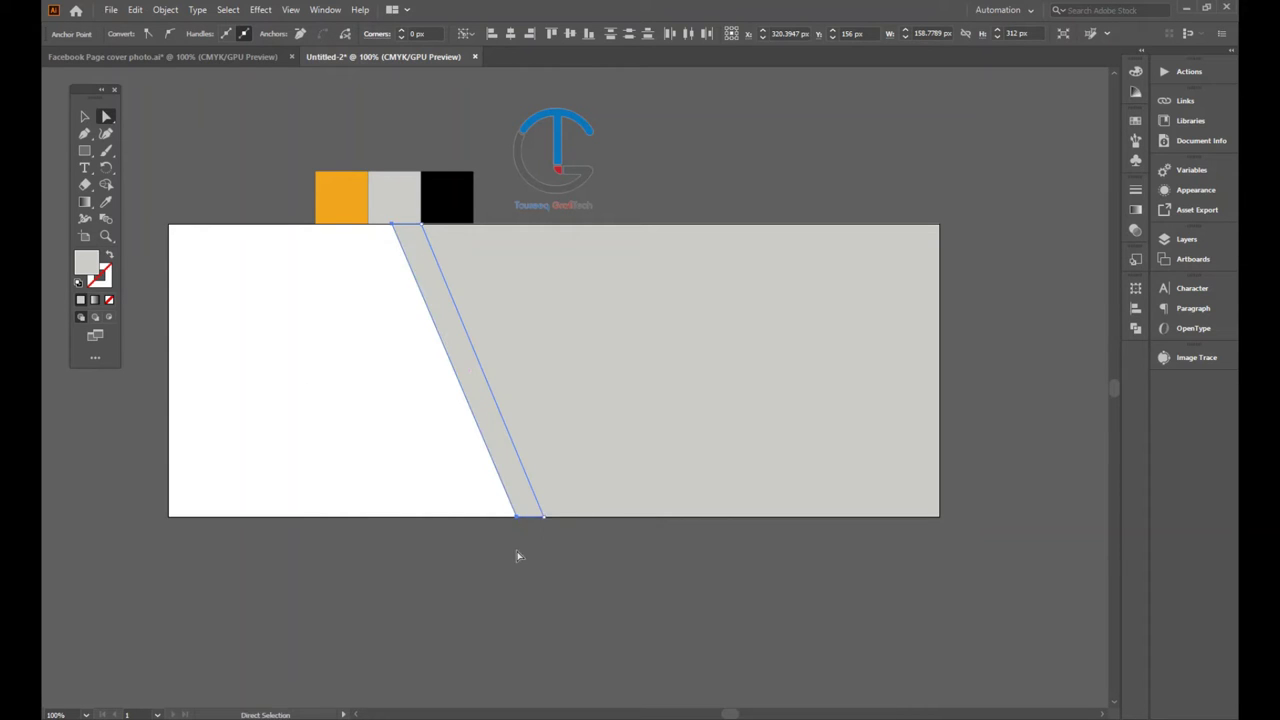
click(518, 556)
key(v)
- Duplicate the strip slightly to the left and nudge the copy into place
mouse_move(451, 316)
mouse_down()
mouse_move(424, 322)
mouse_move(417, 343)
mouse_up()
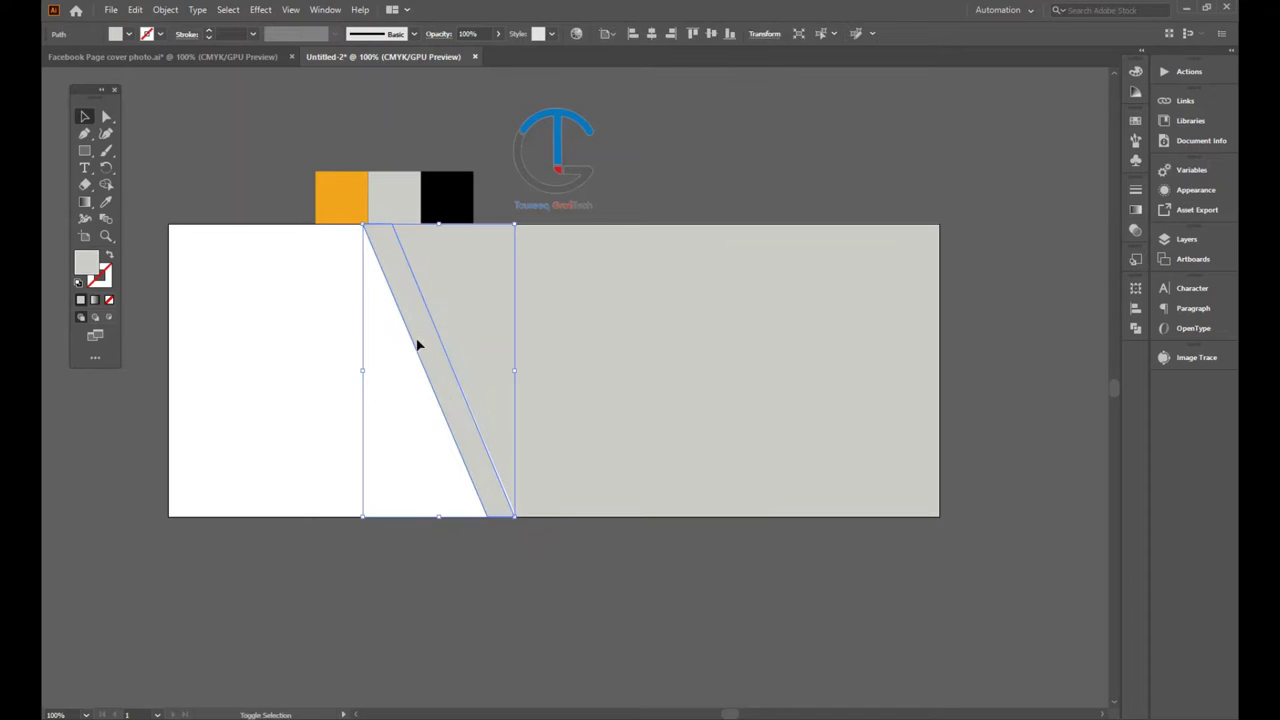
click(372, 388)
drag(469, 458, 466, 450)
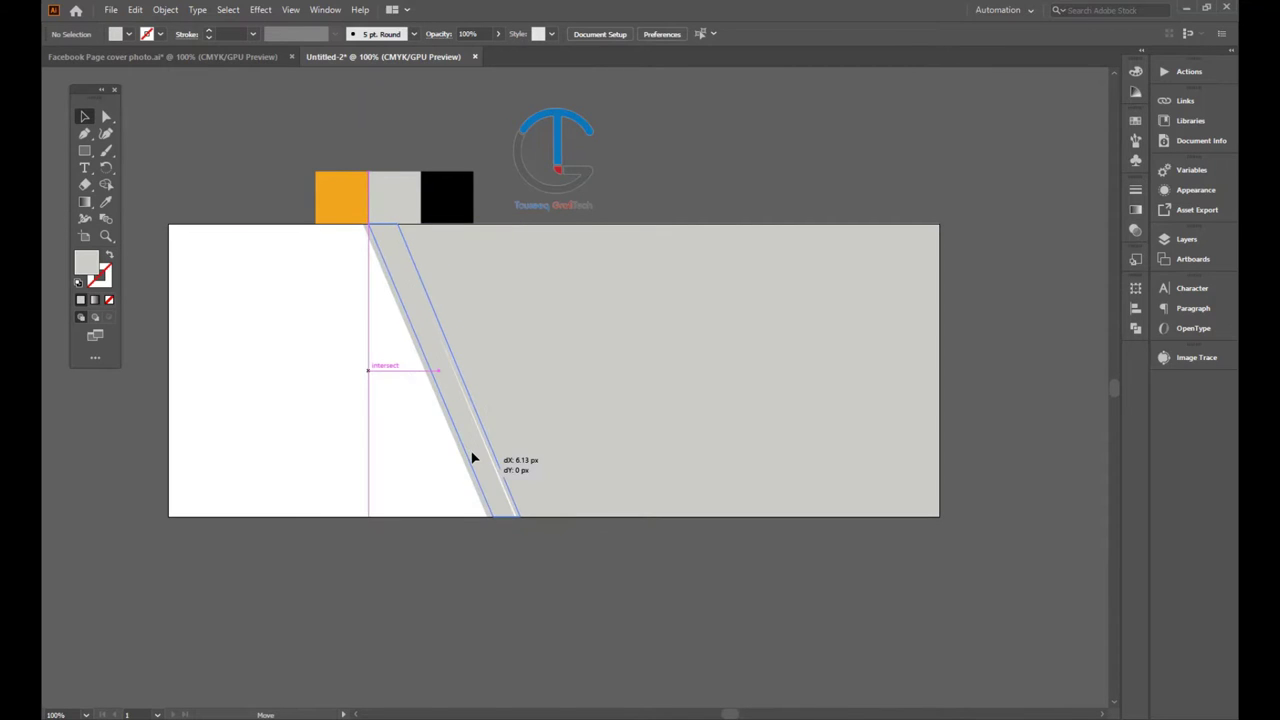
click(406, 432)
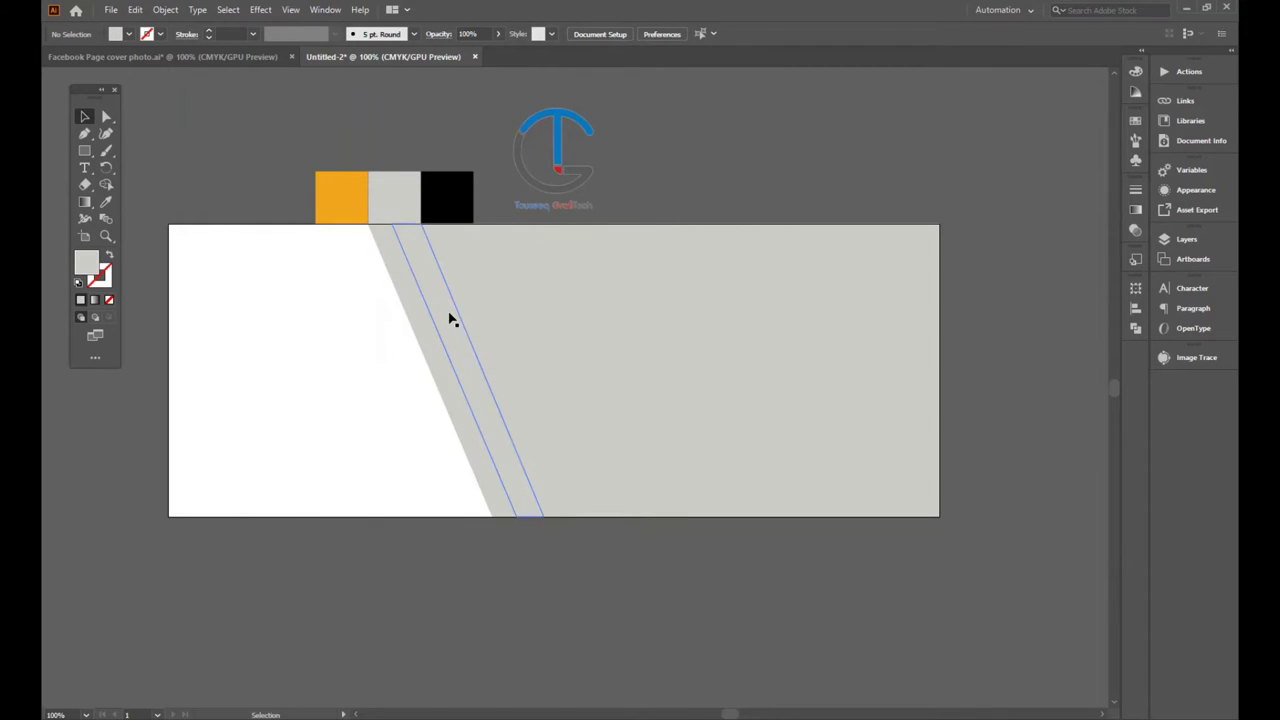
click(594, 314)
- Recolour the large panel orange and the first slanted strip grey from the swatches
click(105, 201)
click(340, 195)
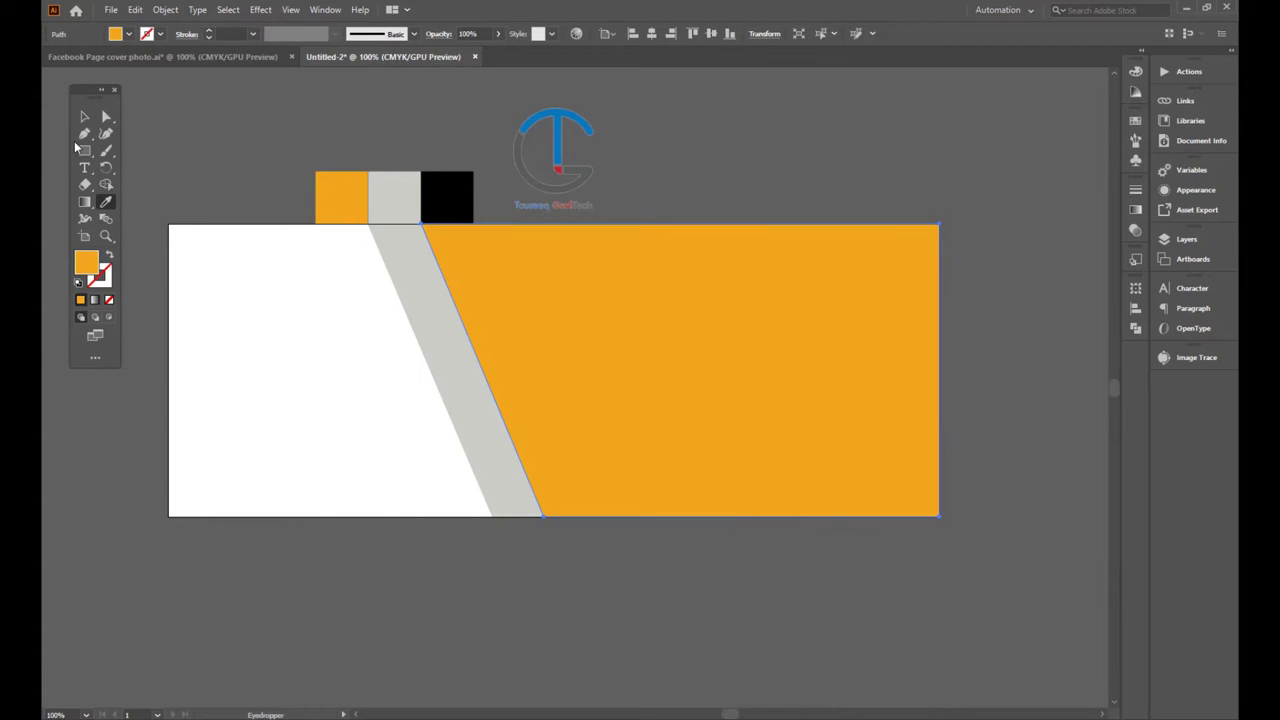
click(84, 117)
click(302, 475)
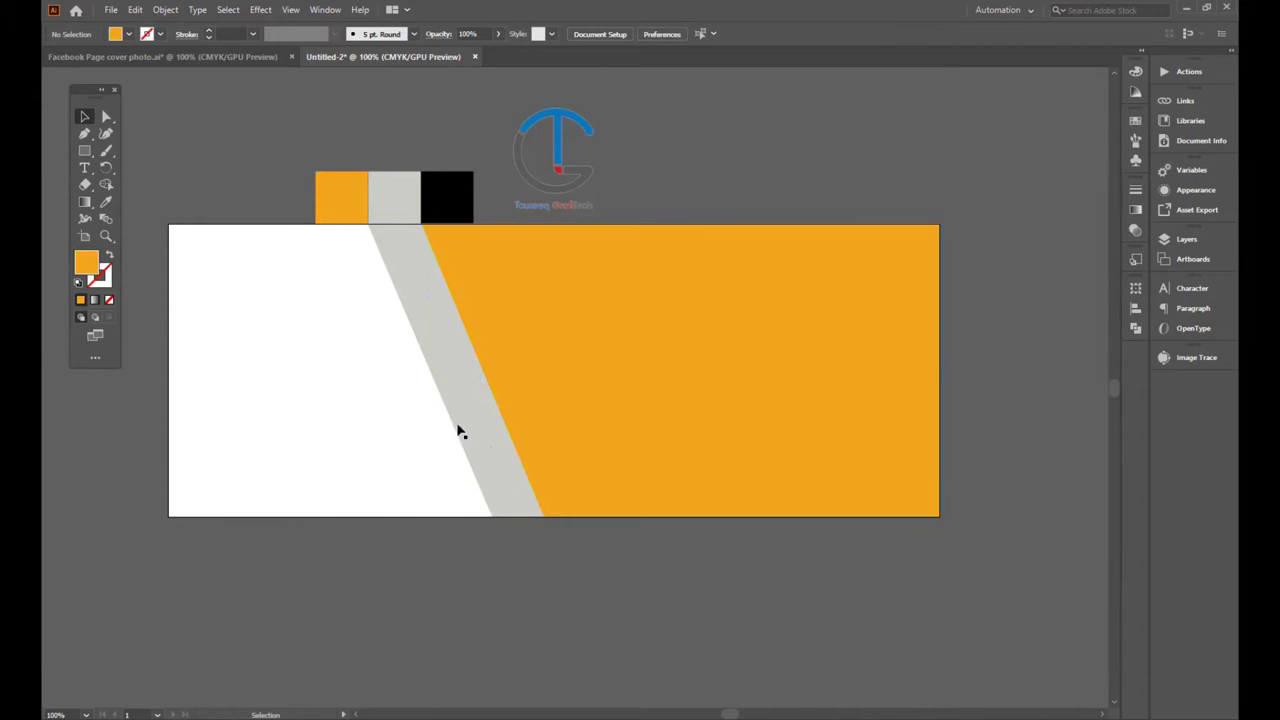
click(465, 373)
click(105, 201)
click(393, 180)
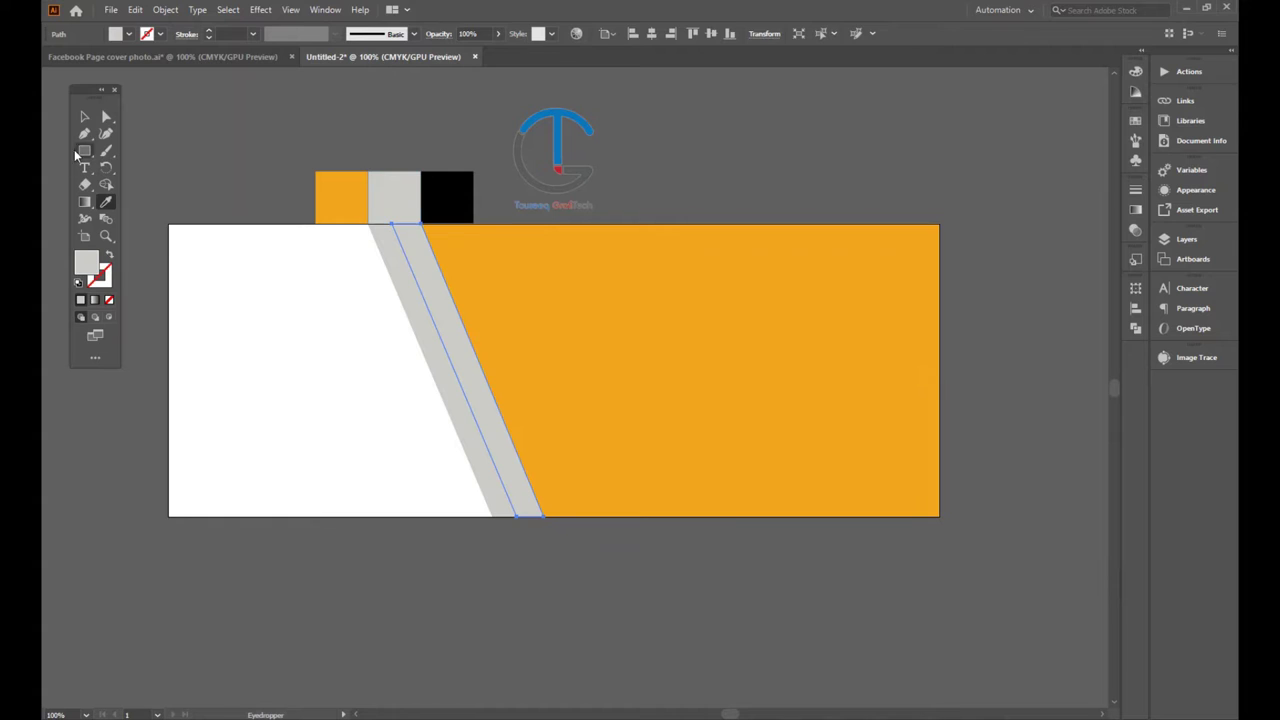
click(84, 117)
click(286, 346)
- Make the other slanted strip white and shift it slightly left
click(410, 300)
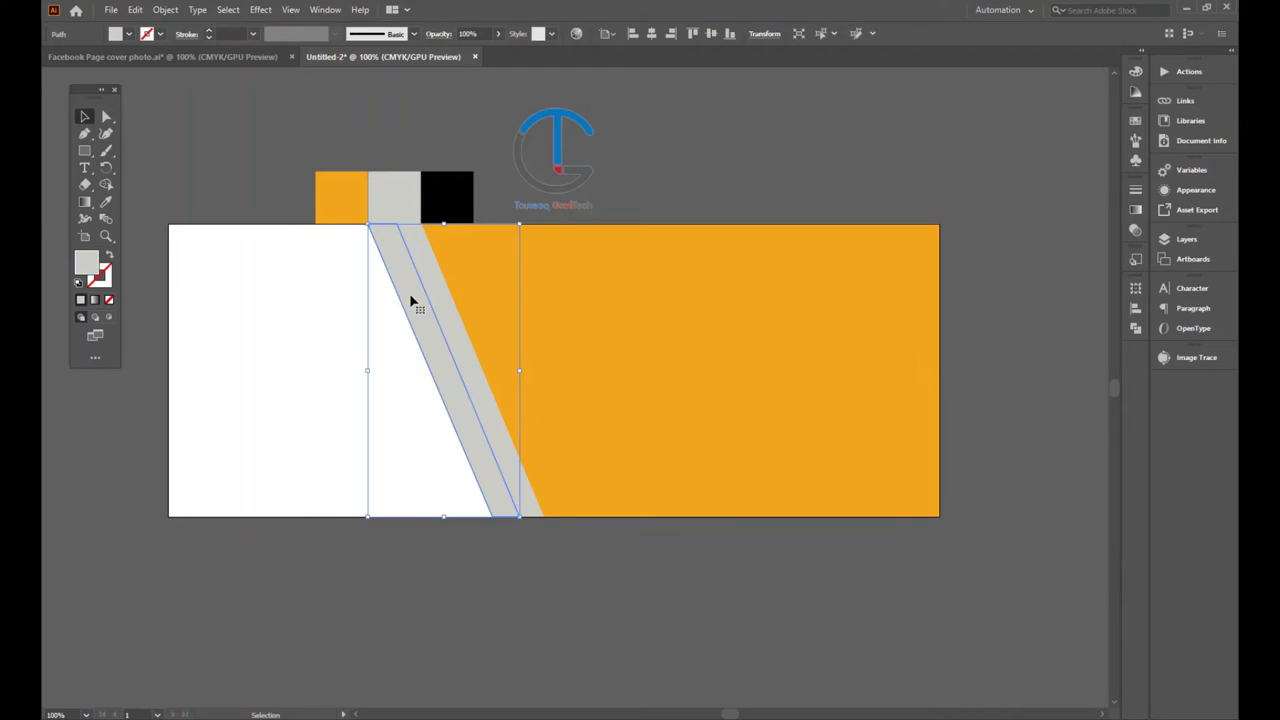
click(105, 201)
click(305, 243)
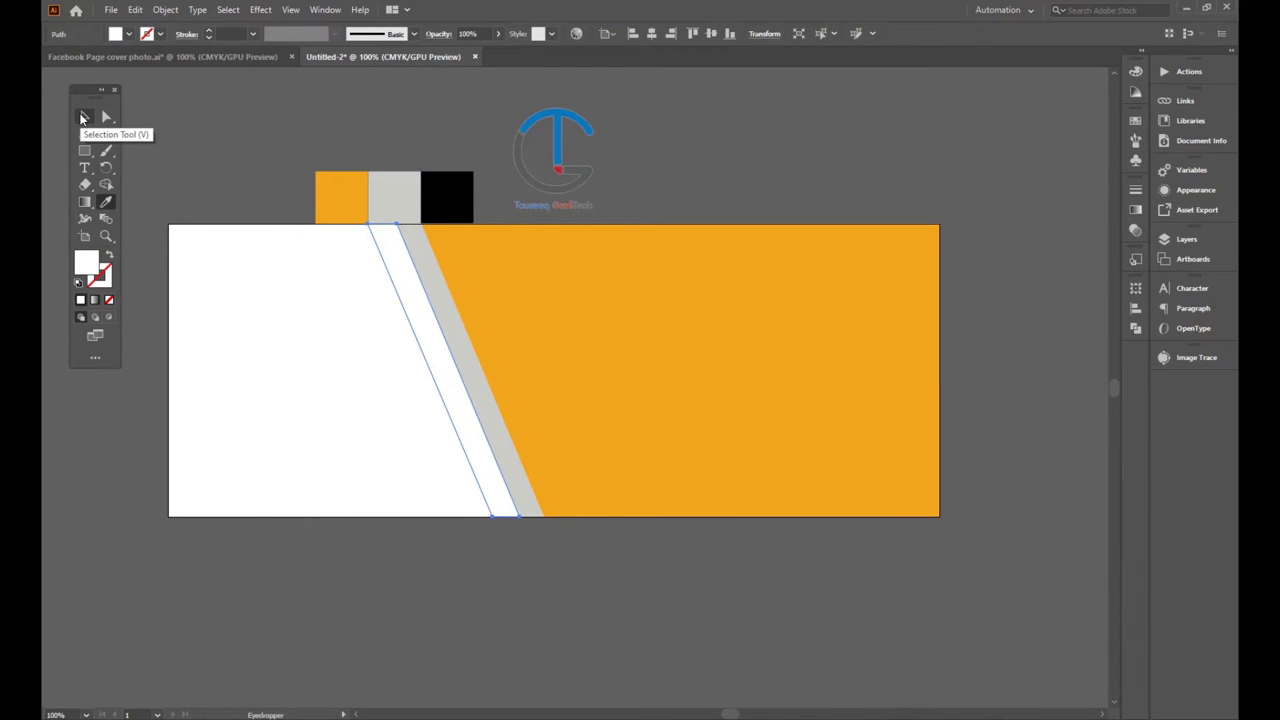
click(84, 117)
click(278, 365)
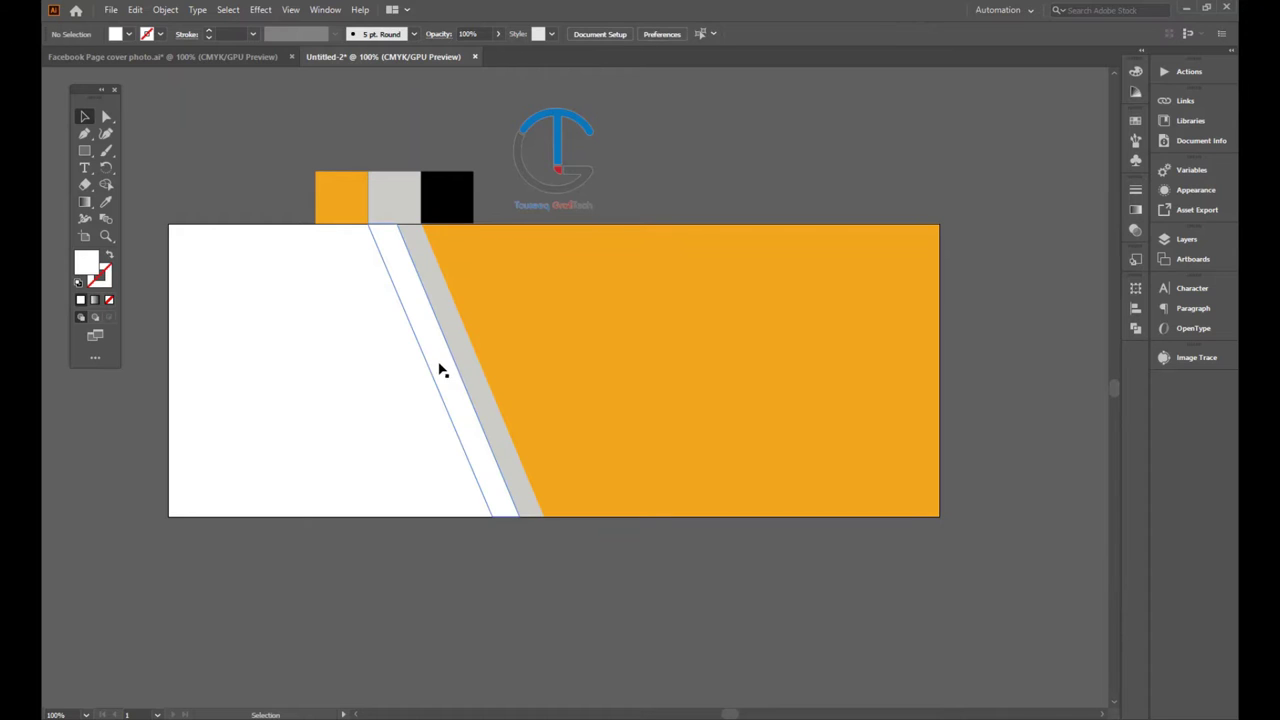
drag(439, 367, 433, 371)
click(390, 429)
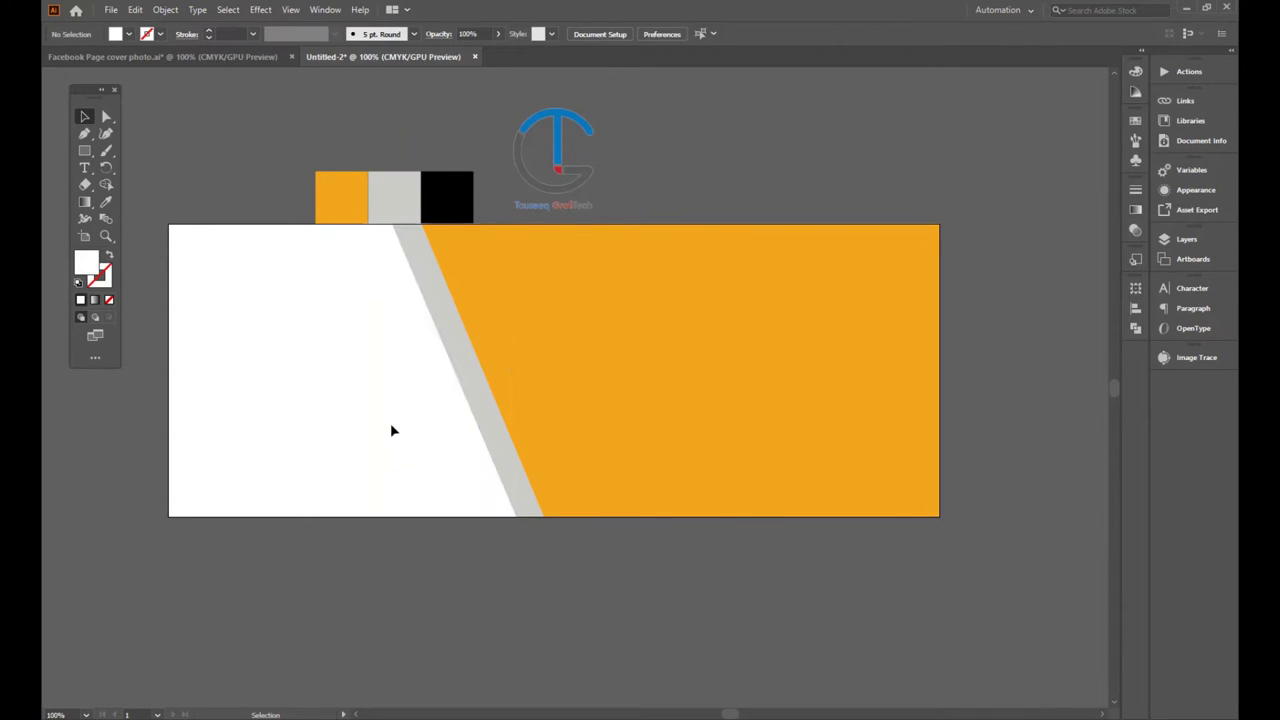
- Bring the grey strip to the front and nudge the white strip right
click(480, 414)
right_click(480, 414)
click(610, 645)
click(462, 452)
key(Right)
key(Right)
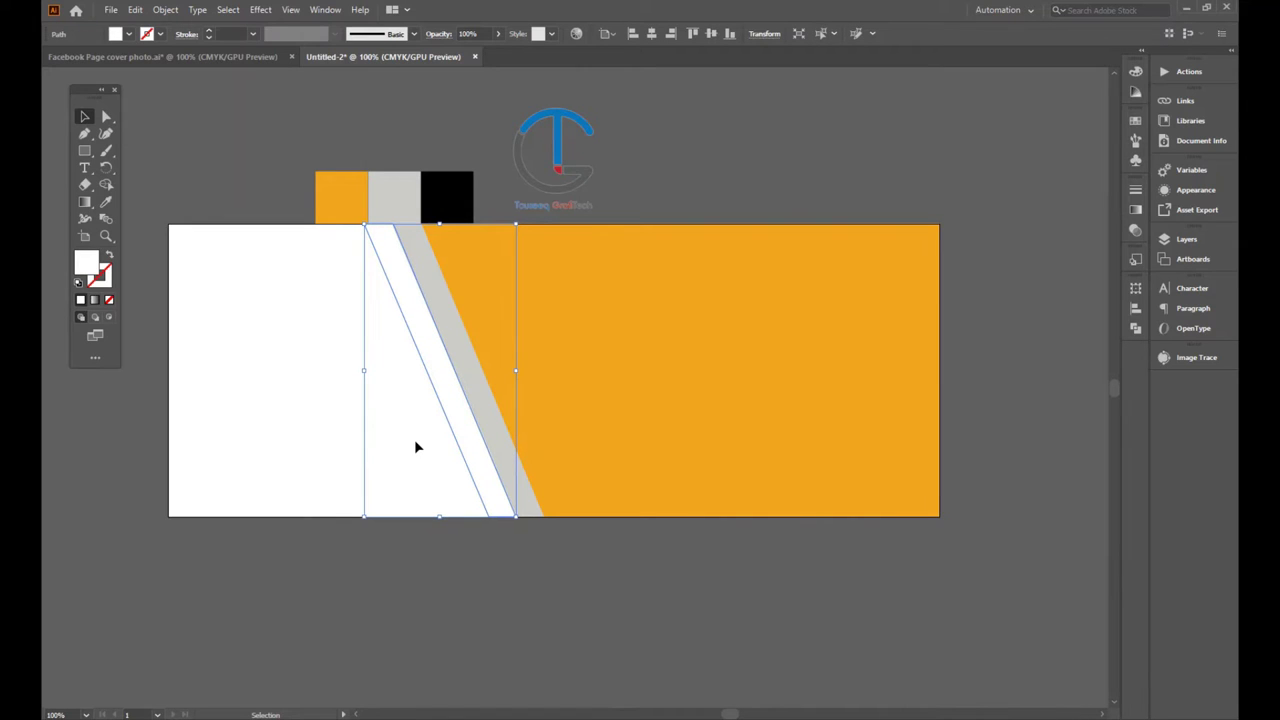
click(293, 381)
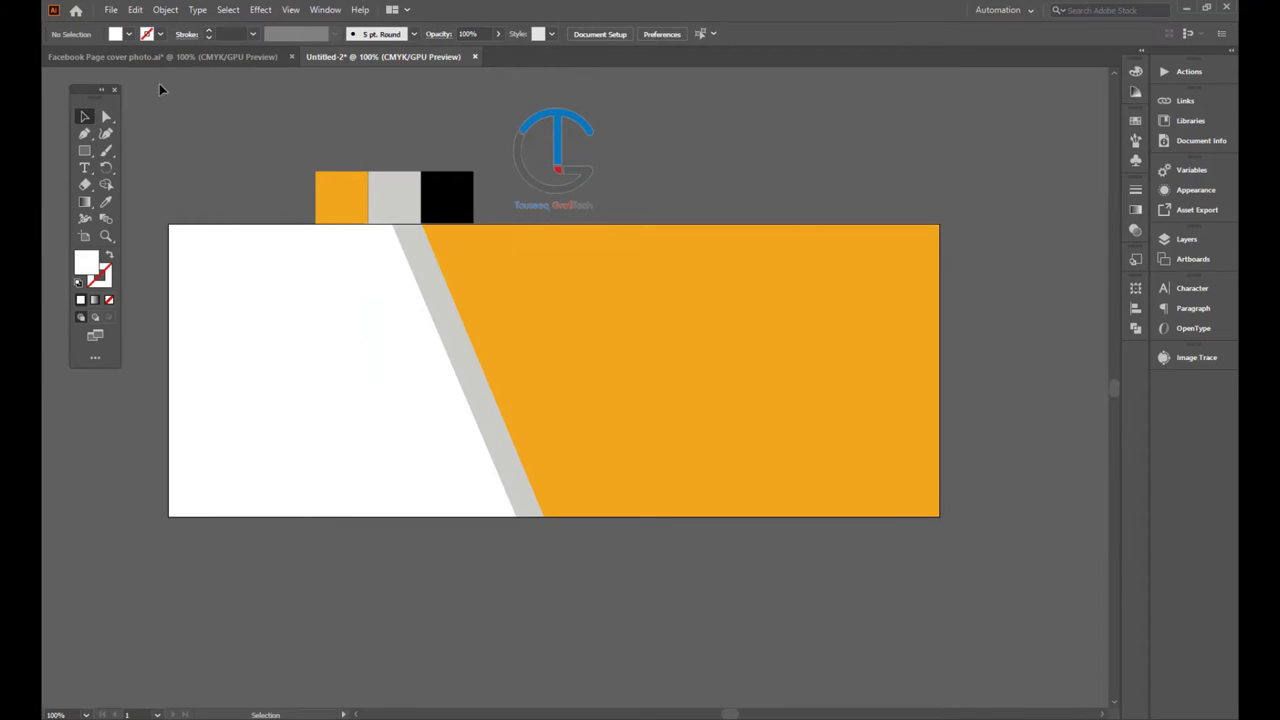
- Shift the white band's lower corner slightly left along the bottom edge
click(366, 226)
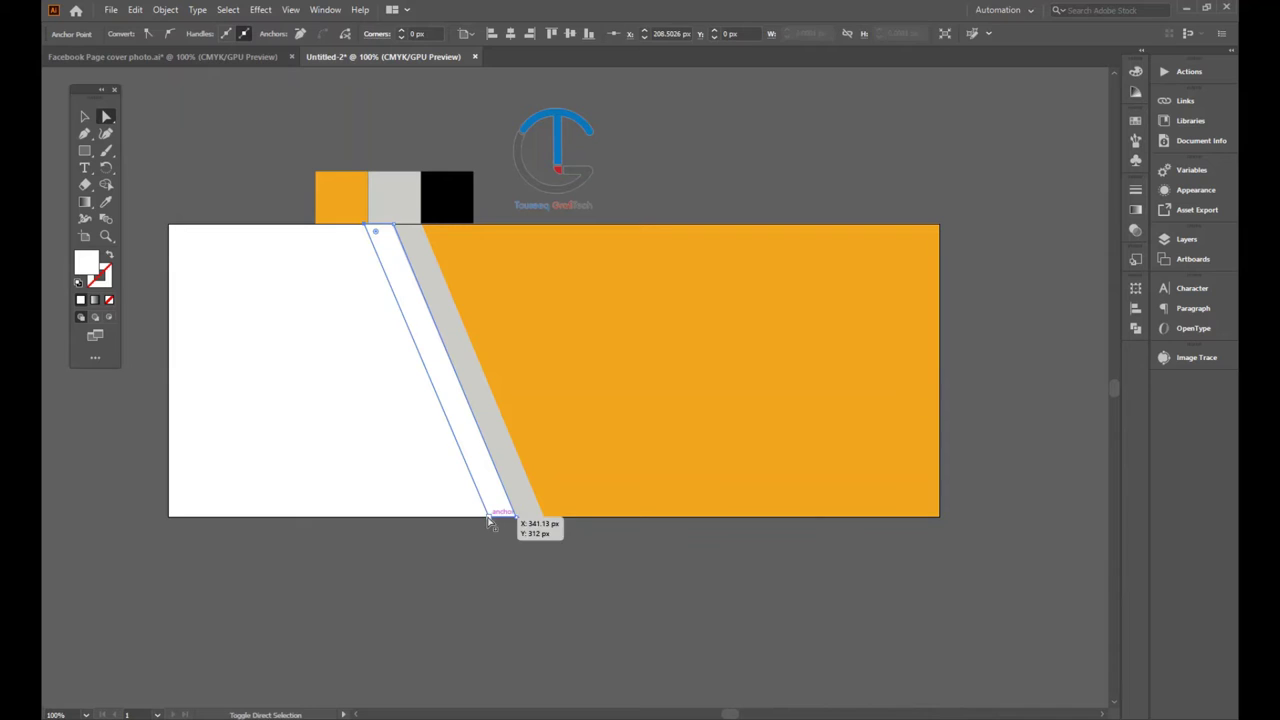
drag(489, 525, 487, 520)
click(84, 117)
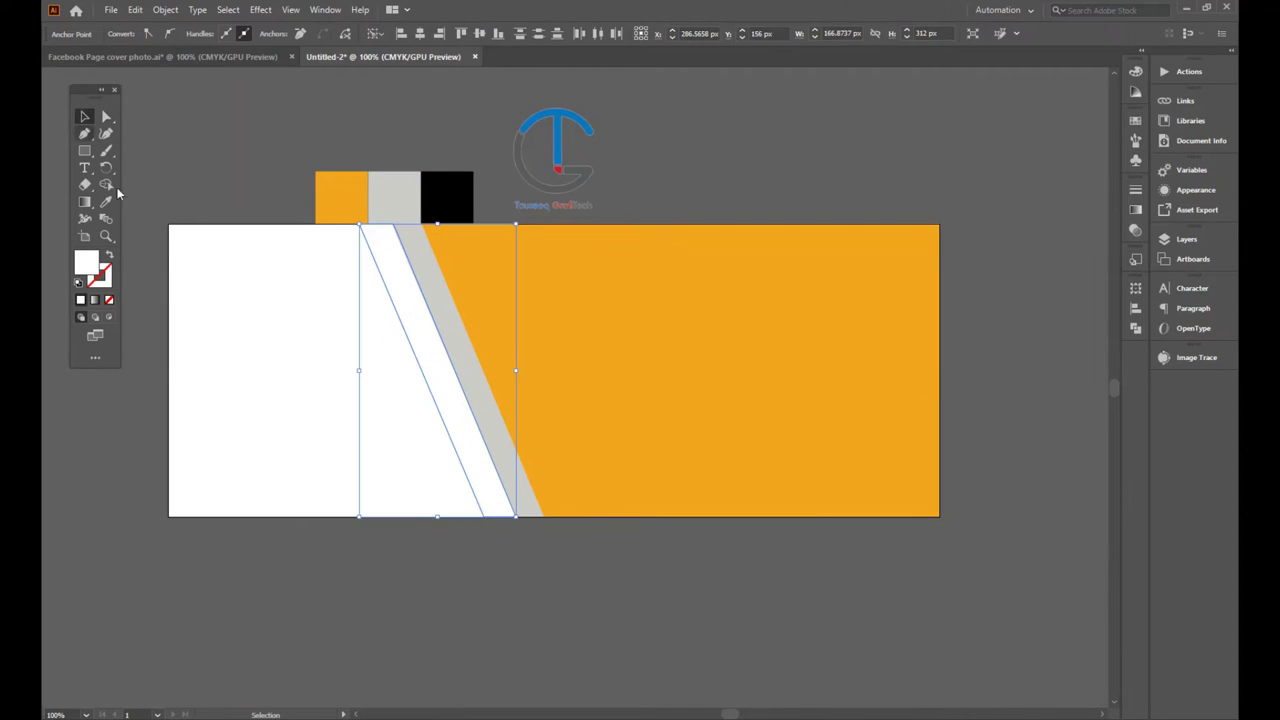
click(283, 347)
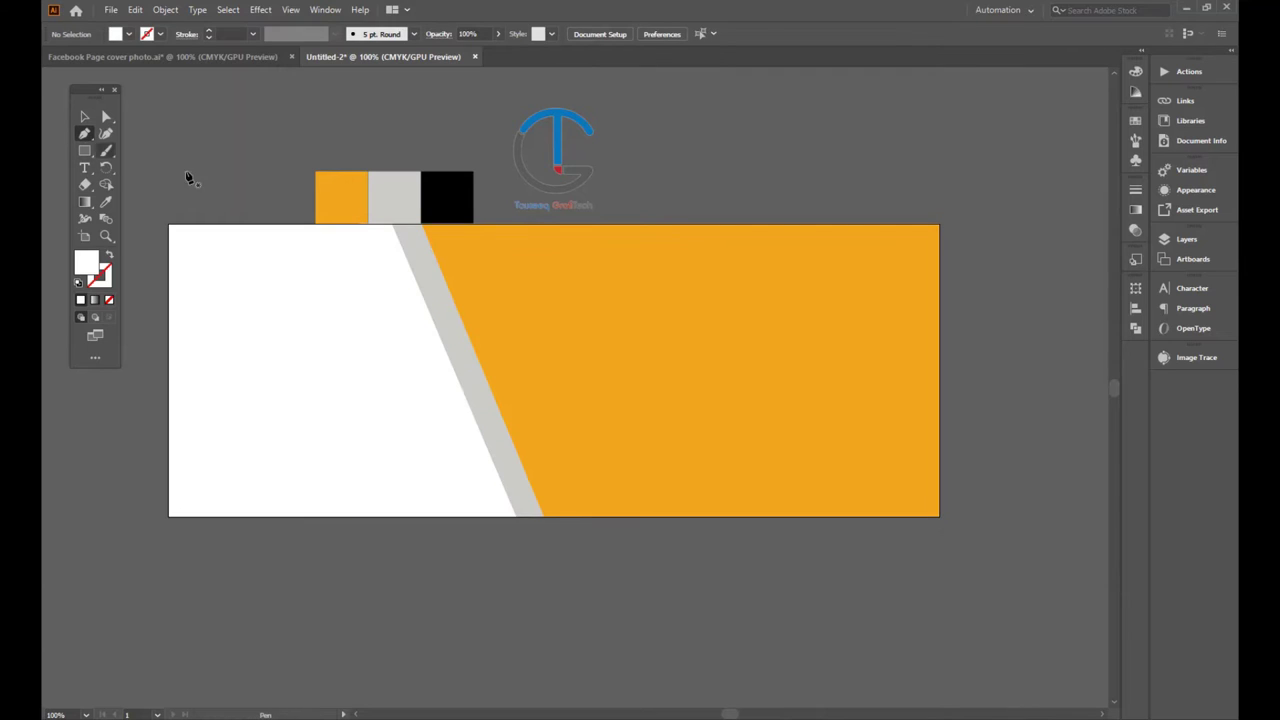
- Draw a thin diagonal sliver left of the white band and fill it orange
click(352, 228)
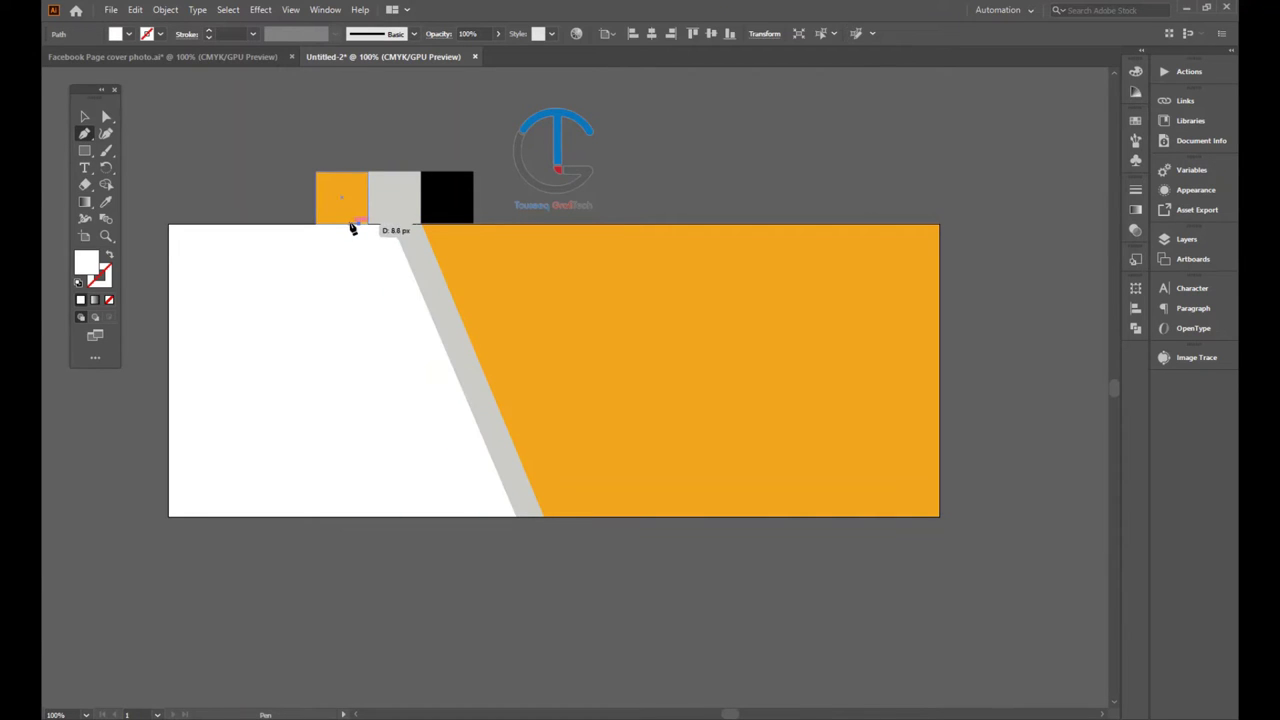
click(348, 228)
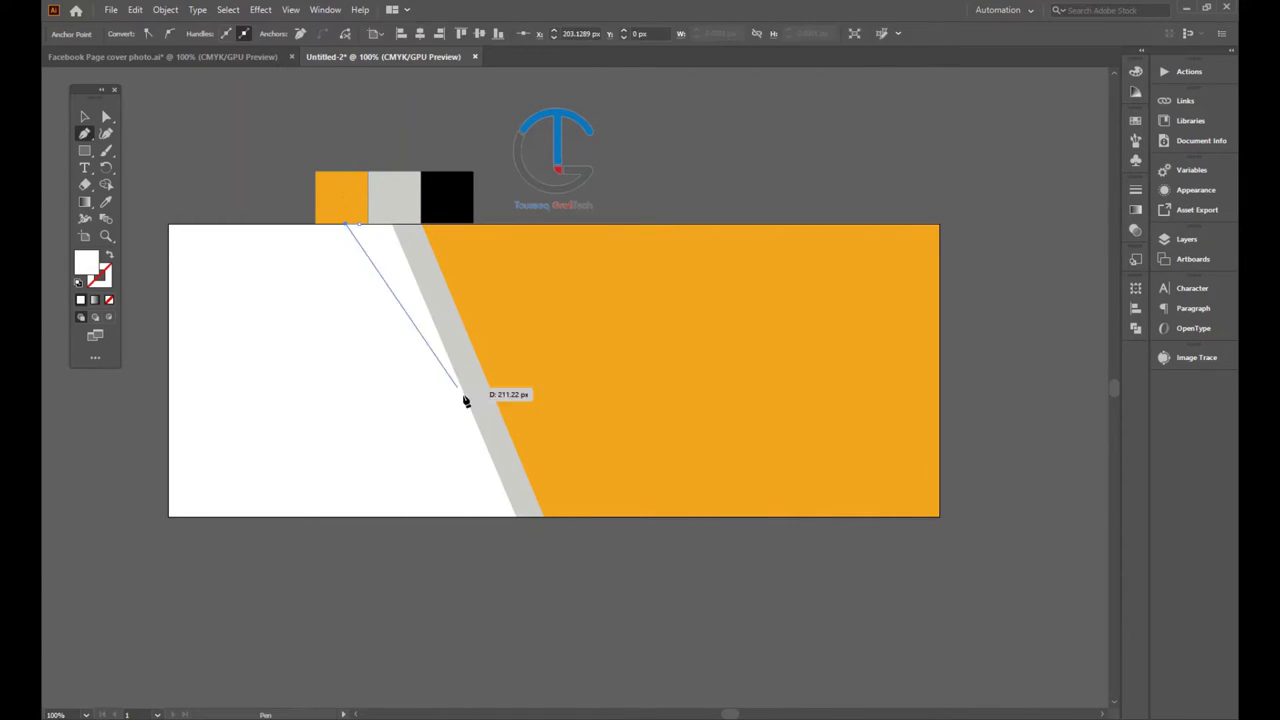
click(468, 517)
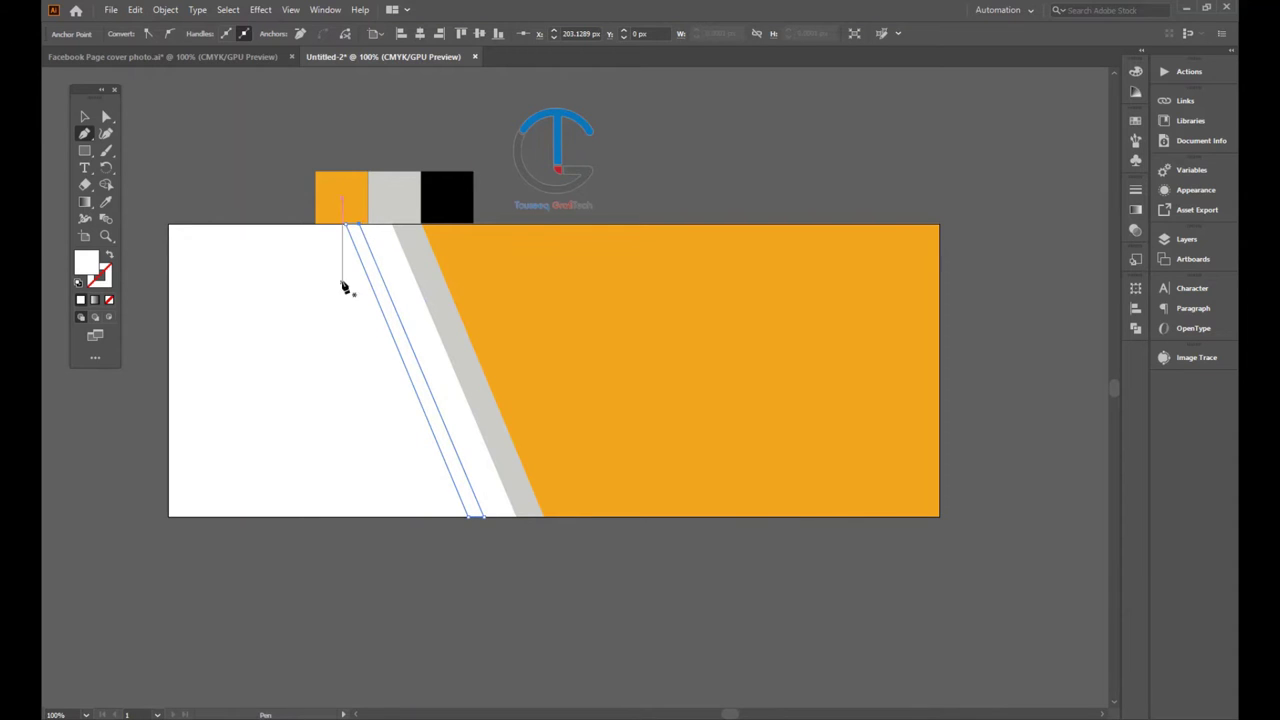
click(348, 227)
key(v)
key(i)
click(607, 287)
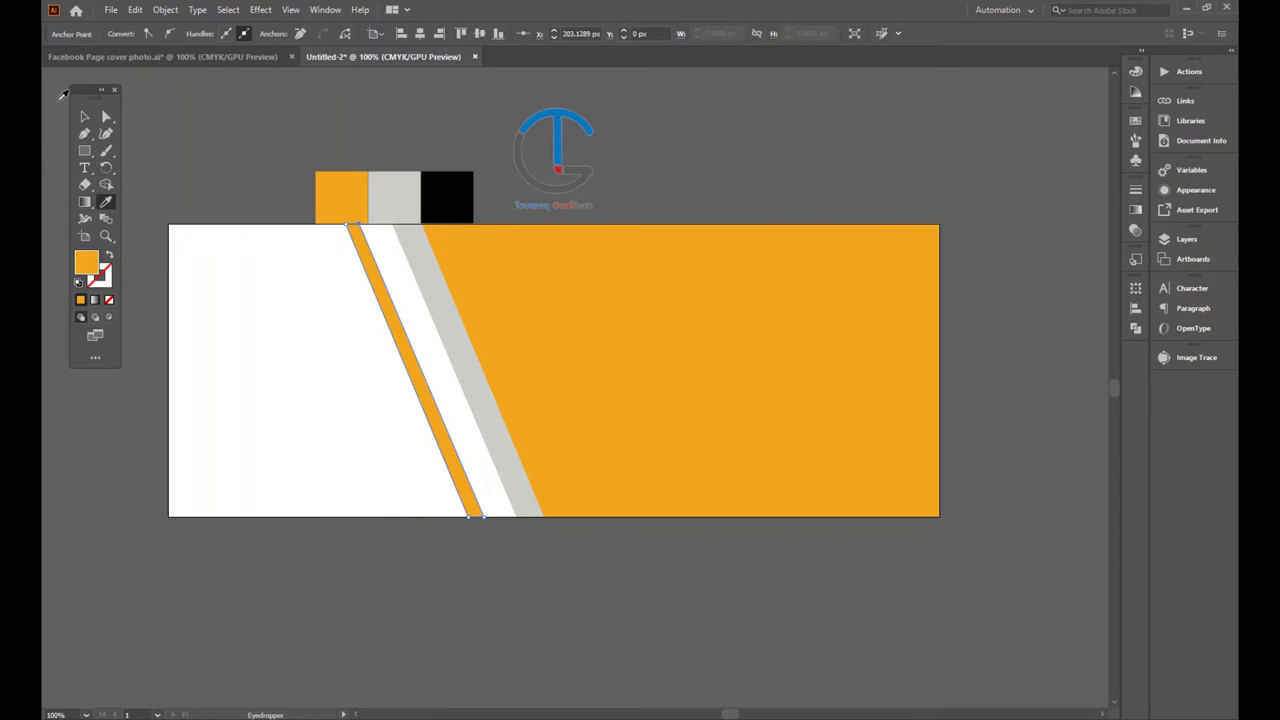
click(85, 118)
click(281, 300)
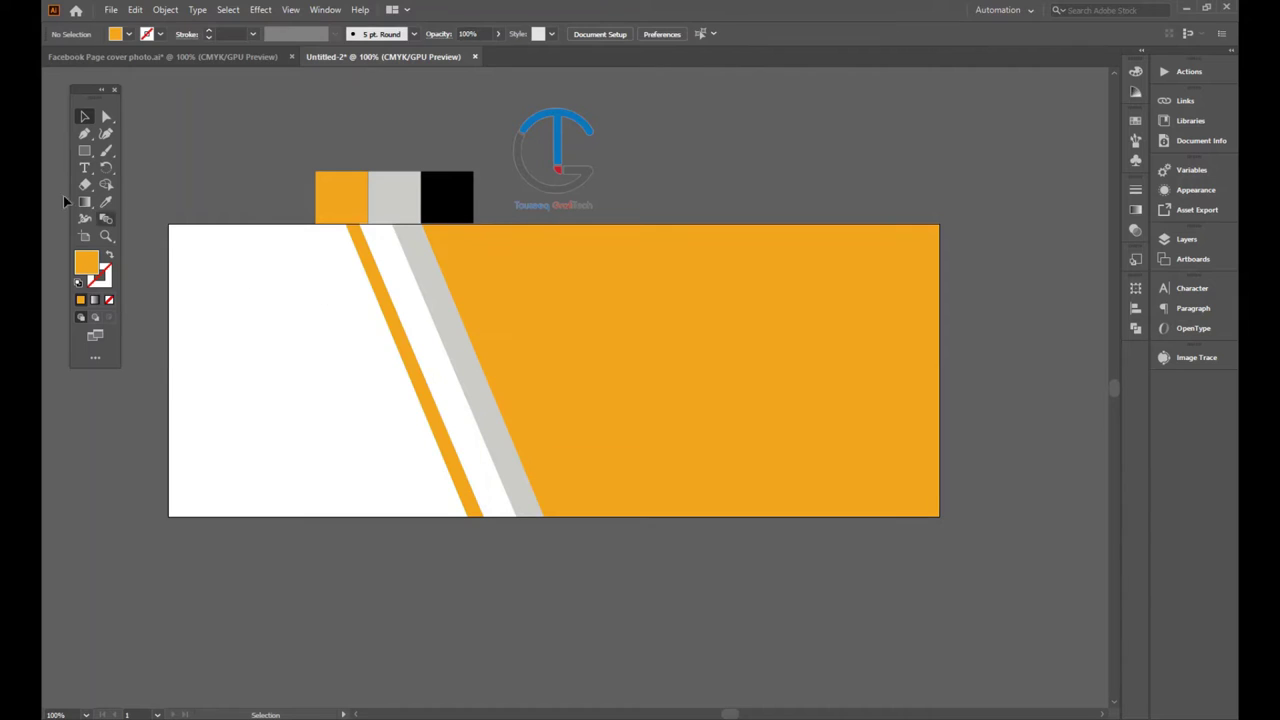
- Widen the orange sliver by moving its bottom corner left
click(107, 118)
click(353, 232)
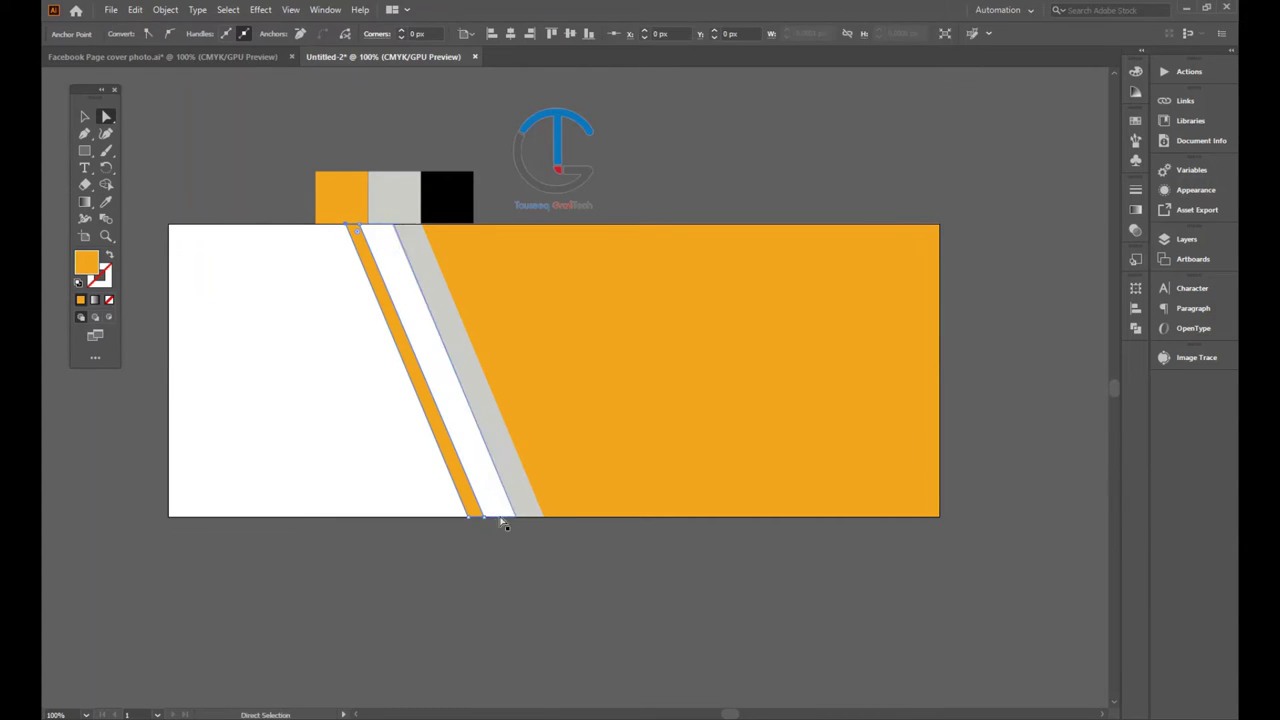
drag(474, 516, 463, 516)
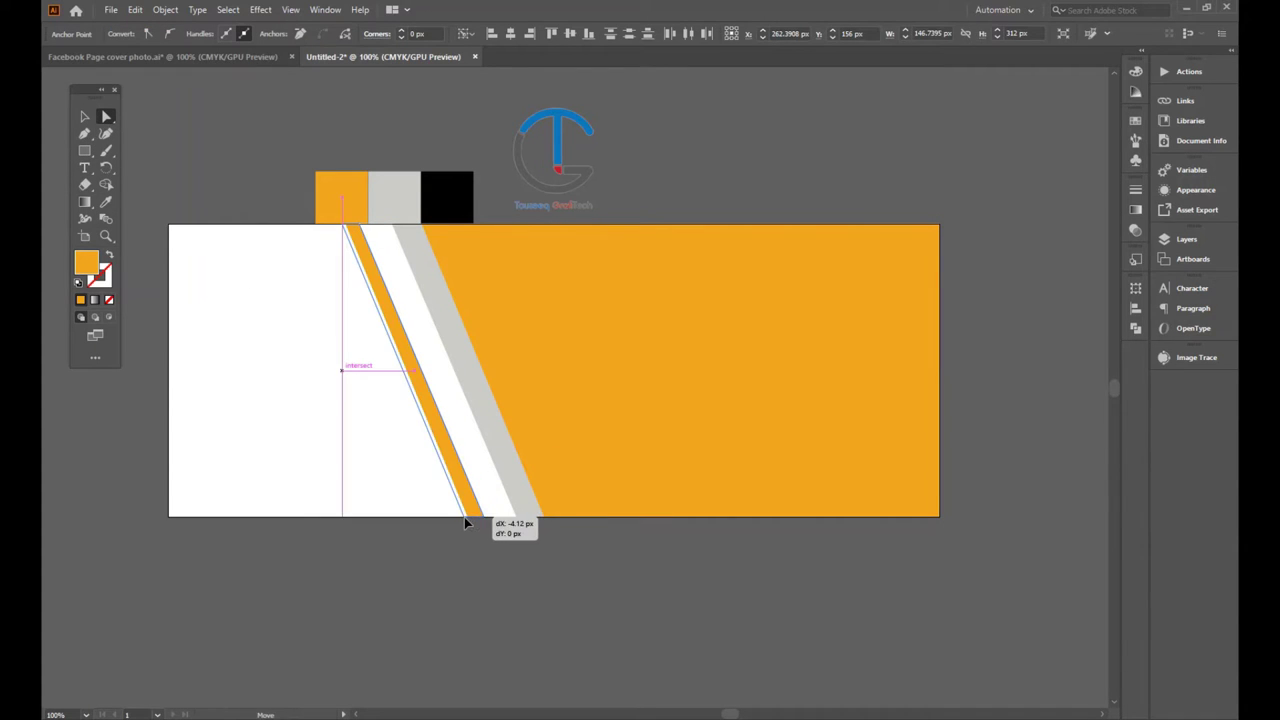
click(85, 118)
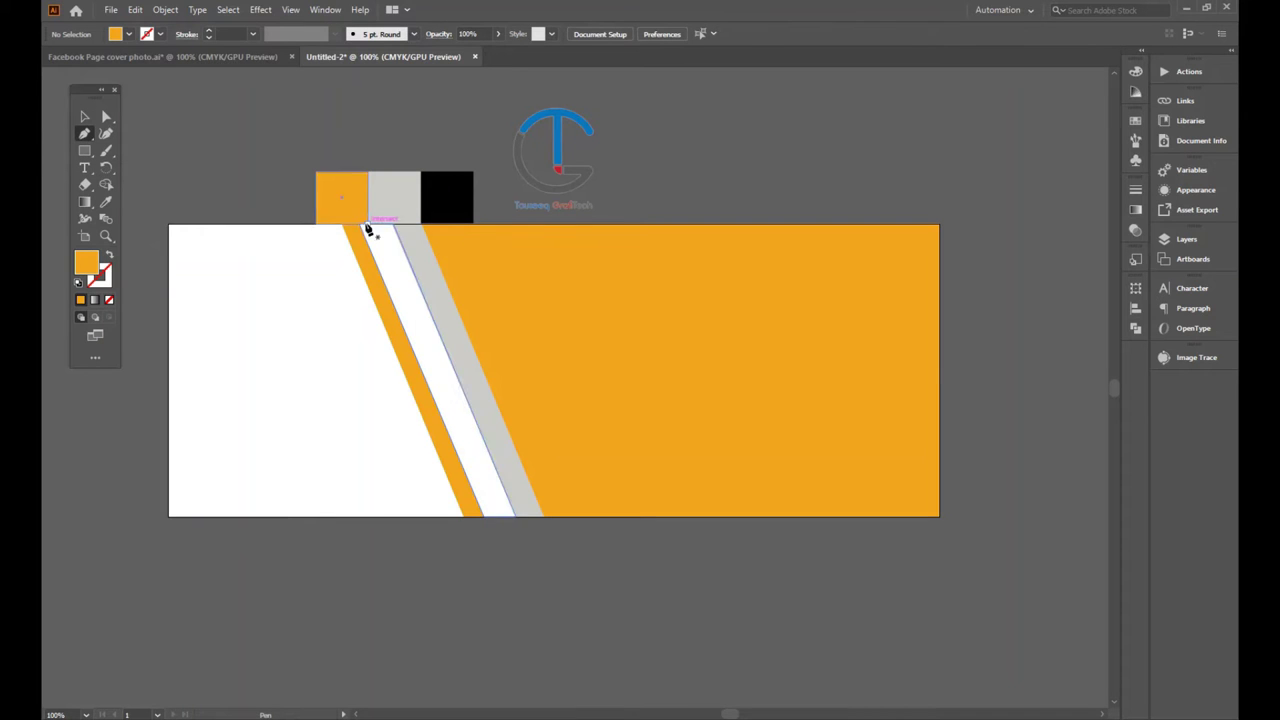
- Draw an orange patch covering the white band's upper part
drag(372, 226, 397, 225)
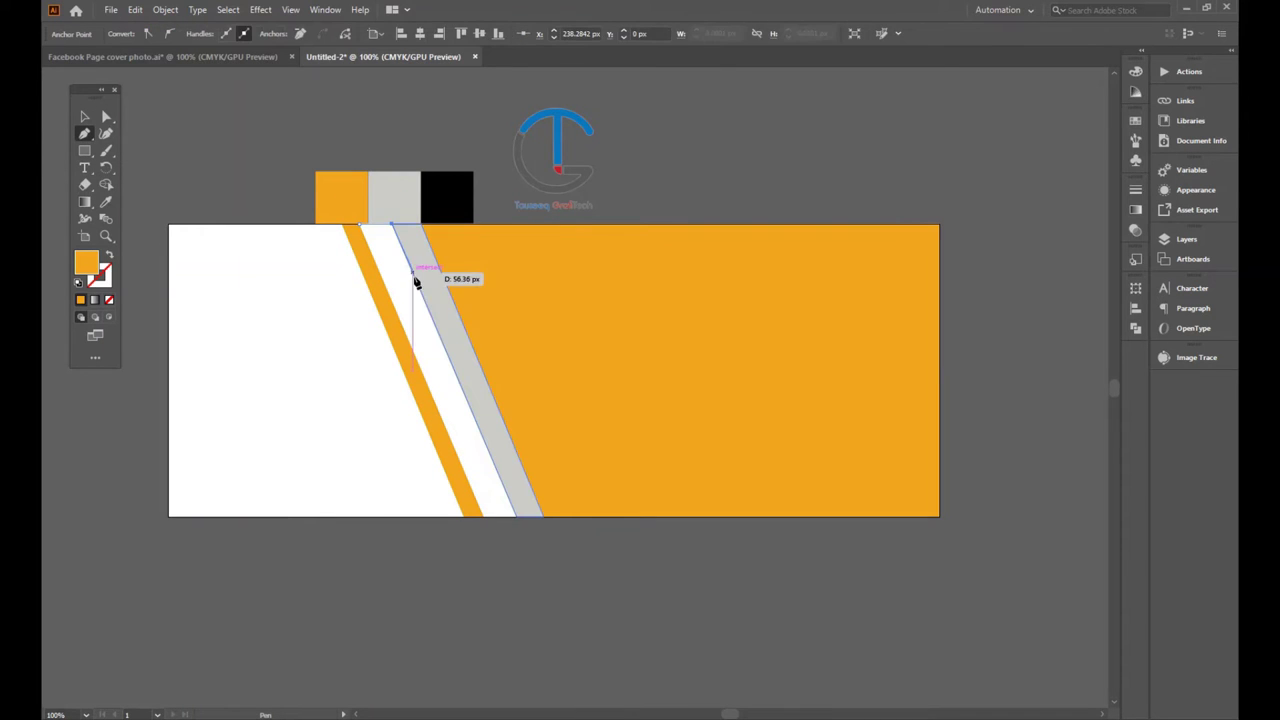
click(423, 298)
click(390, 297)
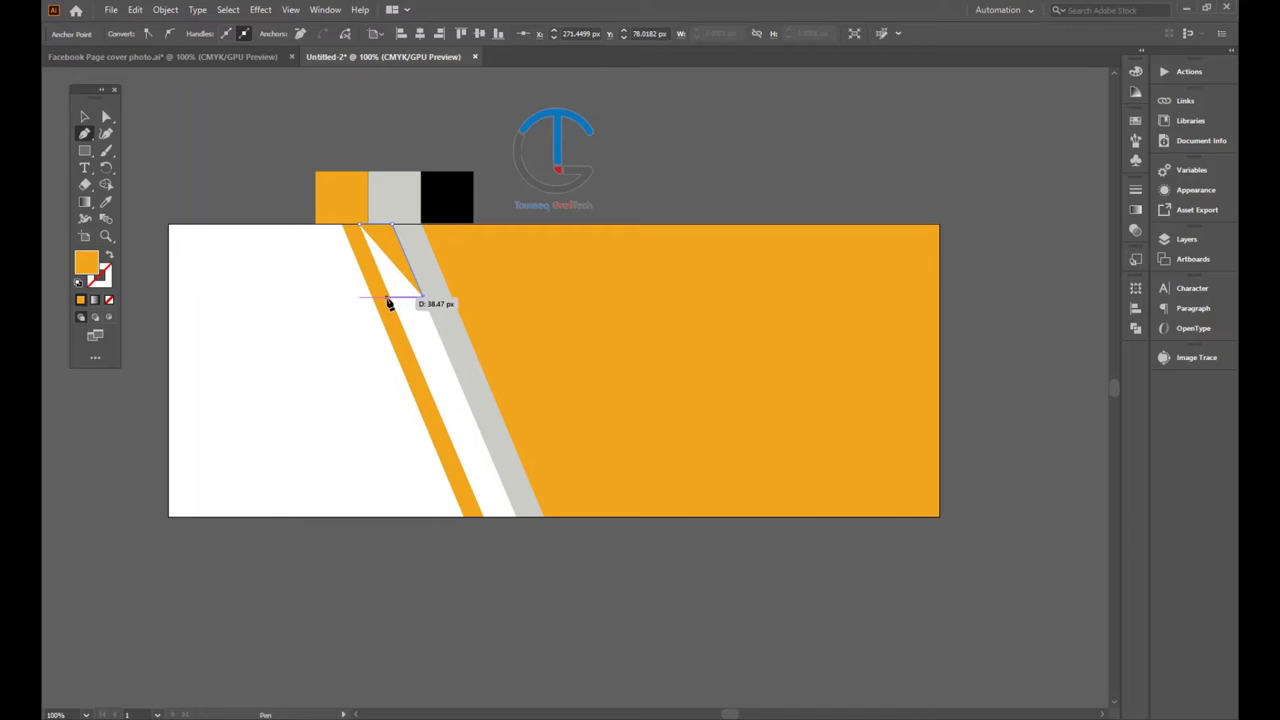
click(362, 228)
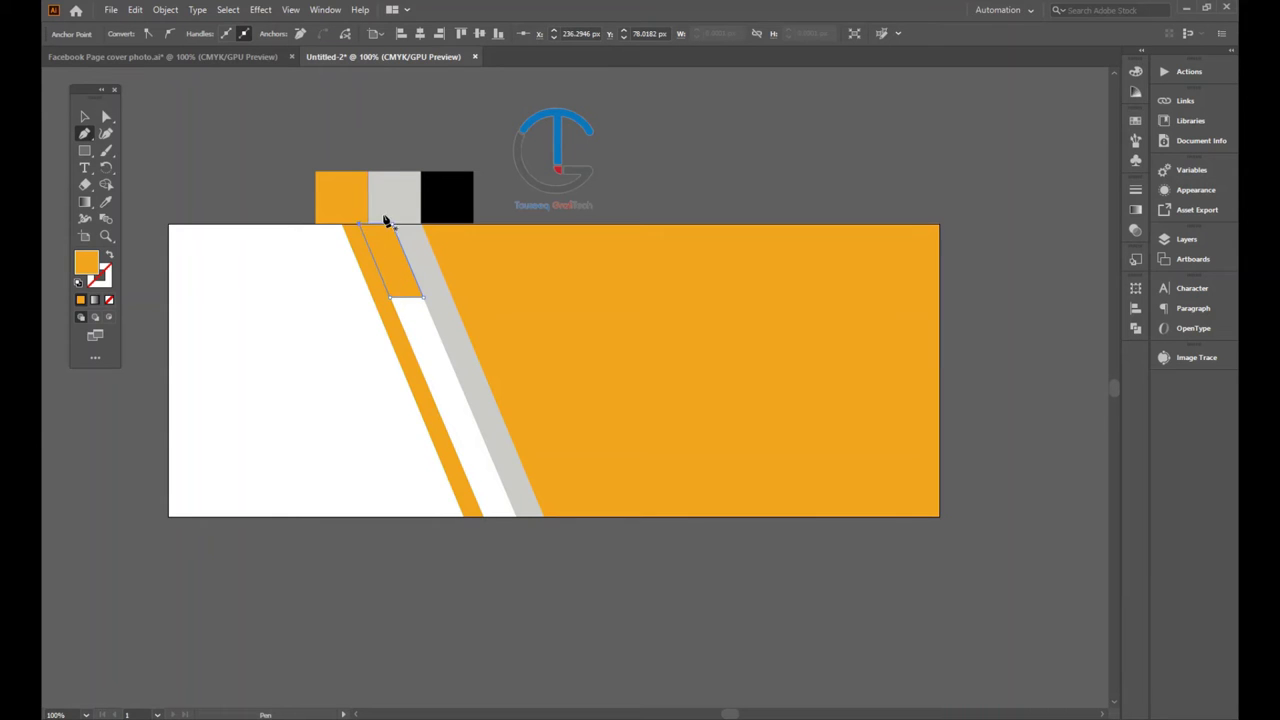
key(v)
key(ctrl+shift+a)
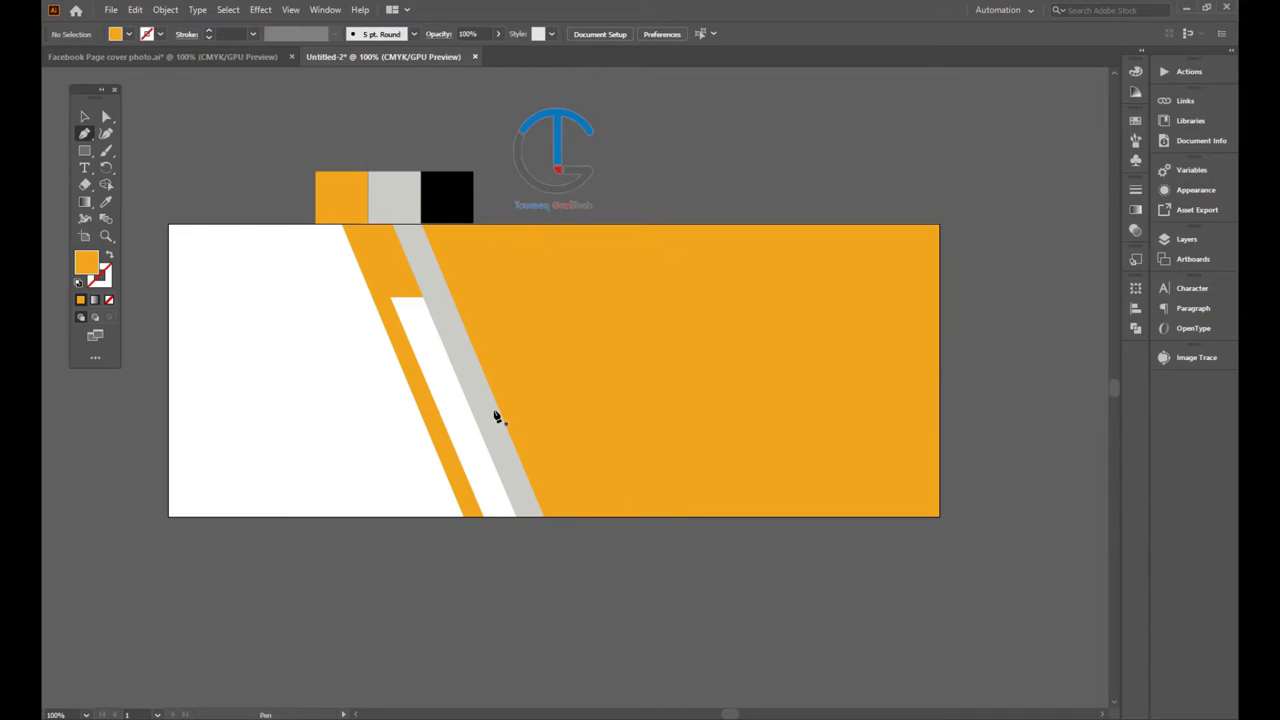
- Draw a black triangle where the diagonal stripes meet the bottom edge
click(502, 416)
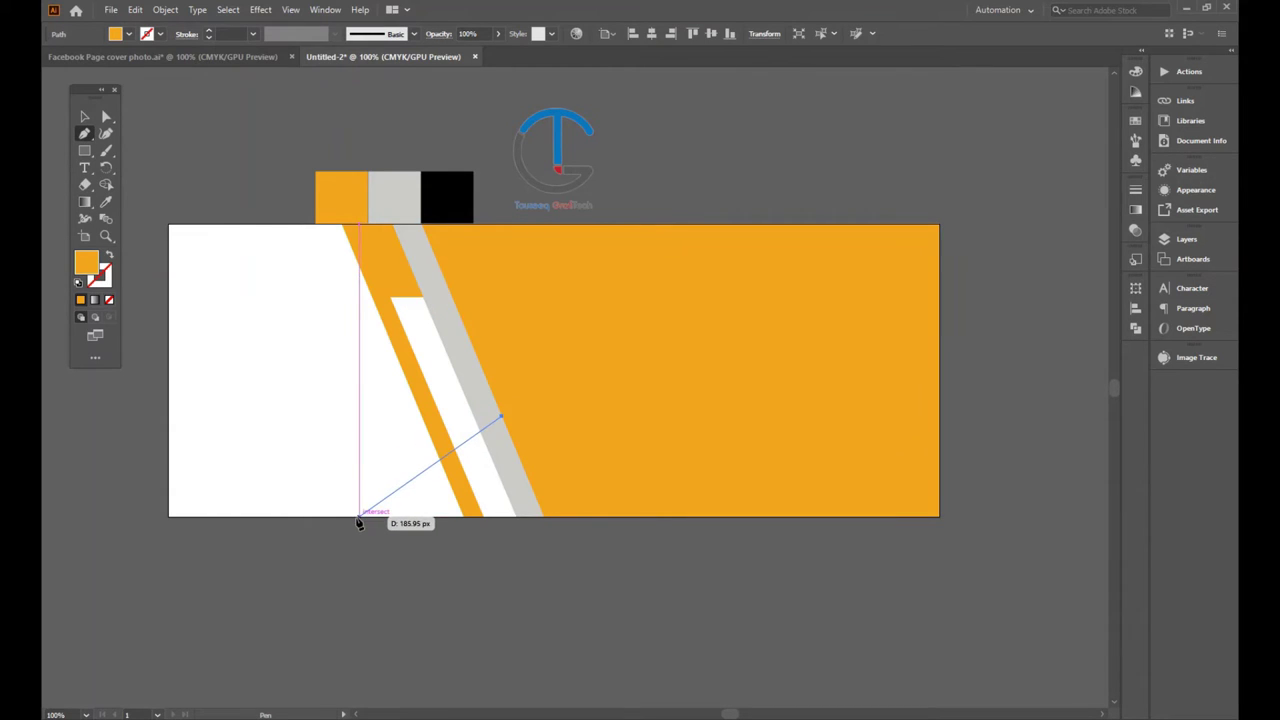
click(359, 517)
click(541, 517)
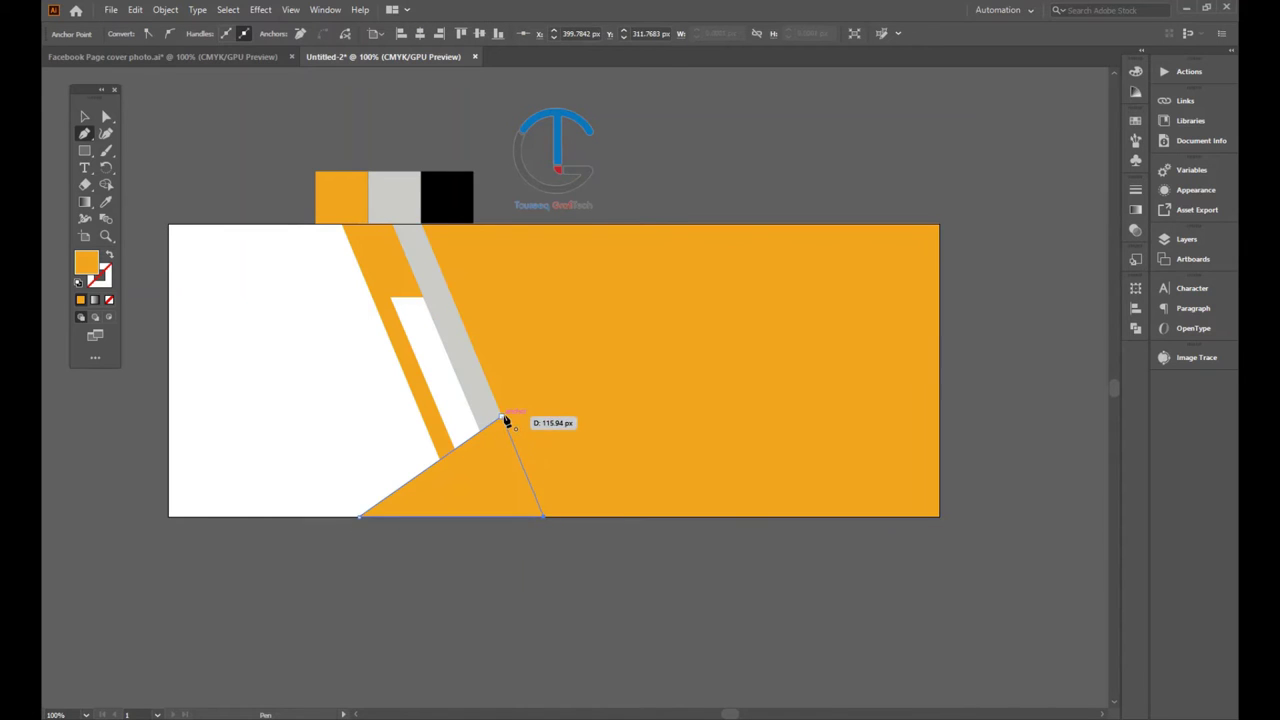
click(503, 417)
key(i)
click(447, 196)
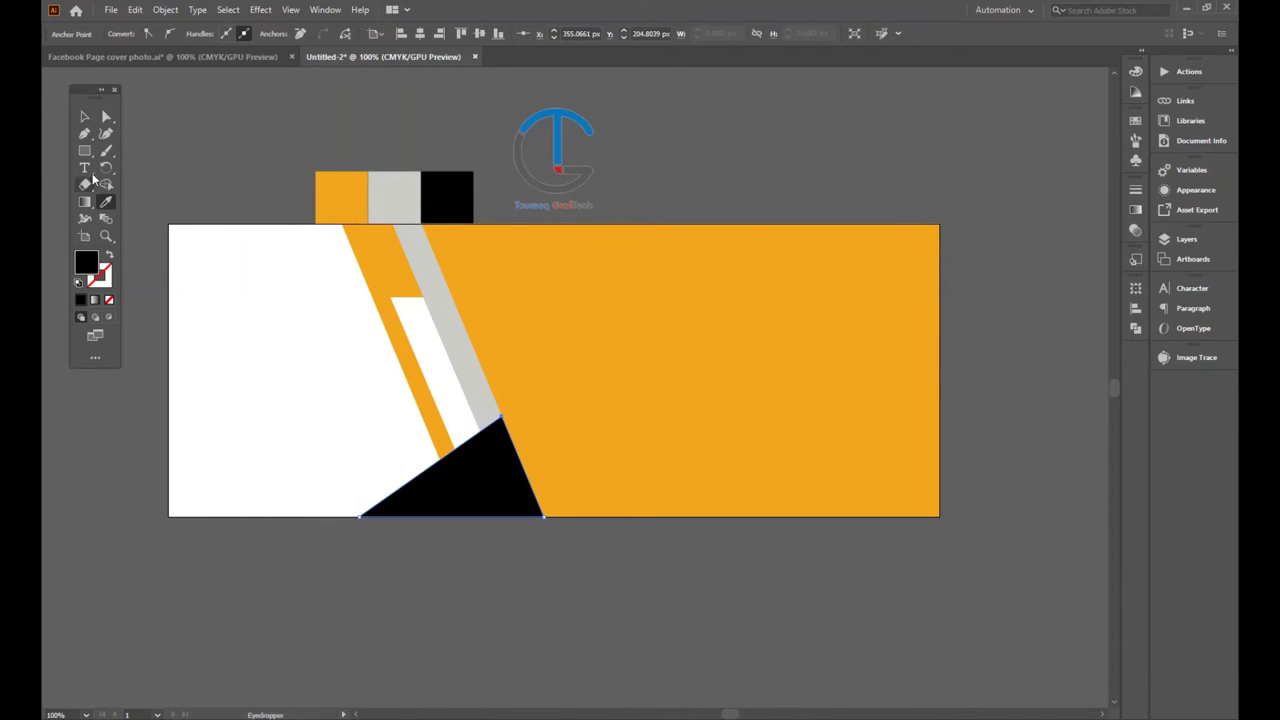
click(86, 118)
click(298, 409)
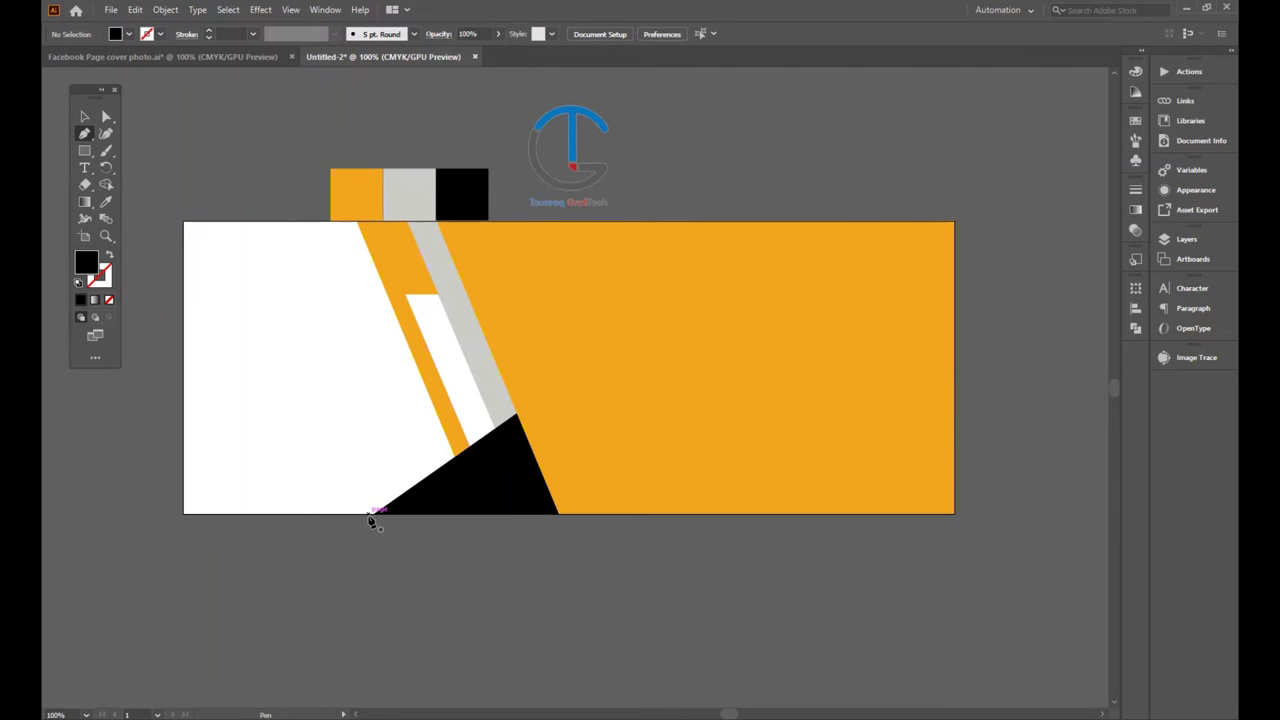
- Draw an orange bar along the artboard's bottom-left edge
click(370, 518)
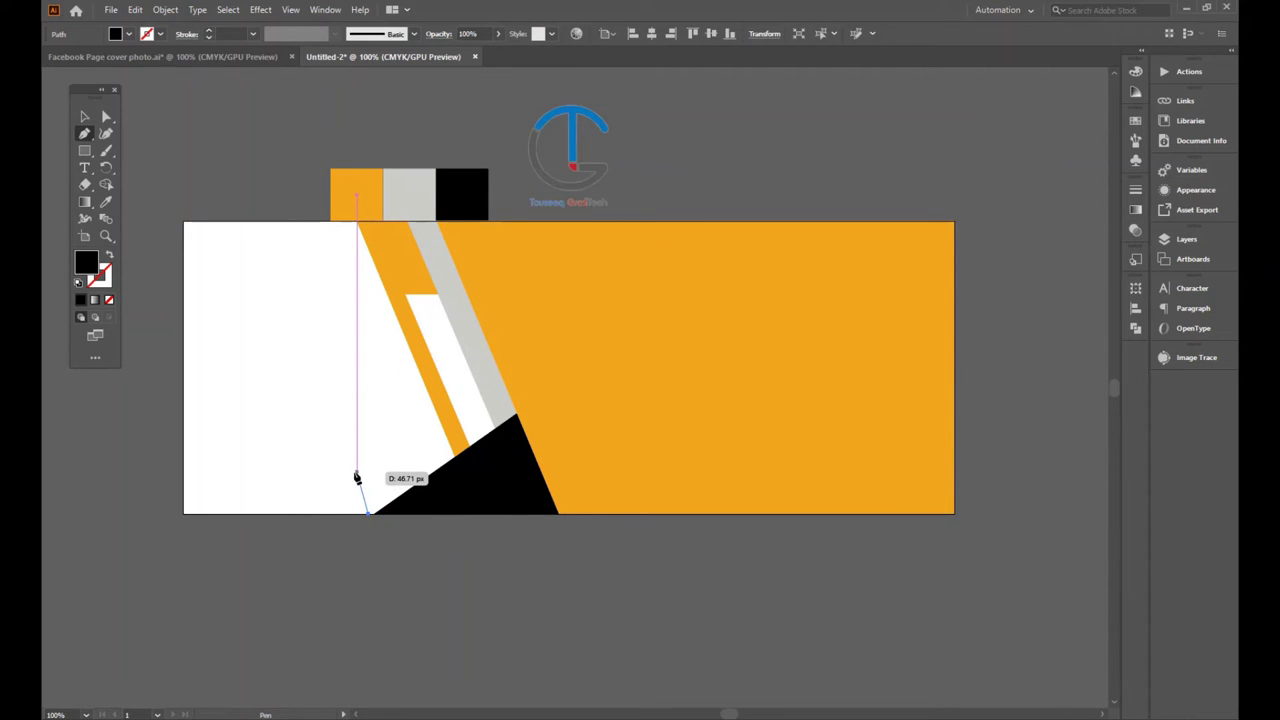
click(357, 474)
click(184, 472)
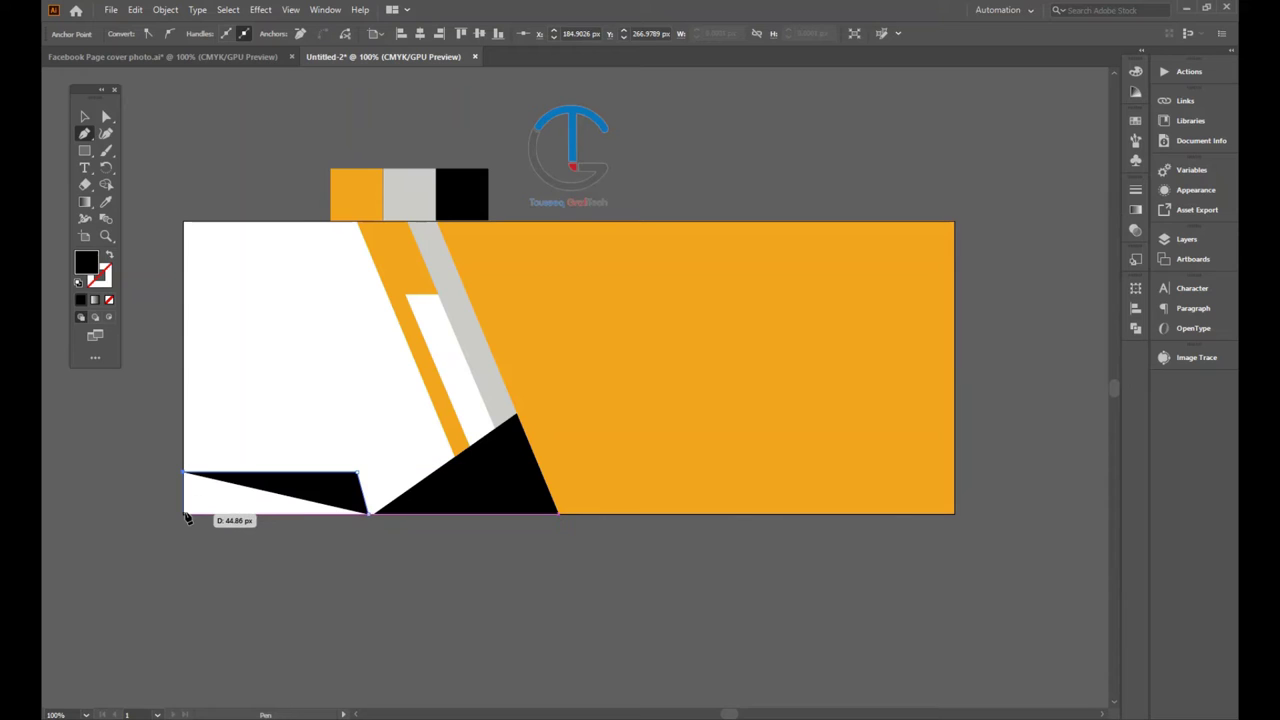
click(185, 514)
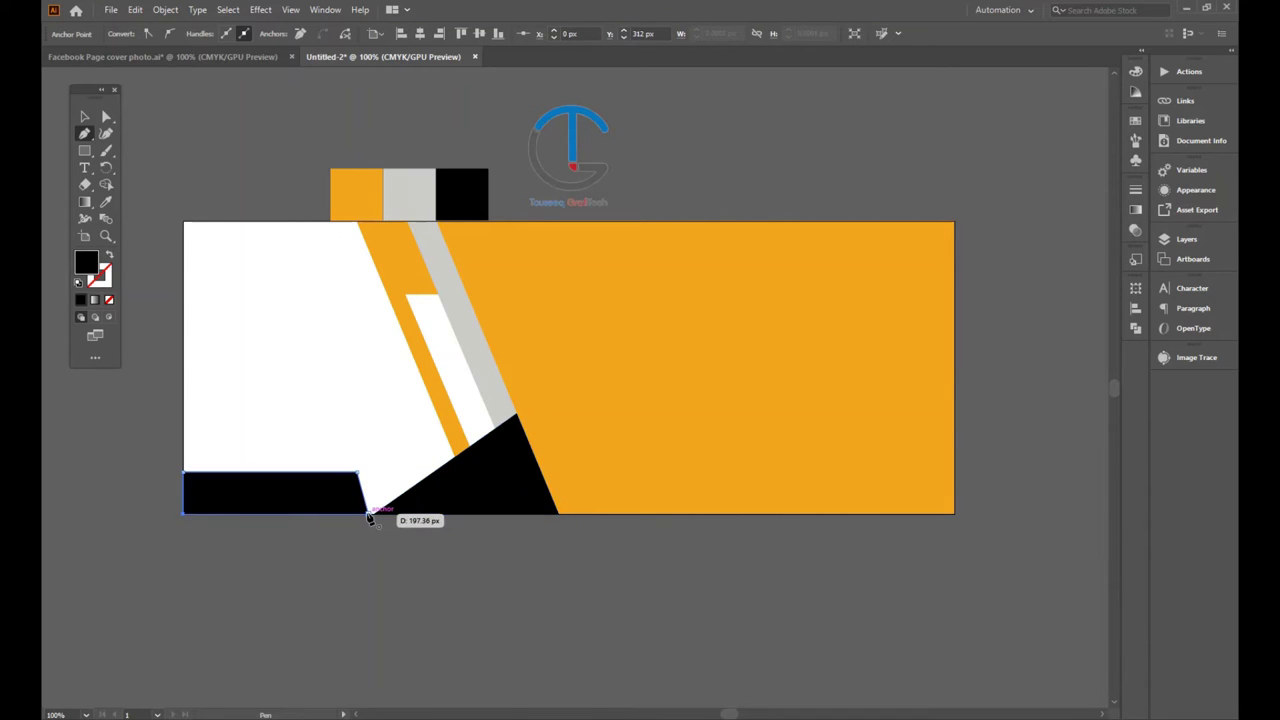
click(370, 514)
click(106, 201)
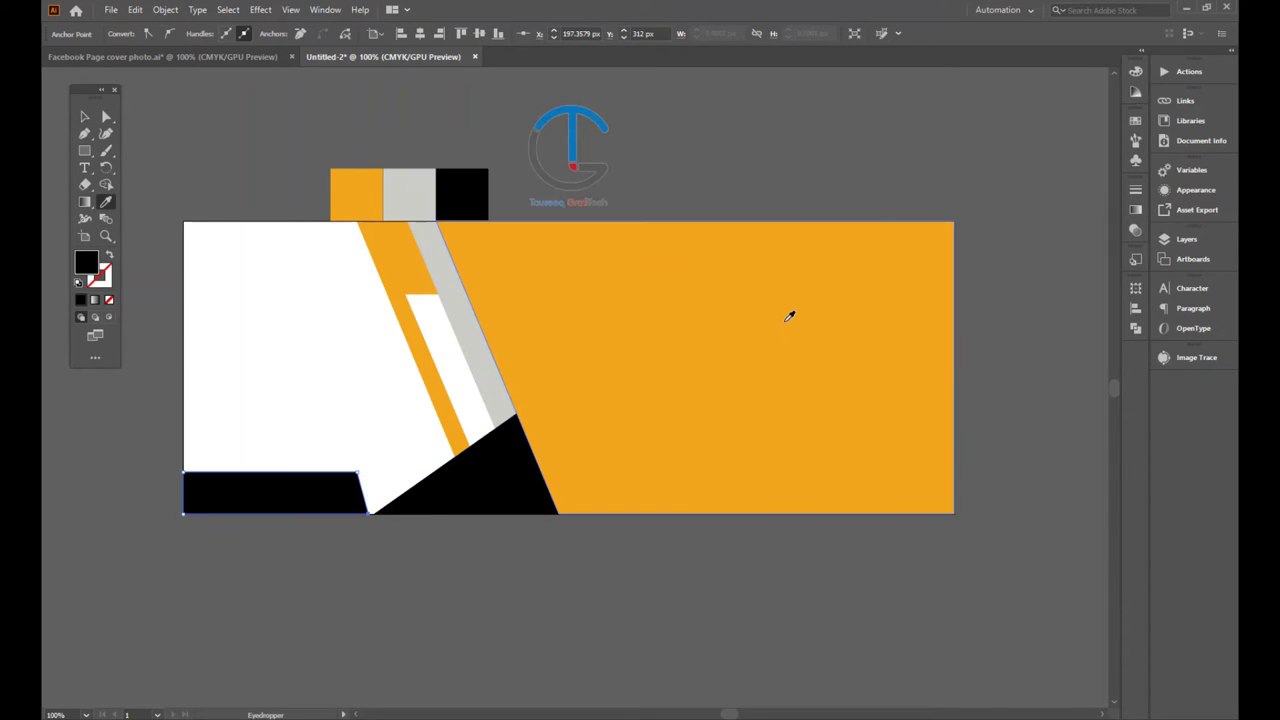
click(789, 314)
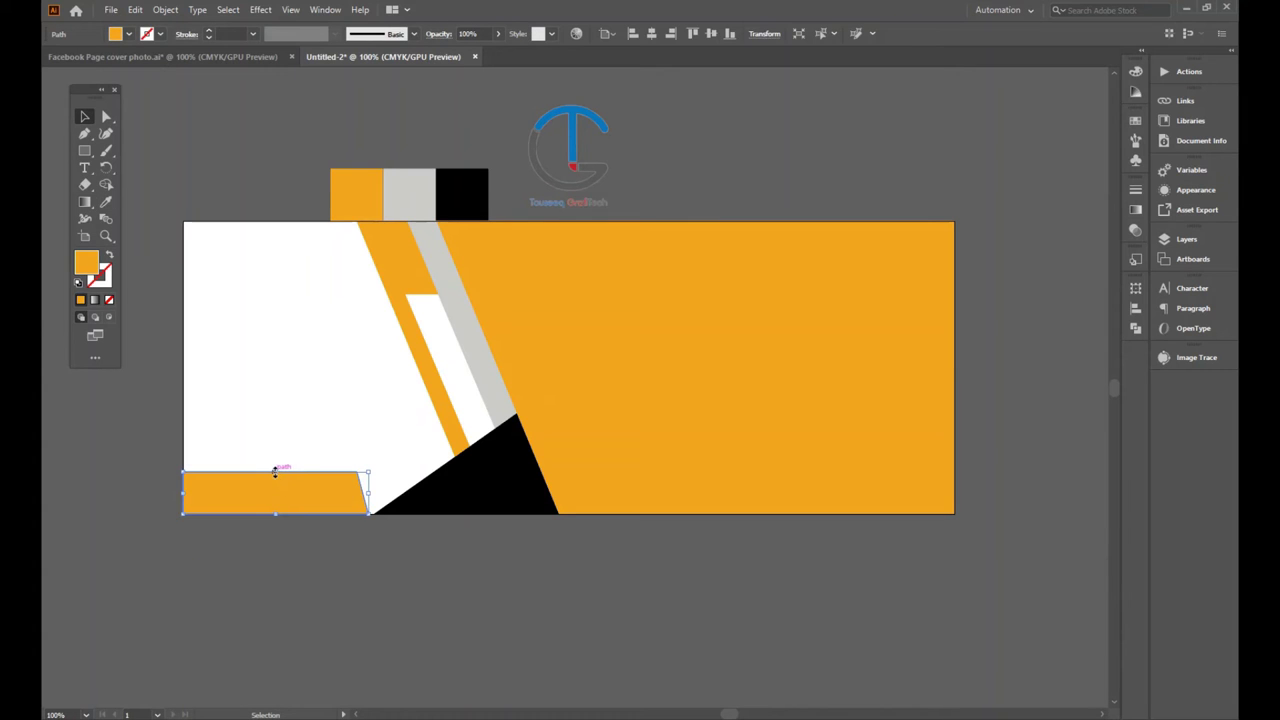
key(ctrl+shift+a)
mouse_move(711, 491)
mouse_down()
mouse_move(677, 514)
mouse_move(592, 513)
mouse_up()
- Adjust the bottom black triangle's top and bottom-left corners
click(106, 116)
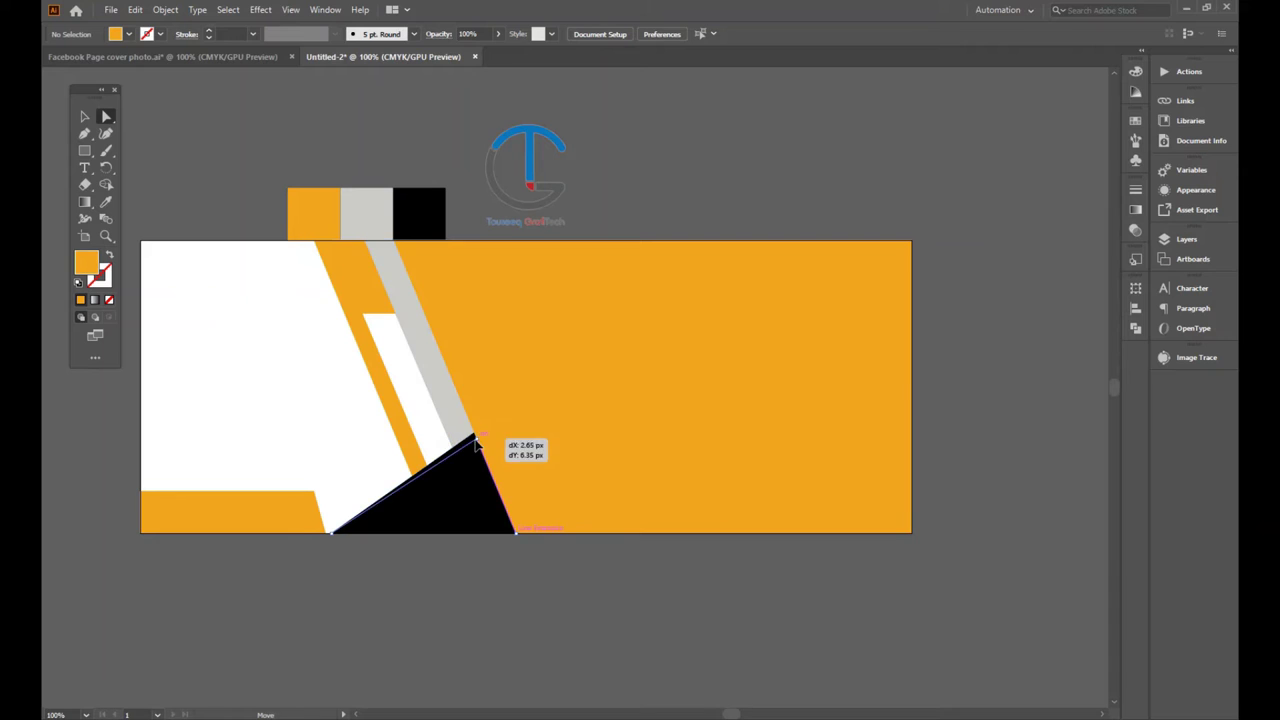
click(478, 441)
click(446, 577)
drag(337, 538, 346, 536)
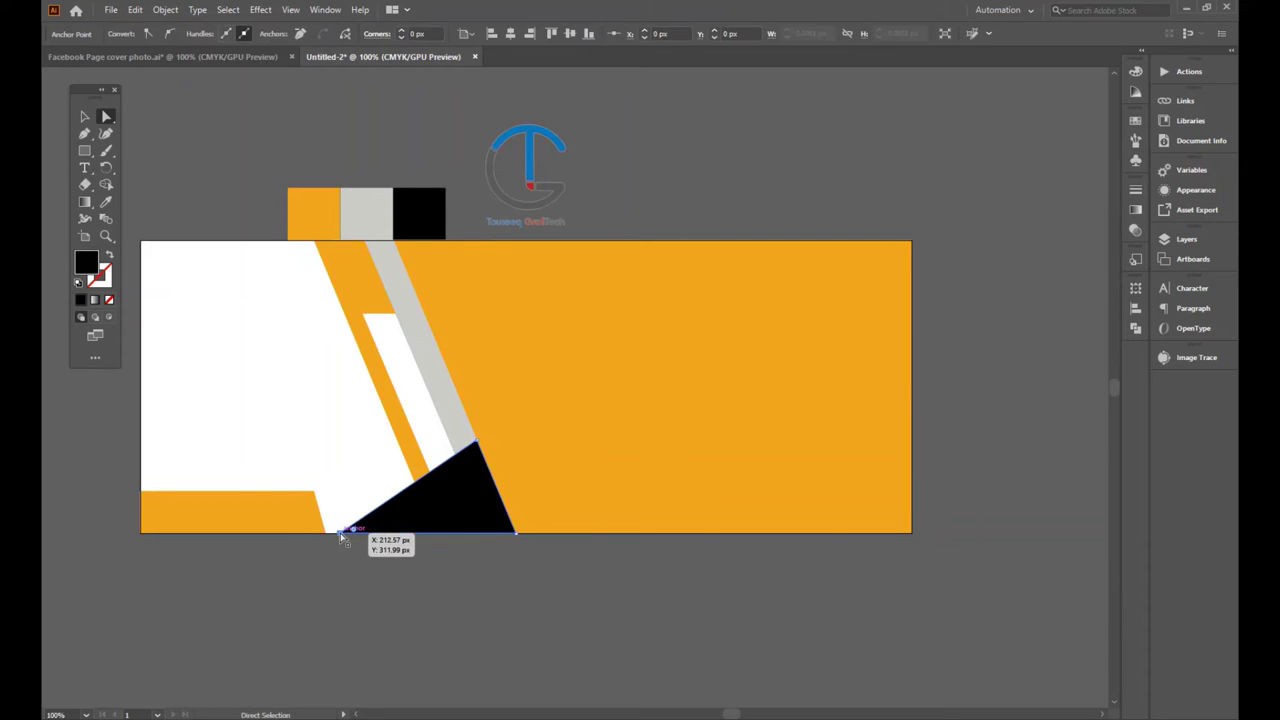
drag(597, 500, 569, 513)
- Draw a black triangle at the top edge beside the grey stripe
click(84, 133)
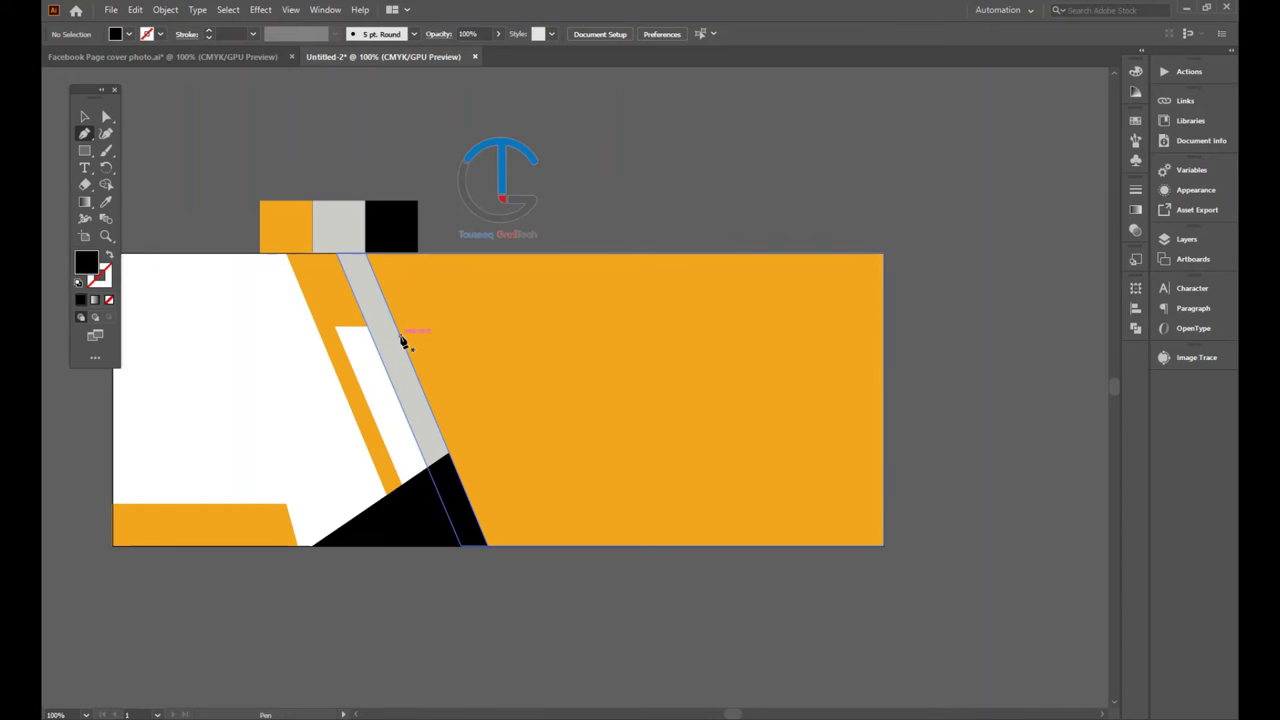
click(403, 343)
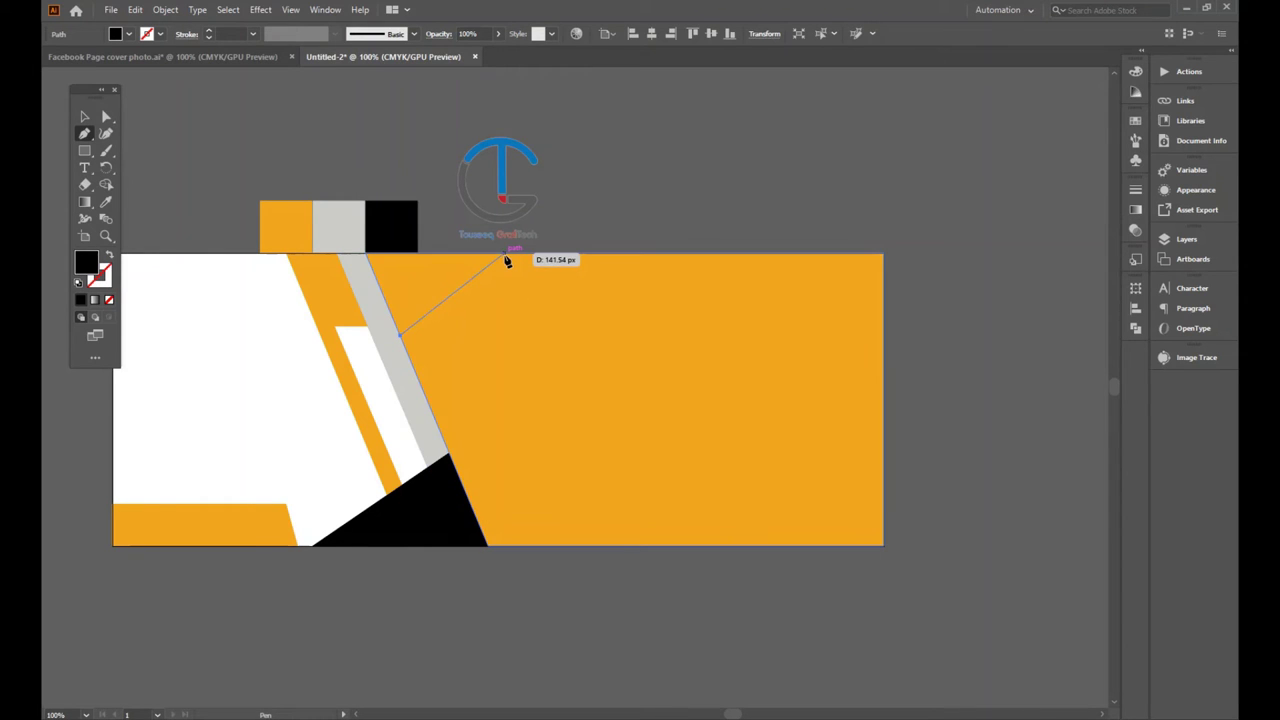
click(492, 253)
click(367, 253)
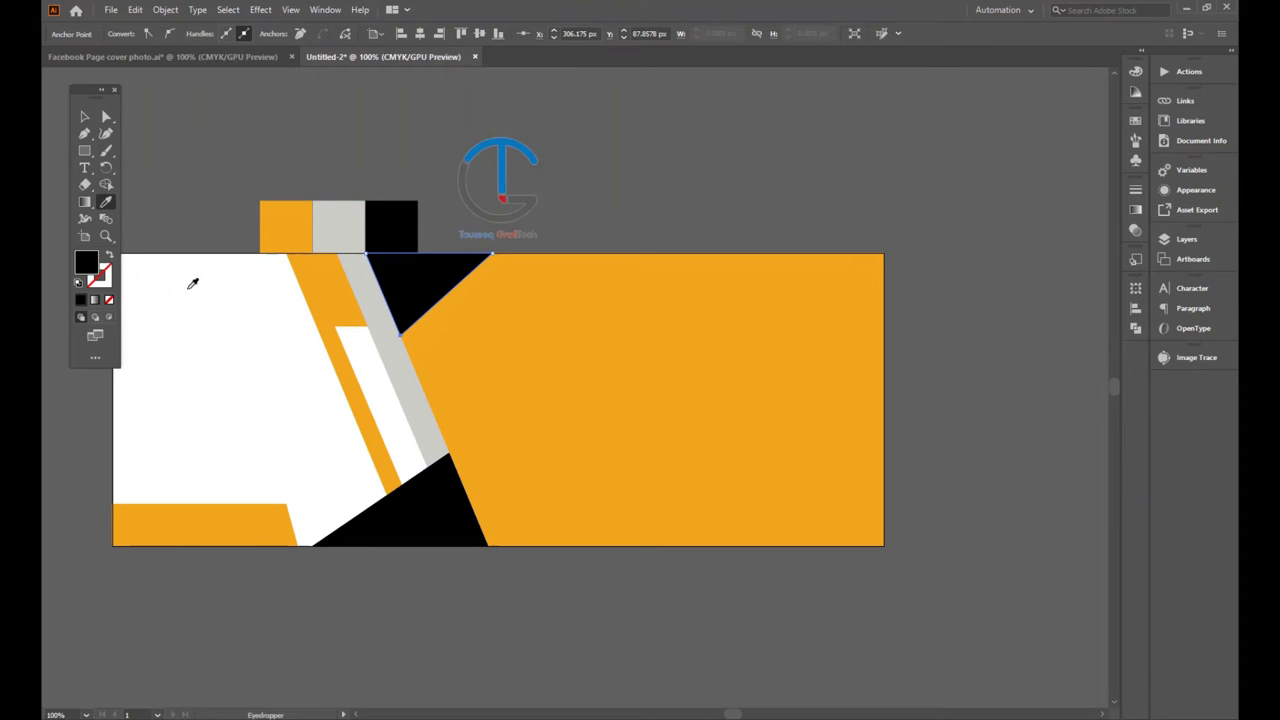
click(193, 284)
key(ctrl+z)
key(v)
click(280, 131)
drag(780, 358, 713, 358)
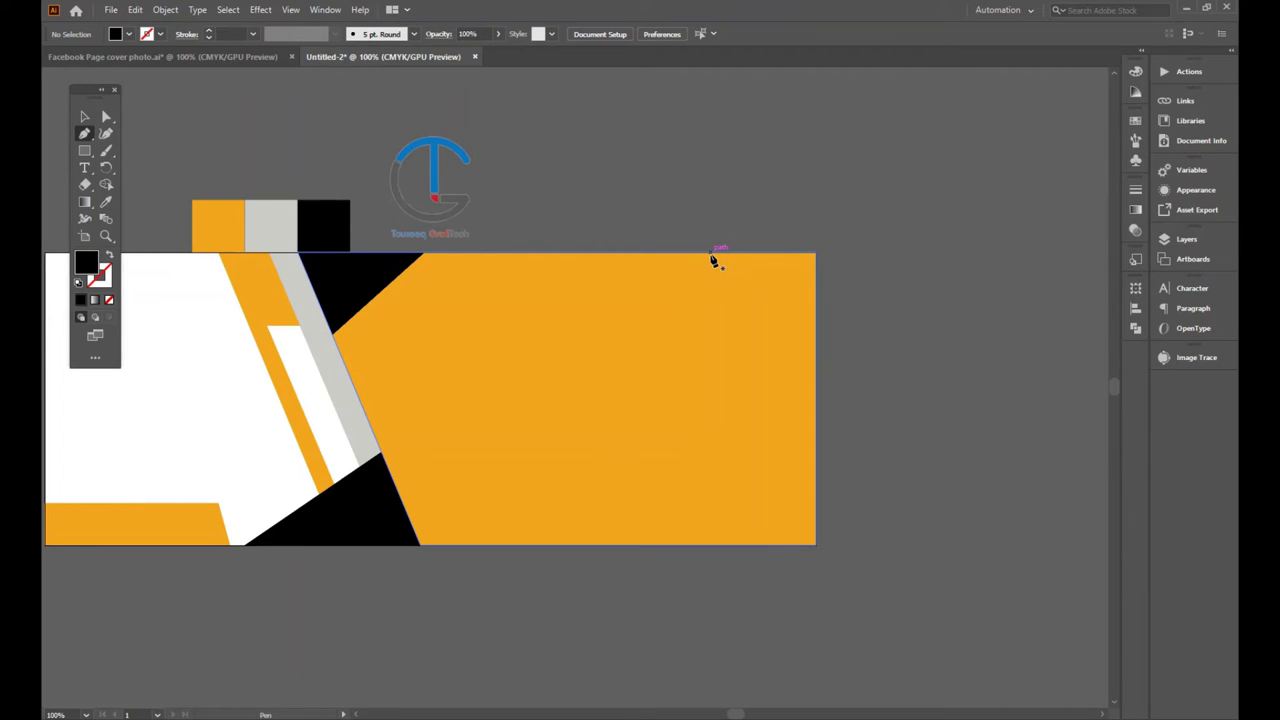
- Draw a black triangle in the orange panel's top-right corner
click(708, 254)
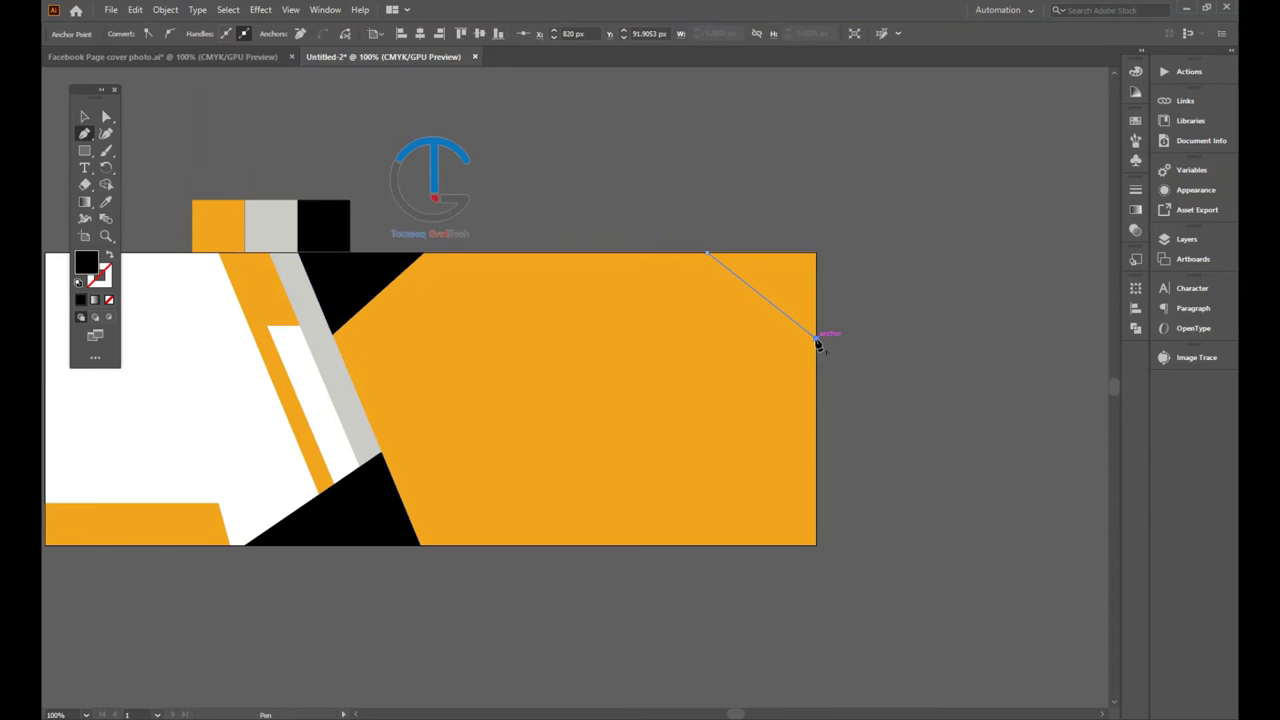
click(817, 338)
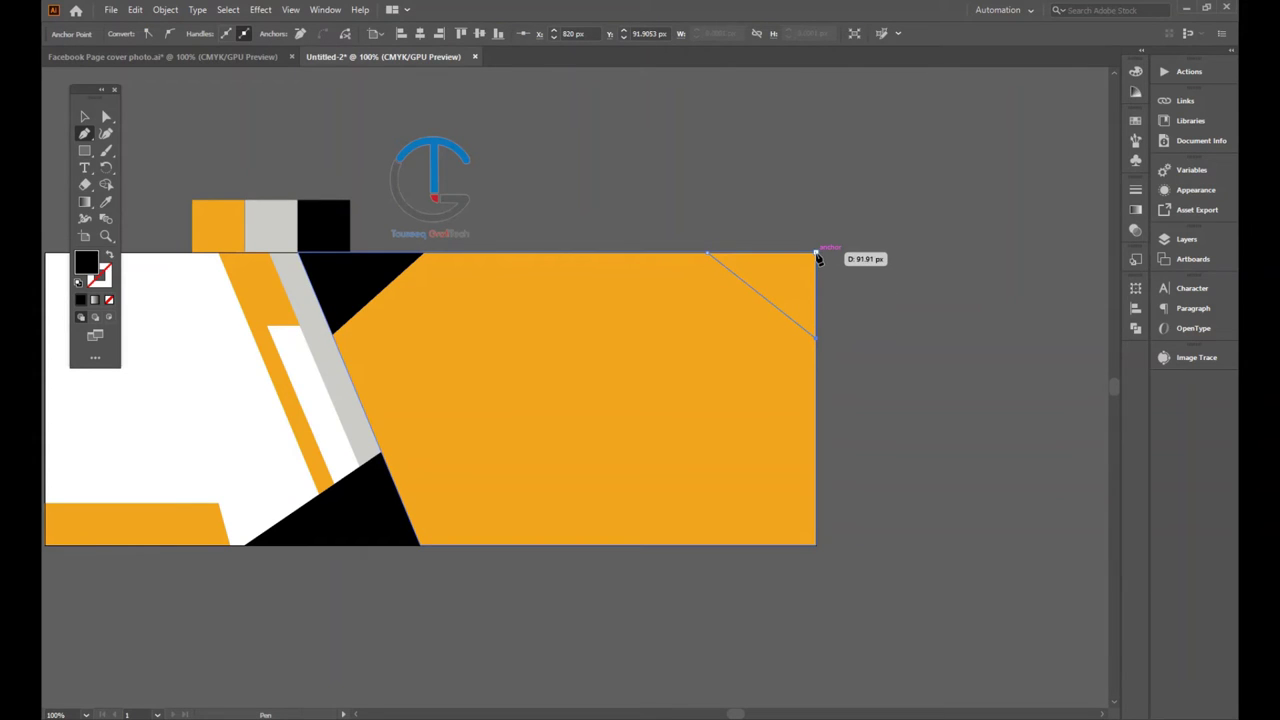
click(816, 254)
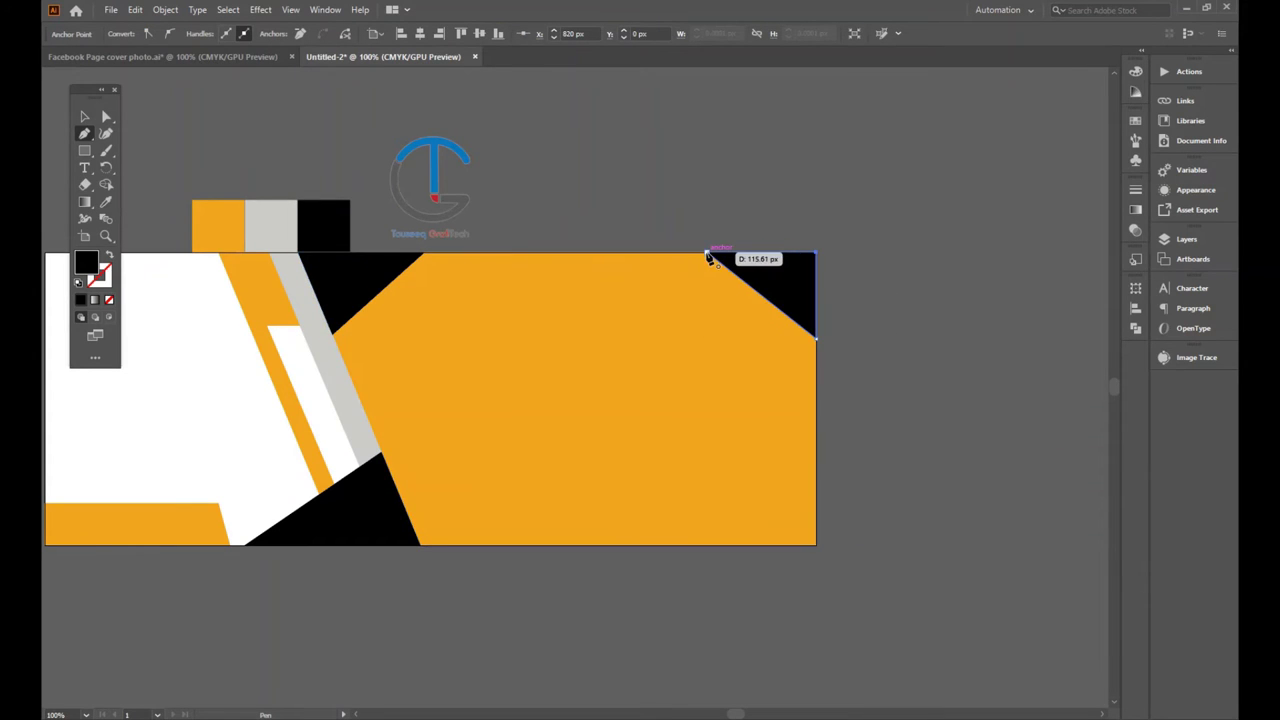
key(a)
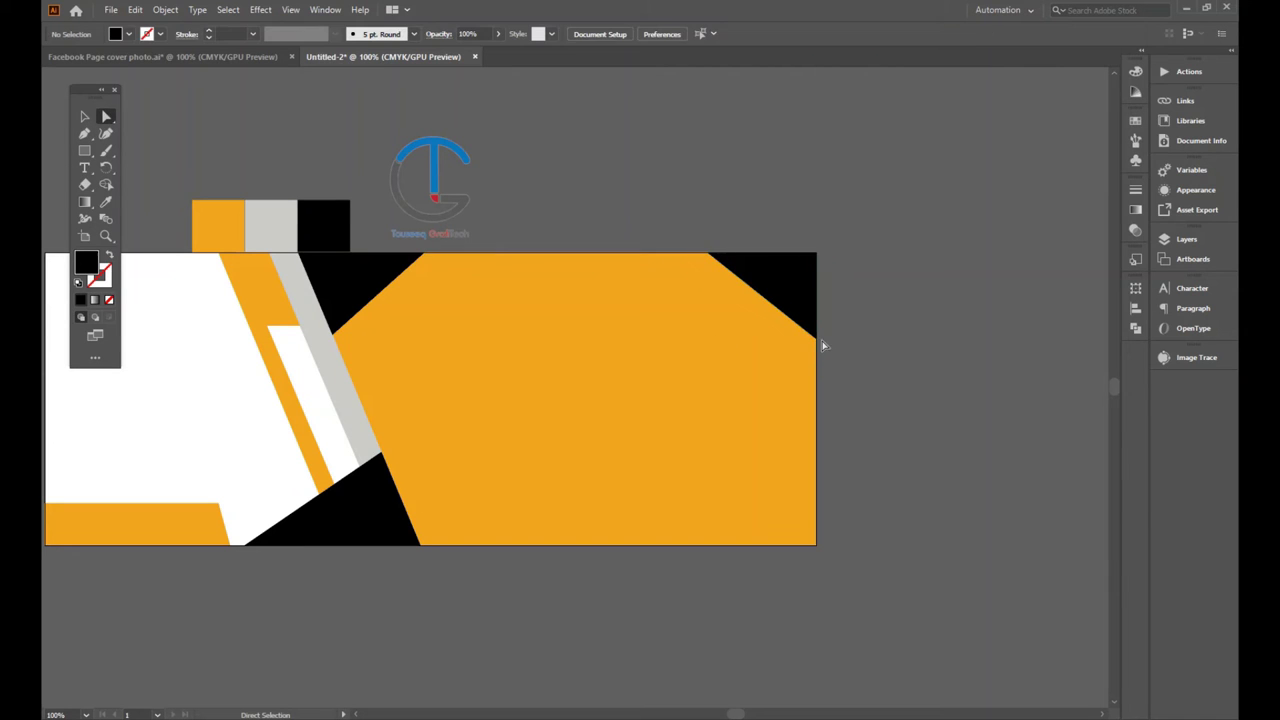
drag(818, 340, 810, 347)
click(901, 307)
- Drag the engineer photo from the desktop into the document and embed it
scroll(689, 306, left, 3)
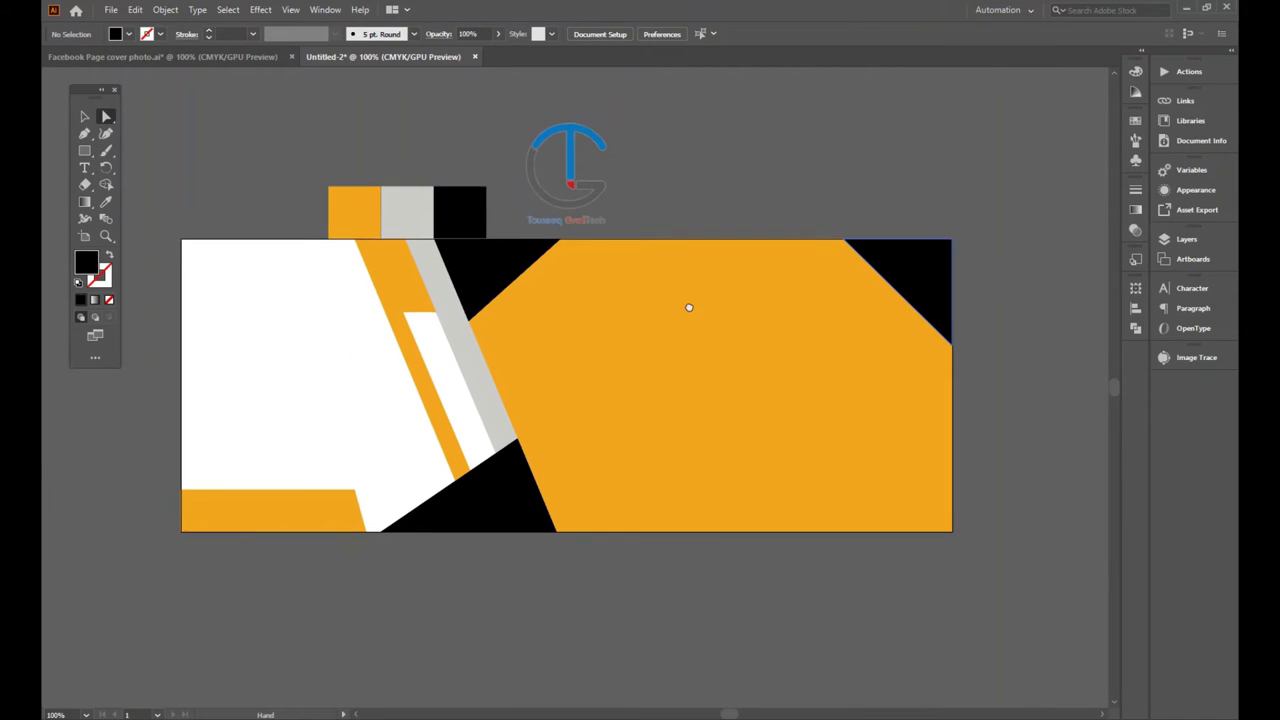
click(1187, 7)
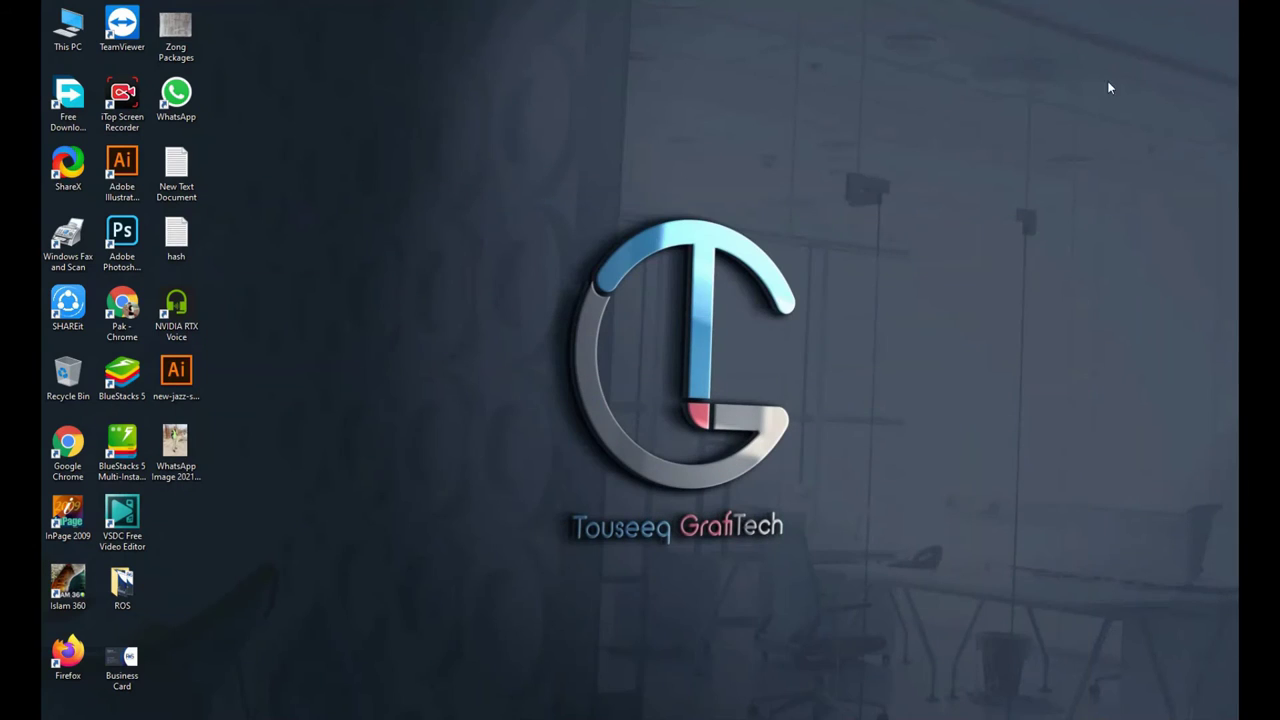
mouse_move(175, 445)
mouse_down()
mouse_move(515, 714)
mouse_move(548, 437)
mouse_up()
click(290, 34)
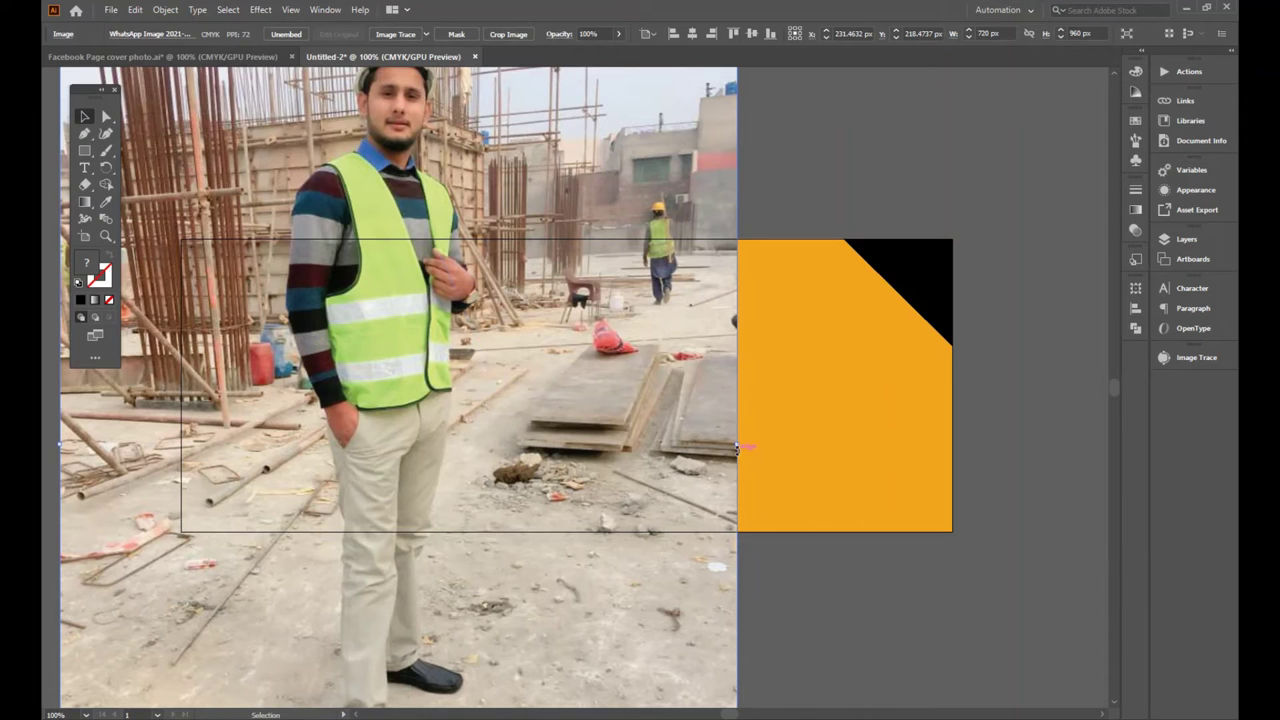
- Shrink the engineer photo, move it top-left, and send it to the back
drag(737, 444, 532, 444)
mouse_move(430, 439)
mouse_down()
mouse_move(333, 433)
mouse_move(249, 404)
mouse_up()
scroll(562, 456, down, 3)
right_click(451, 280)
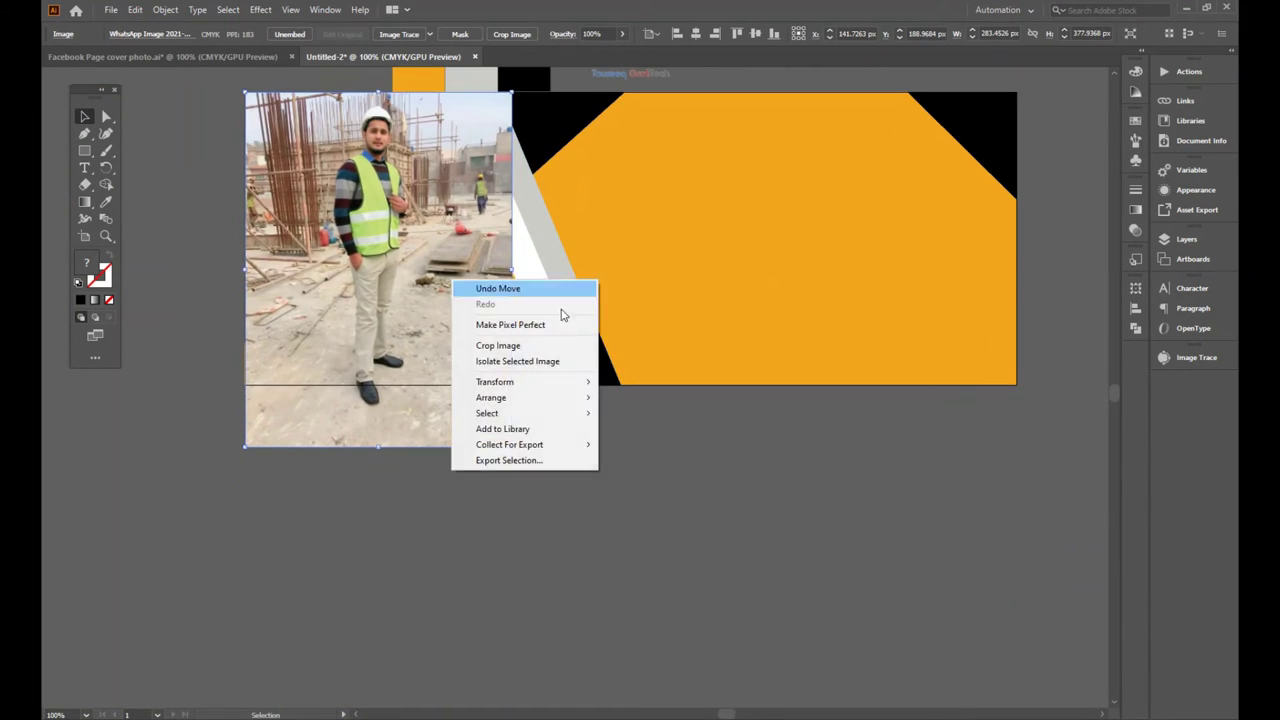
click(650, 444)
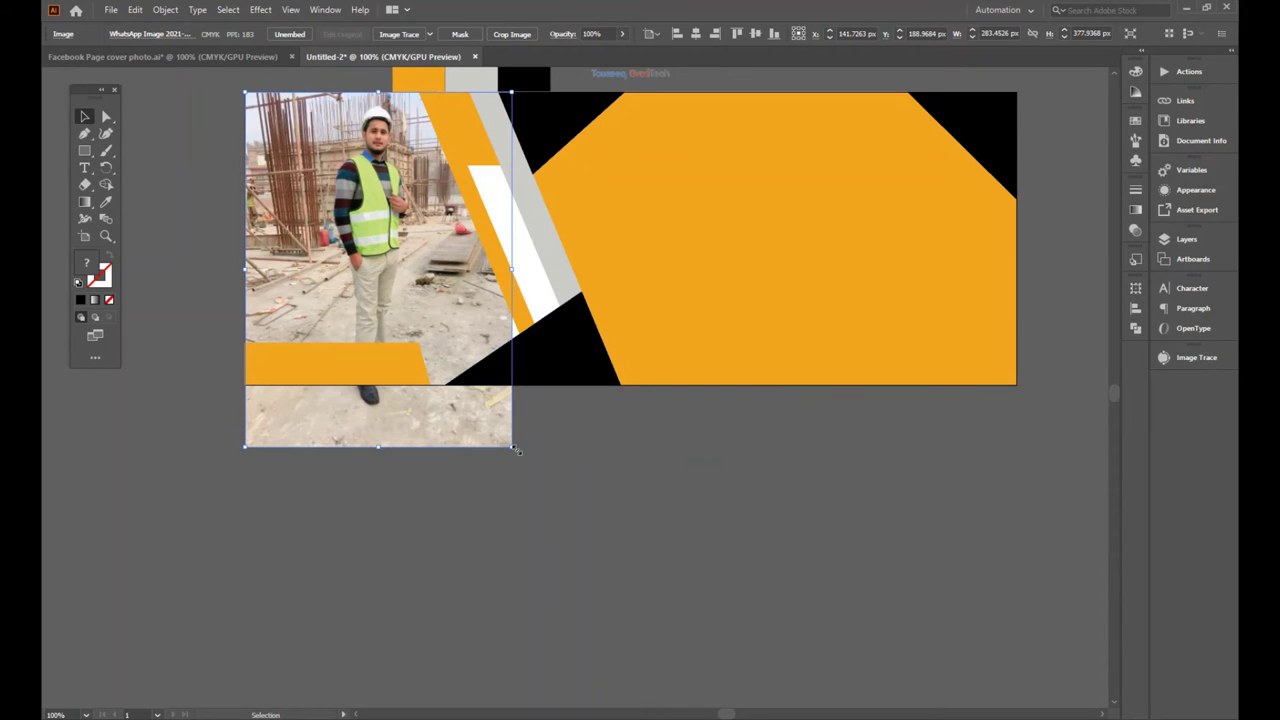
- Enlarge the photo and move it down to frame the engineer
drag(512, 447, 600, 568)
drag(437, 275, 397, 283)
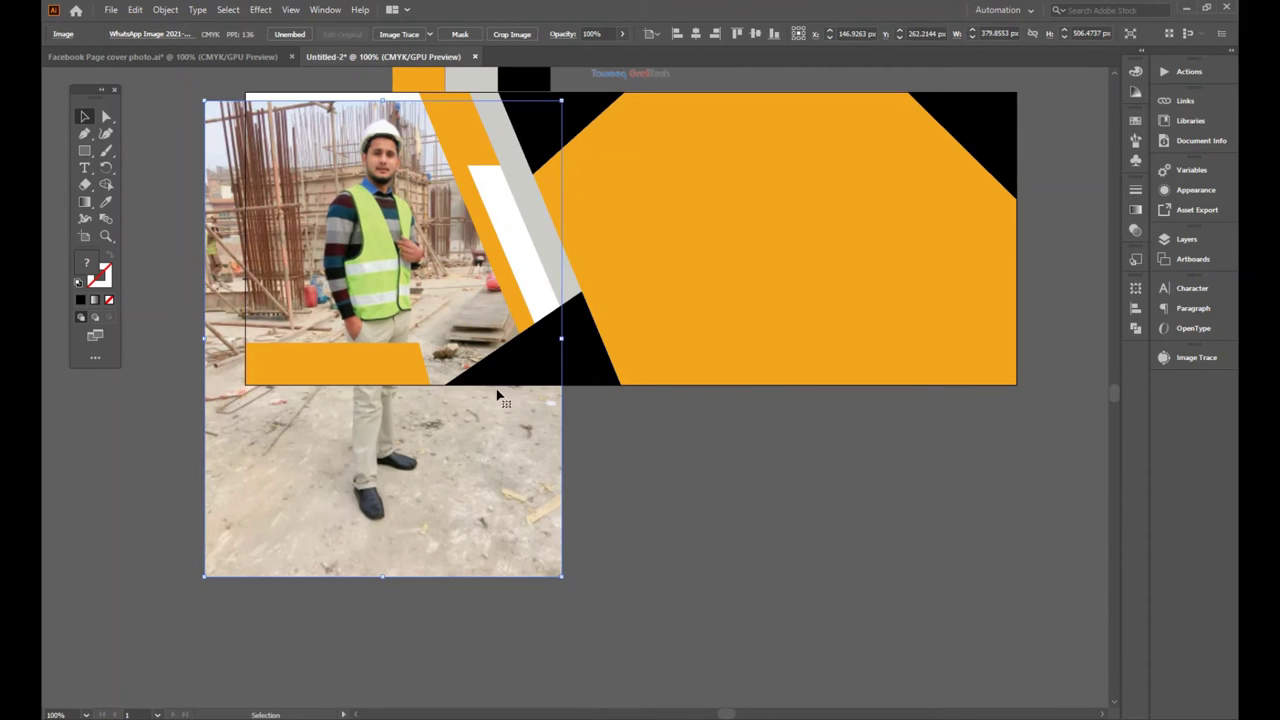
drag(563, 578, 652, 700)
drag(381, 223, 380, 262)
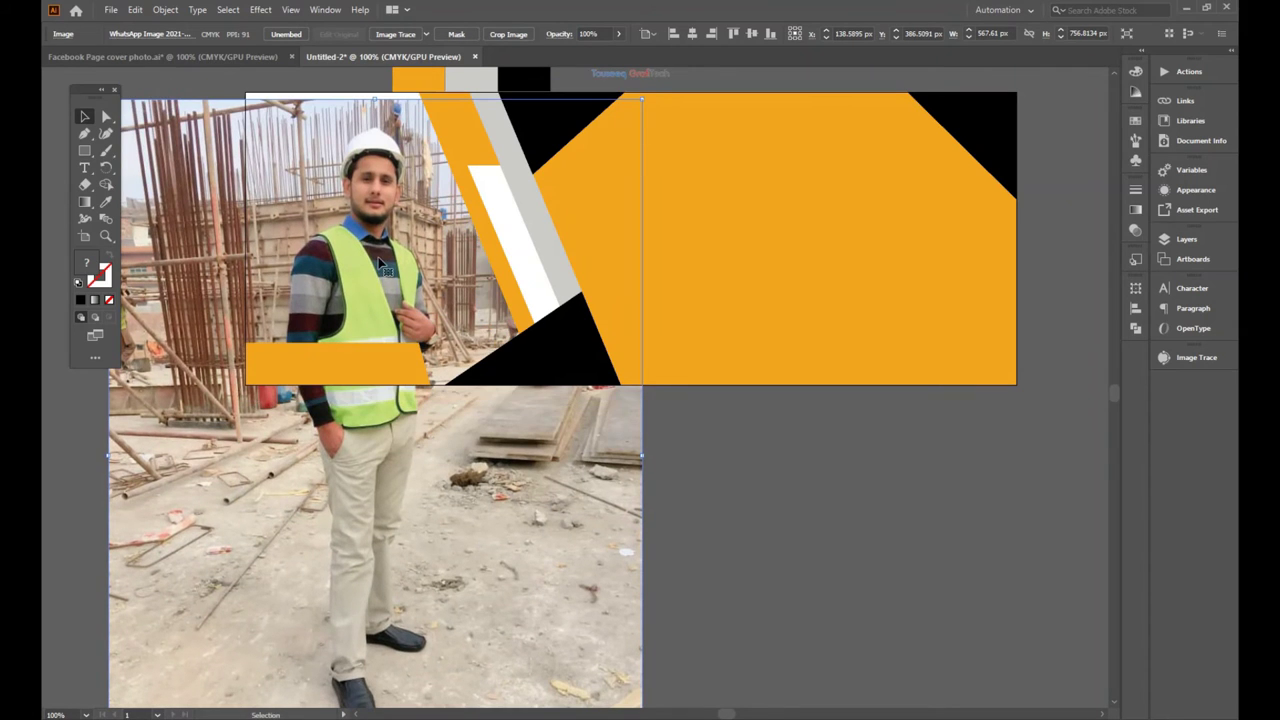
- Shift the photo slightly left and begin cropping it
scroll(858, 478, down, 3)
scroll(858, 476, down, 3)
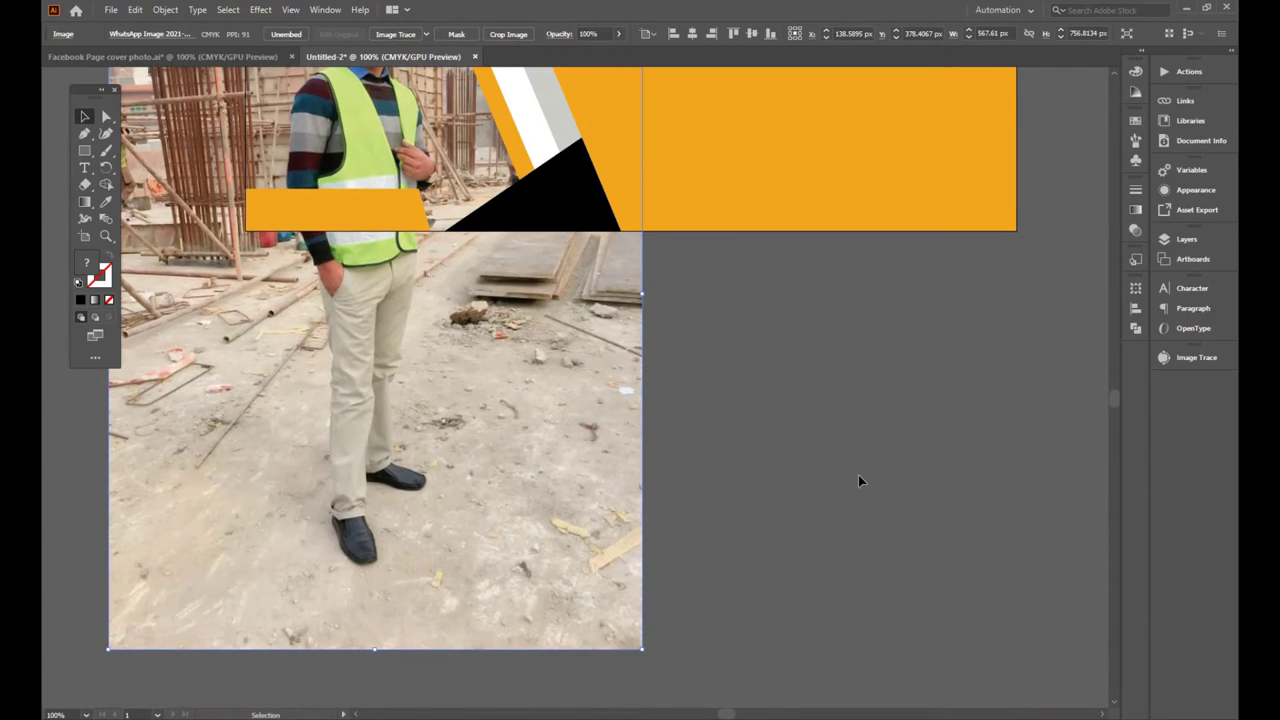
scroll(760, 469, up, 2)
scroll(761, 474, down, 4)
drag(641, 594, 658, 617)
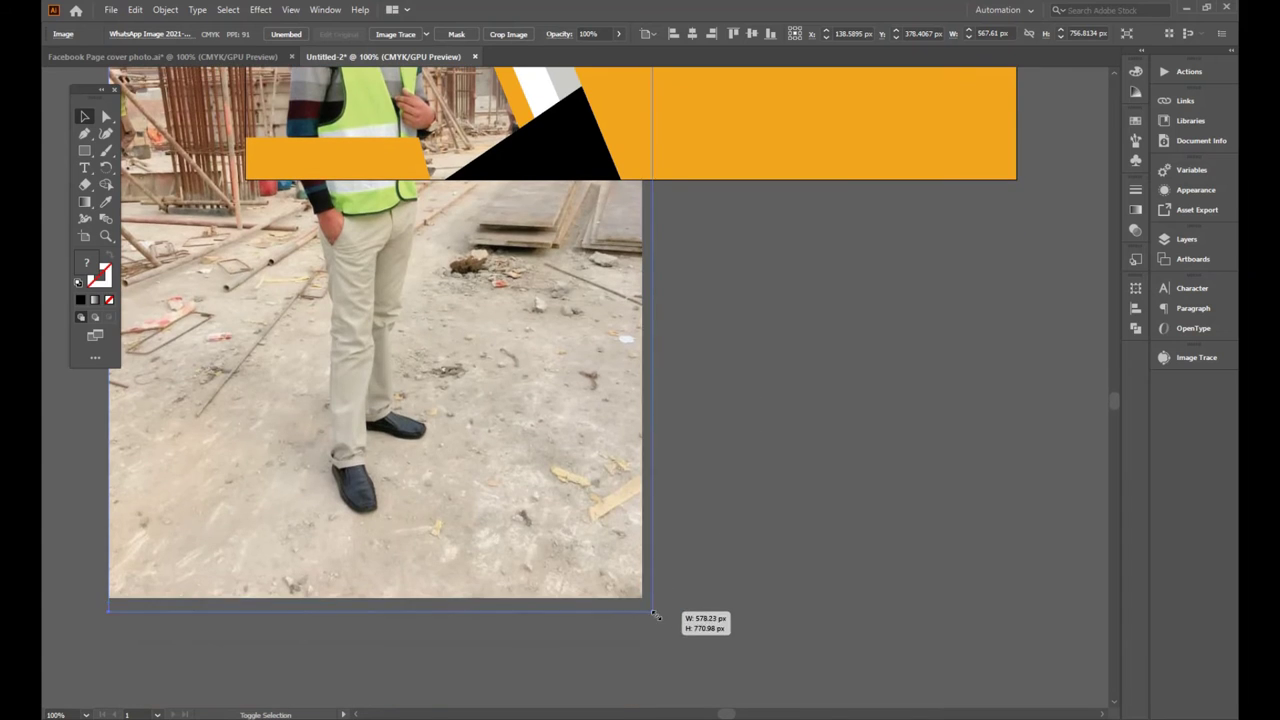
scroll(679, 497, up, 1)
scroll(679, 497, up, 3)
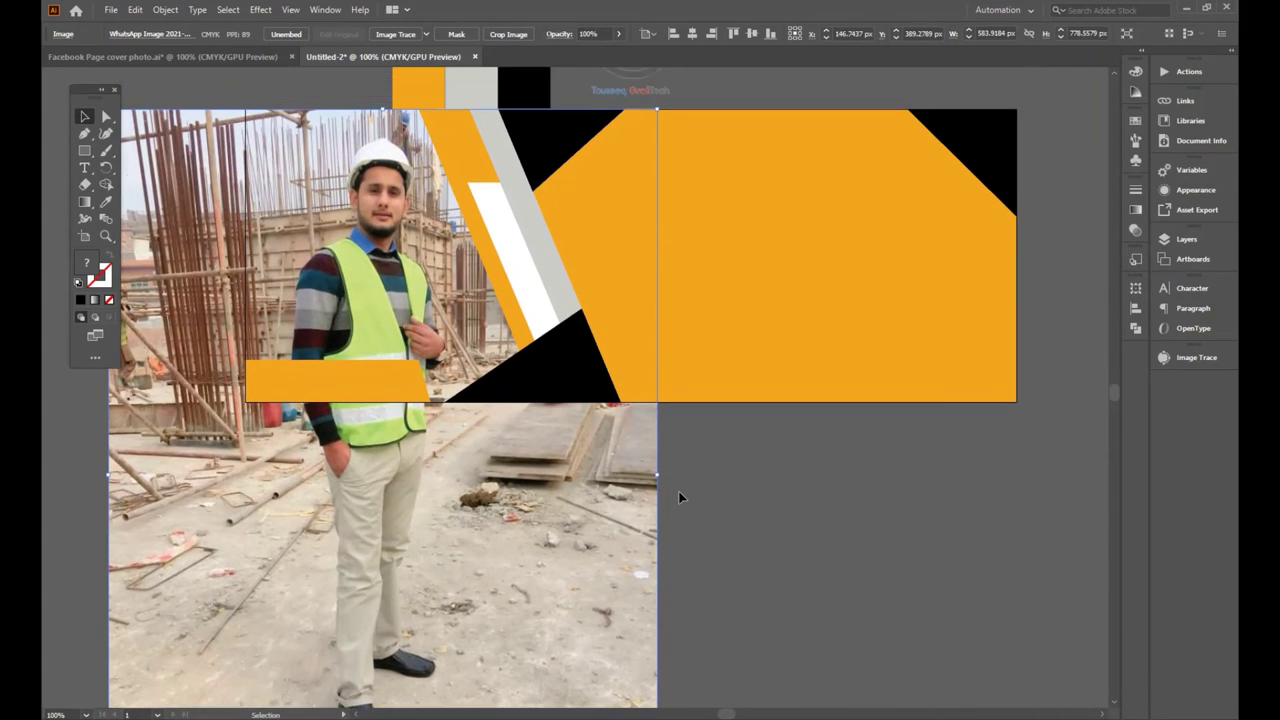
mouse_move(644, 420)
mouse_down()
mouse_move(627, 420)
mouse_move(723, 393)
mouse_up()
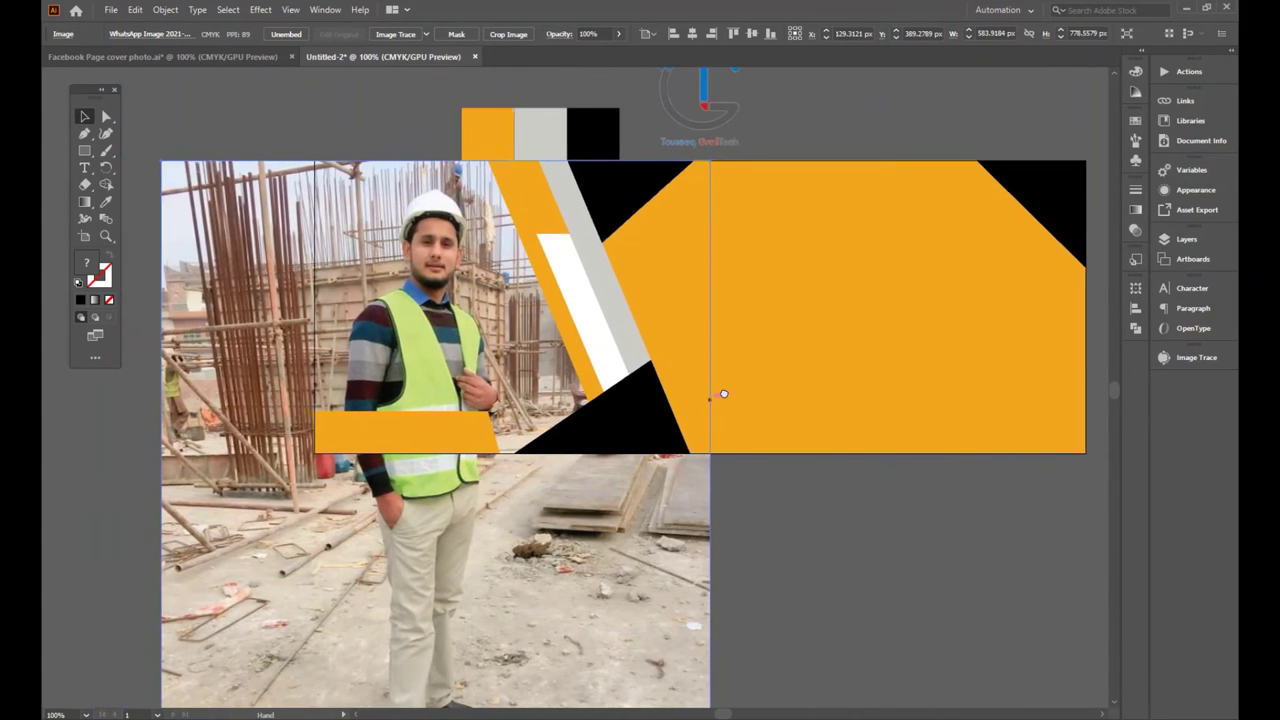
right_click(547, 133)
click(713, 301)
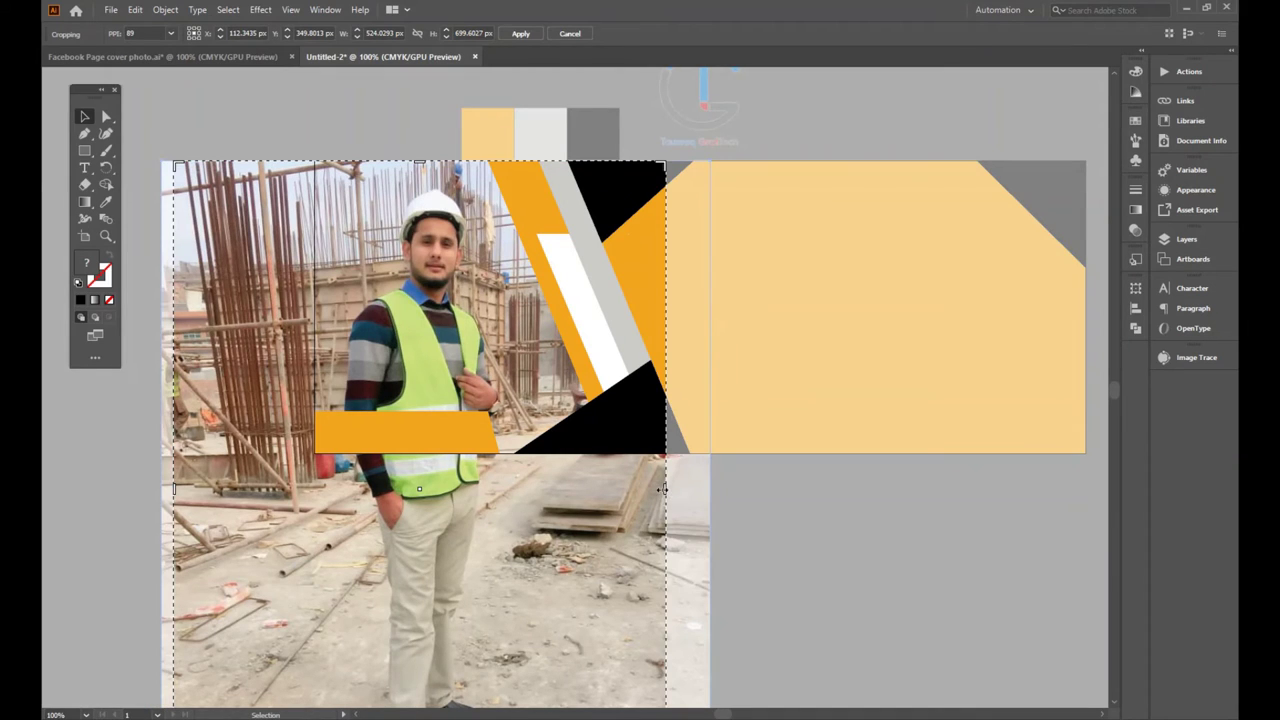
- Trim the photo's right, left and bottom edges to the artboard's left section and apply the crop
drag(663, 488, 587, 496)
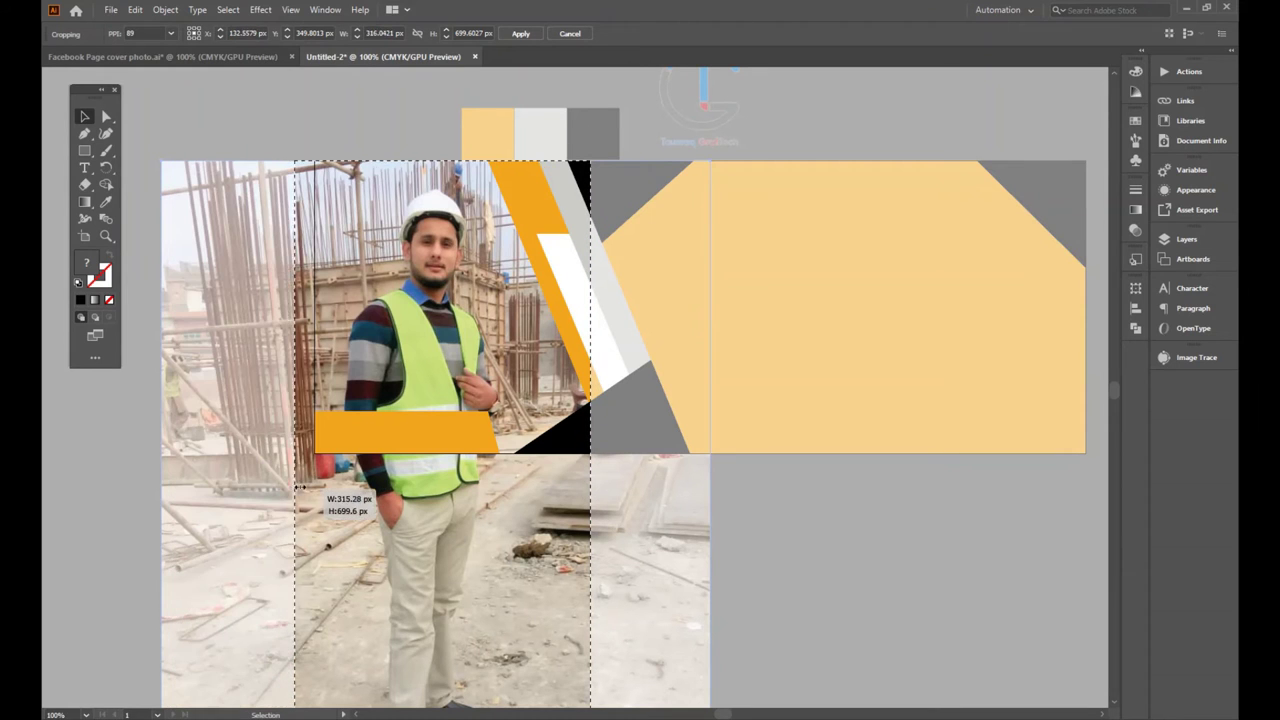
drag(178, 492, 315, 492)
scroll(524, 423, down, 3)
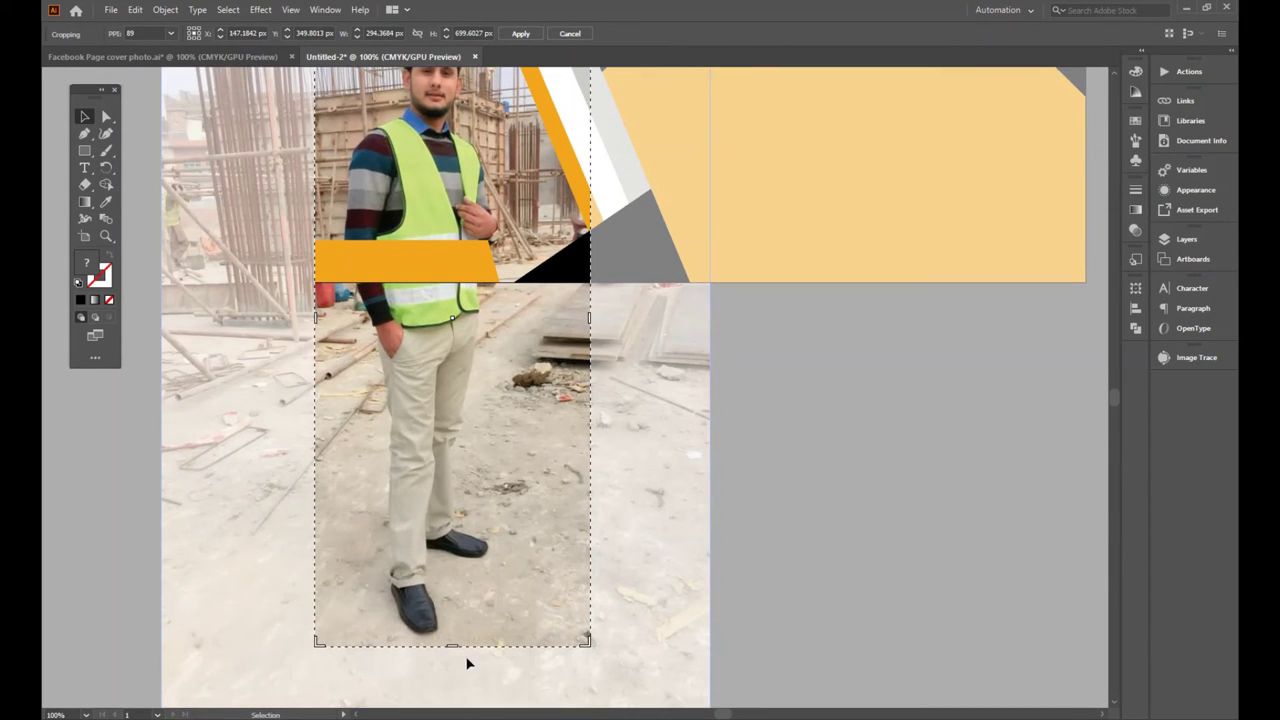
drag(455, 645, 455, 281)
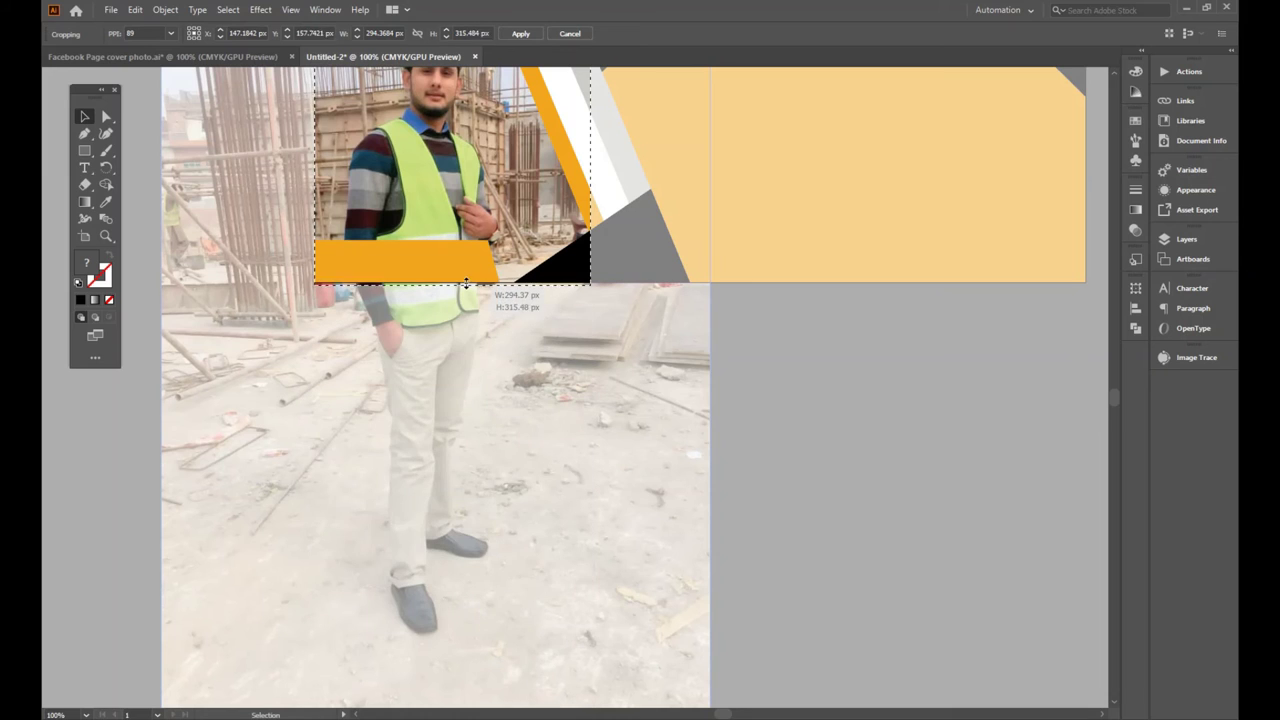
click(521, 33)
scroll(729, 171, up, 3)
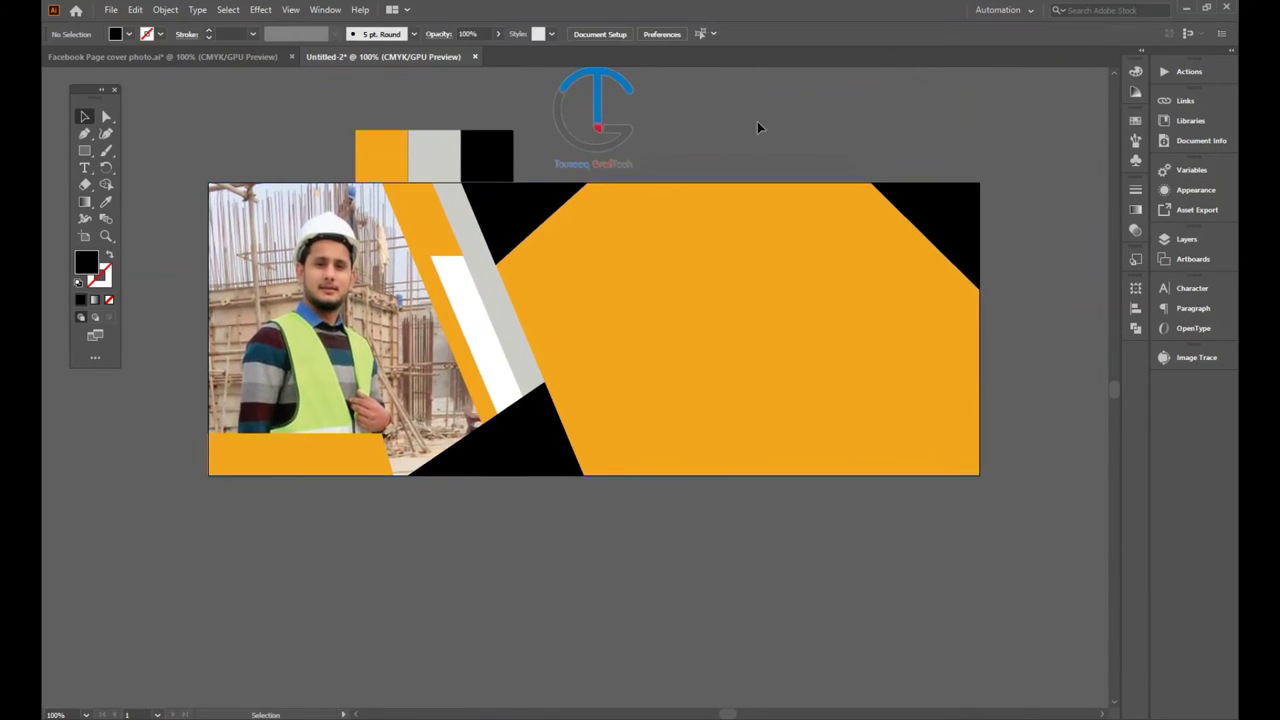
- Shift the three colour swatches up-left and start a new Engineer's text object above the artboard
drag(758, 127, 752, 190)
drag(508, 246, 428, 154)
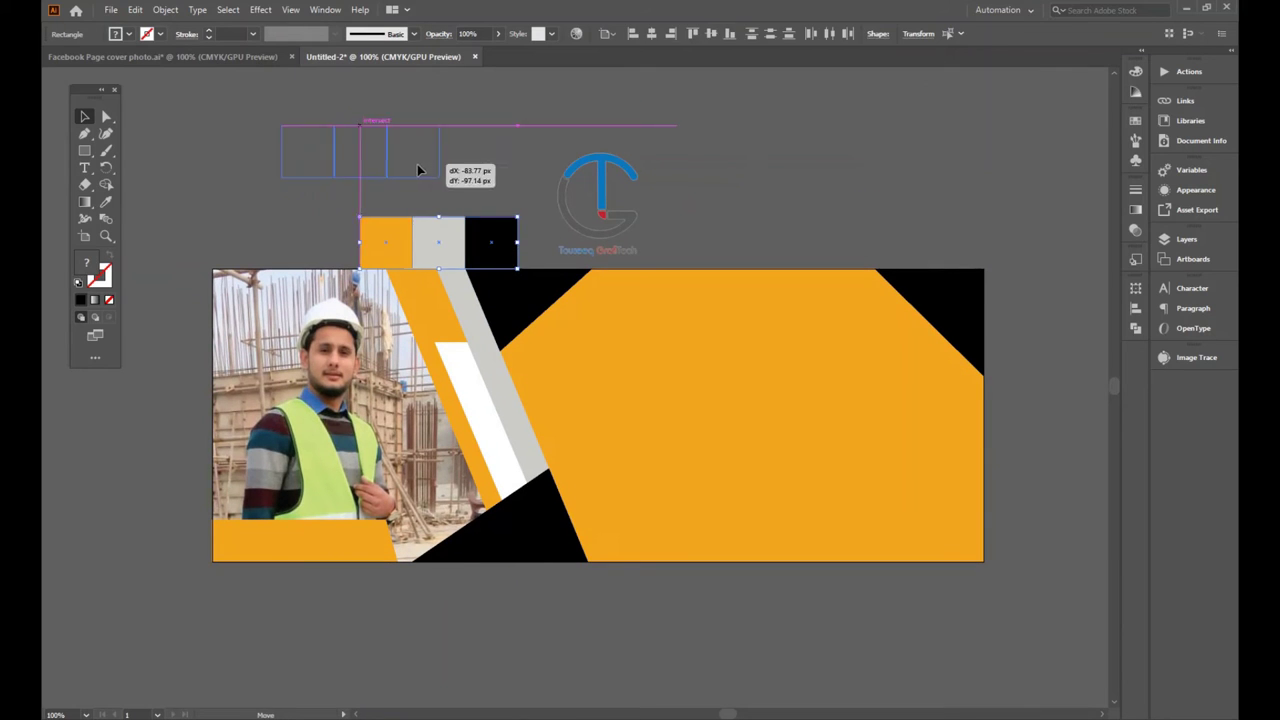
drag(748, 334, 708, 319)
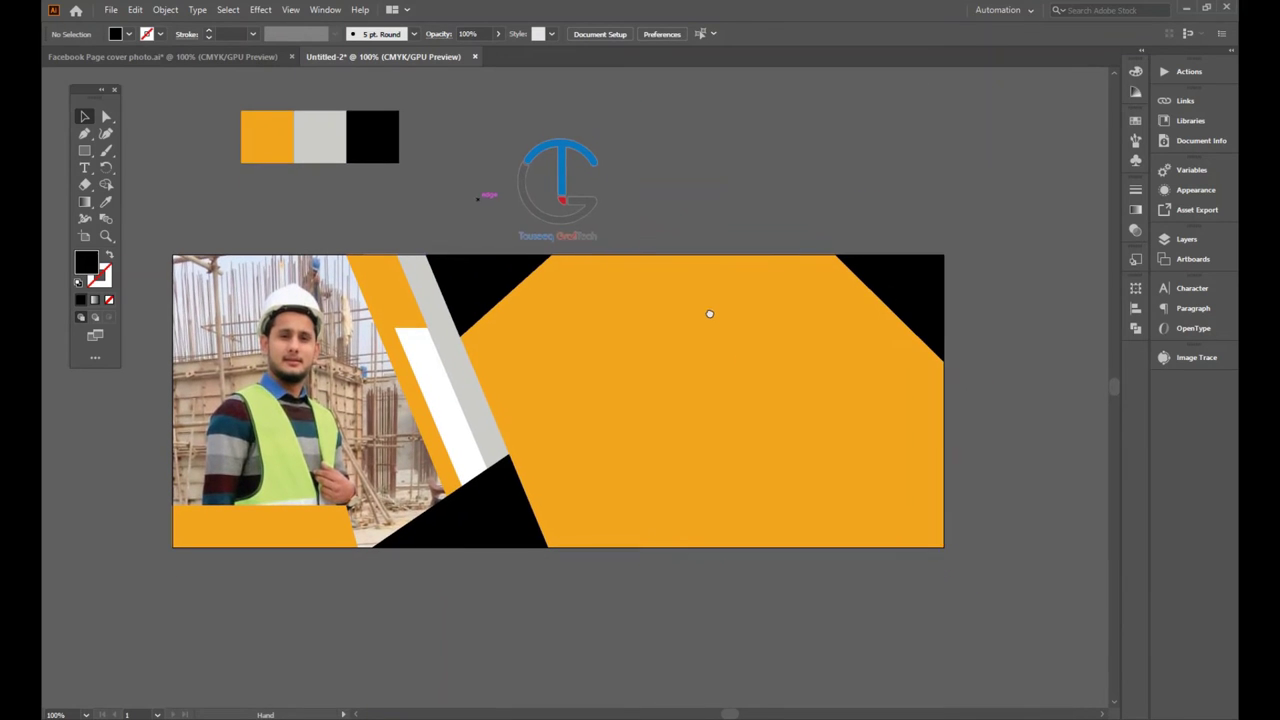
click(84, 167)
click(707, 153)
text(Engineer's)
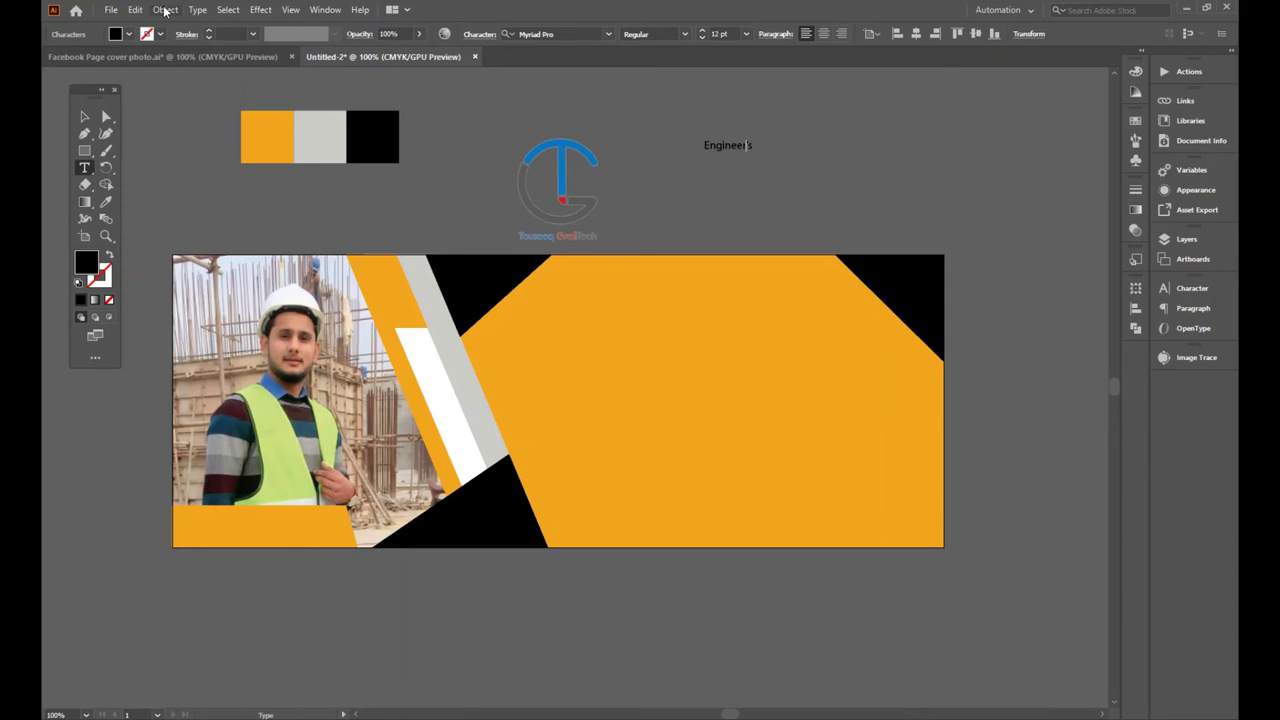
- Scale up the Engineer's title and move it down onto the cover, nudged slightly left
key(Escape)
drag(757, 149, 930, 275)
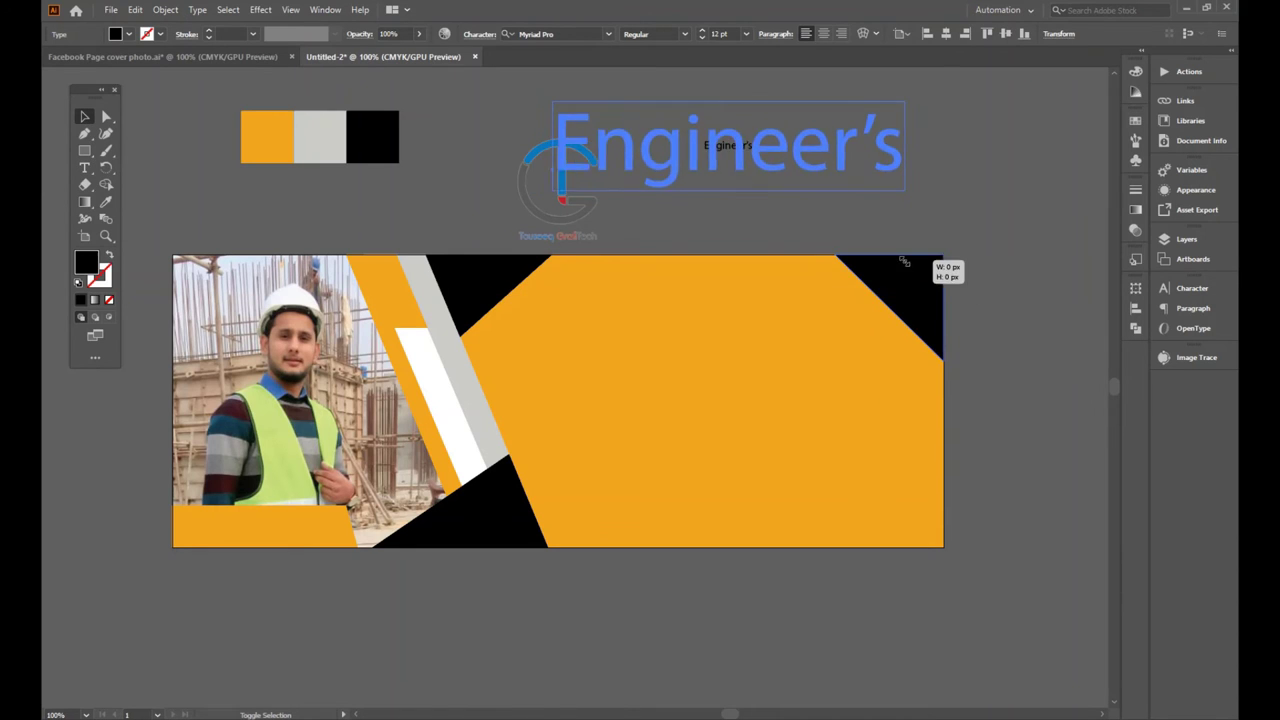
mouse_move(672, 165)
mouse_down()
mouse_move(672, 343)
mouse_move(787, 367)
mouse_up()
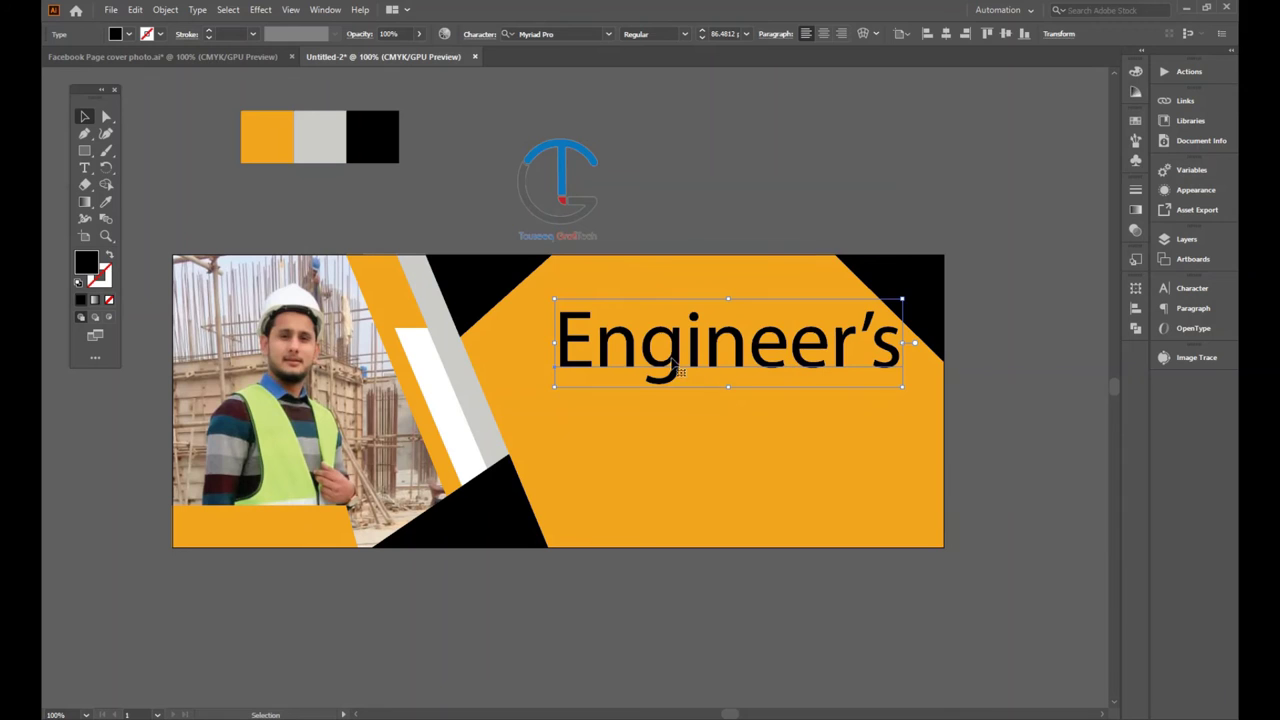
drag(676, 368, 647, 376)
click(755, 290)
- Drag the Safi Group logo file from Explorer onto the artboard and shrink it to fit the panel
key(alt+Tab)
mouse_move(277, 110)
mouse_down()
mouse_move(673, 403)
mouse_move(825, 391)
mouse_up()
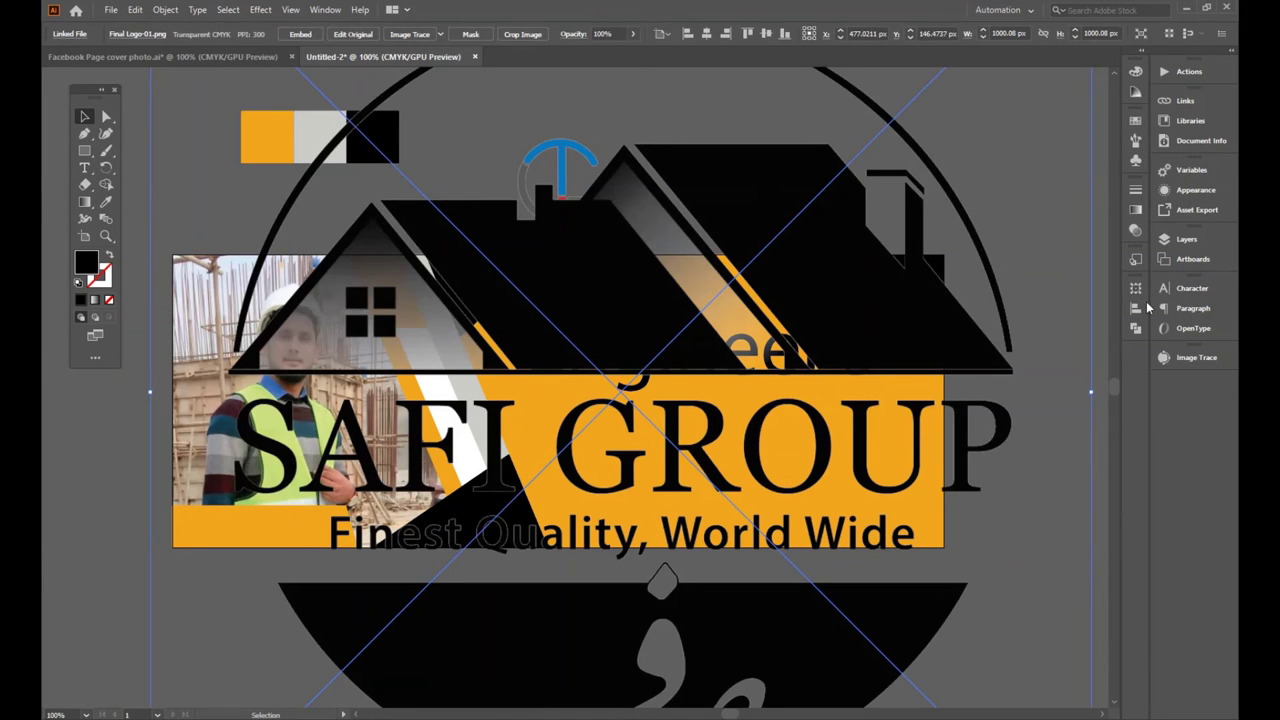
drag(1091, 393, 715, 560)
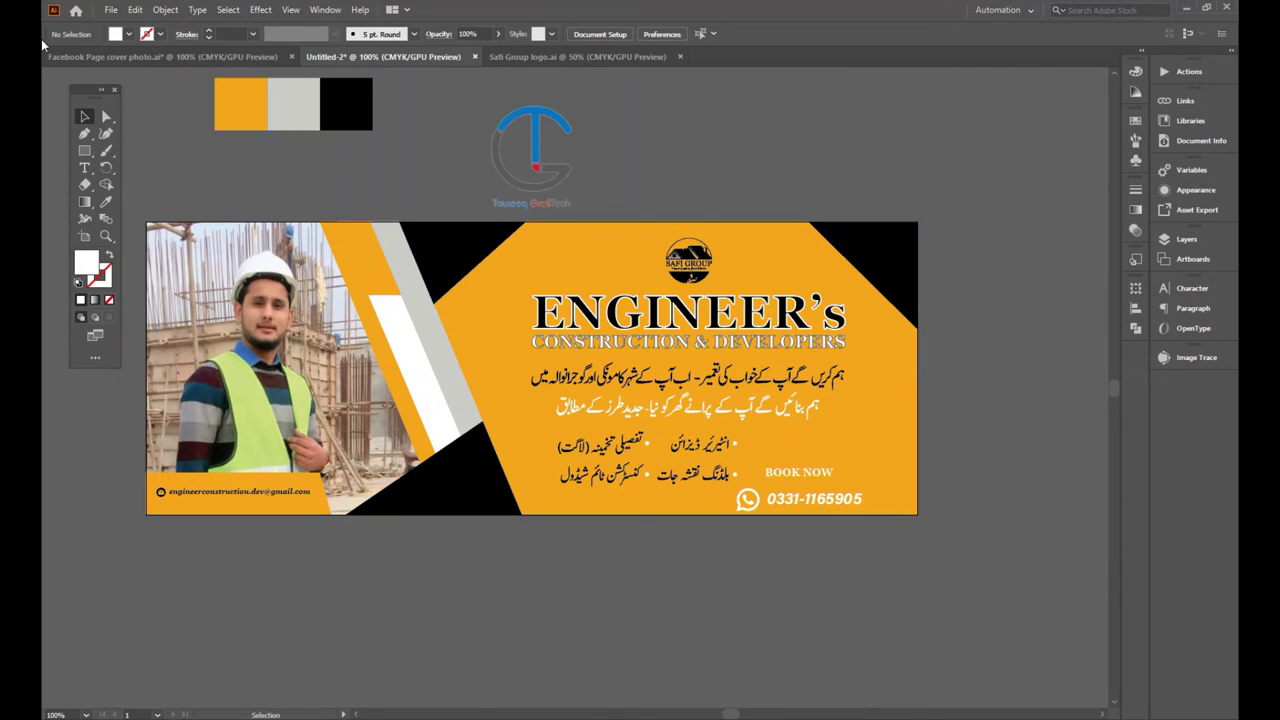
click(91, 150)
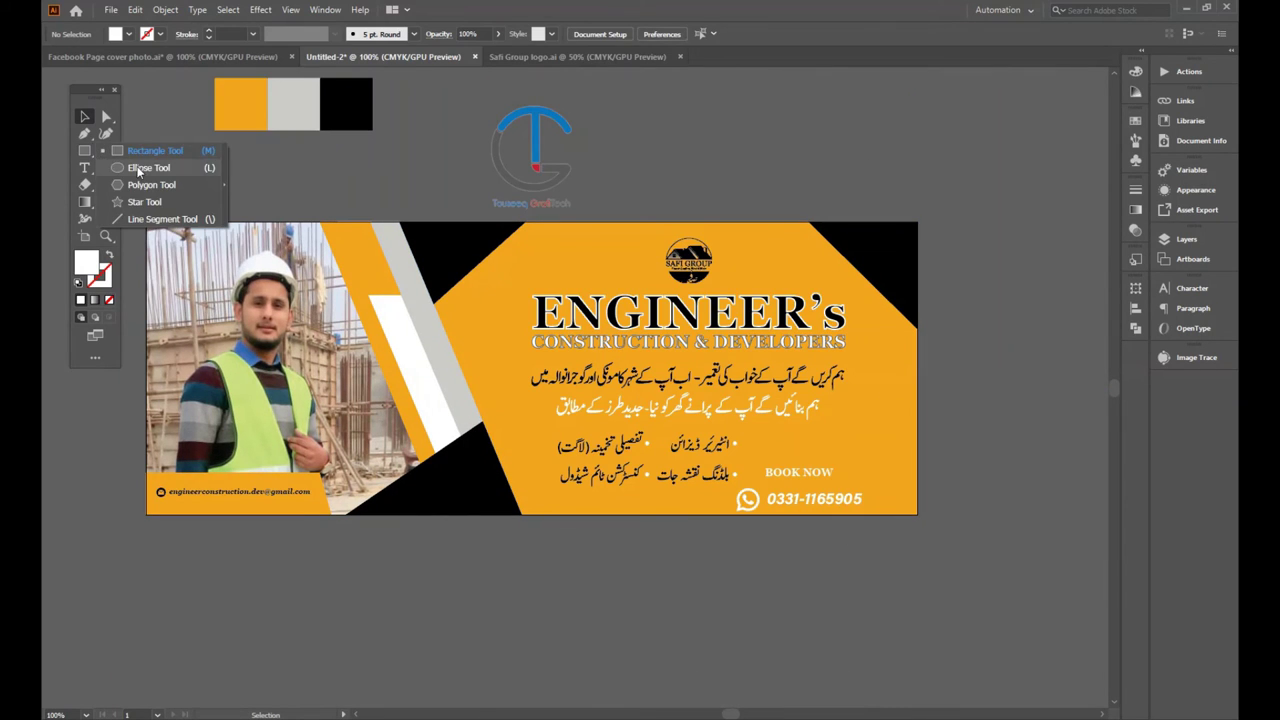
- Zoom in on the BOOK NOW and phone number area, with the Rectangle tool selected
click(140, 152)
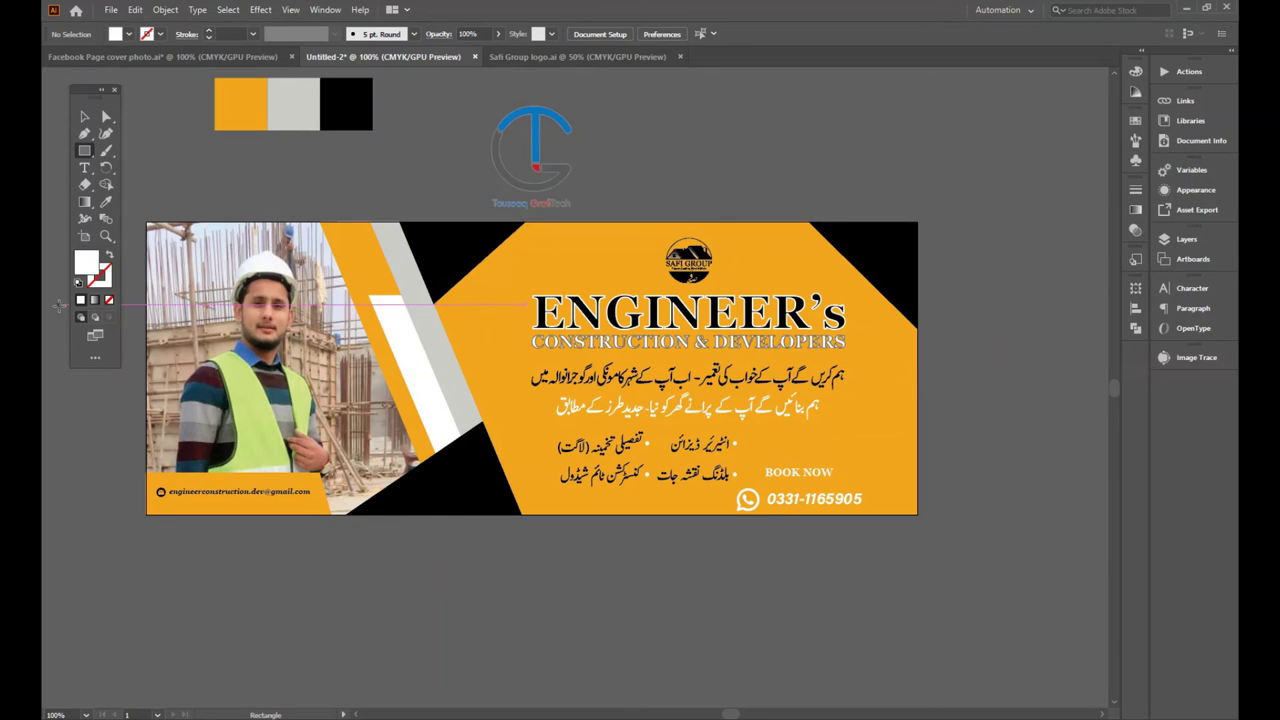
drag(822, 469, 936, 588)
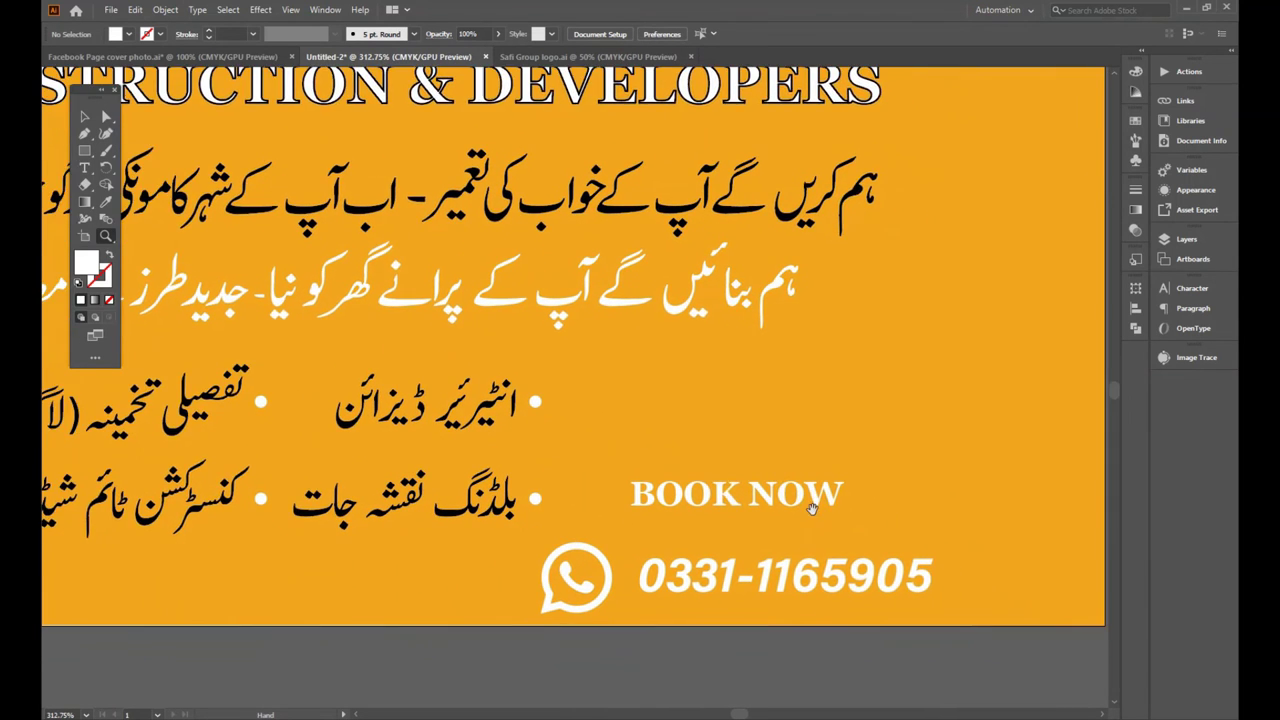
scroll(936, 588, up, 2)
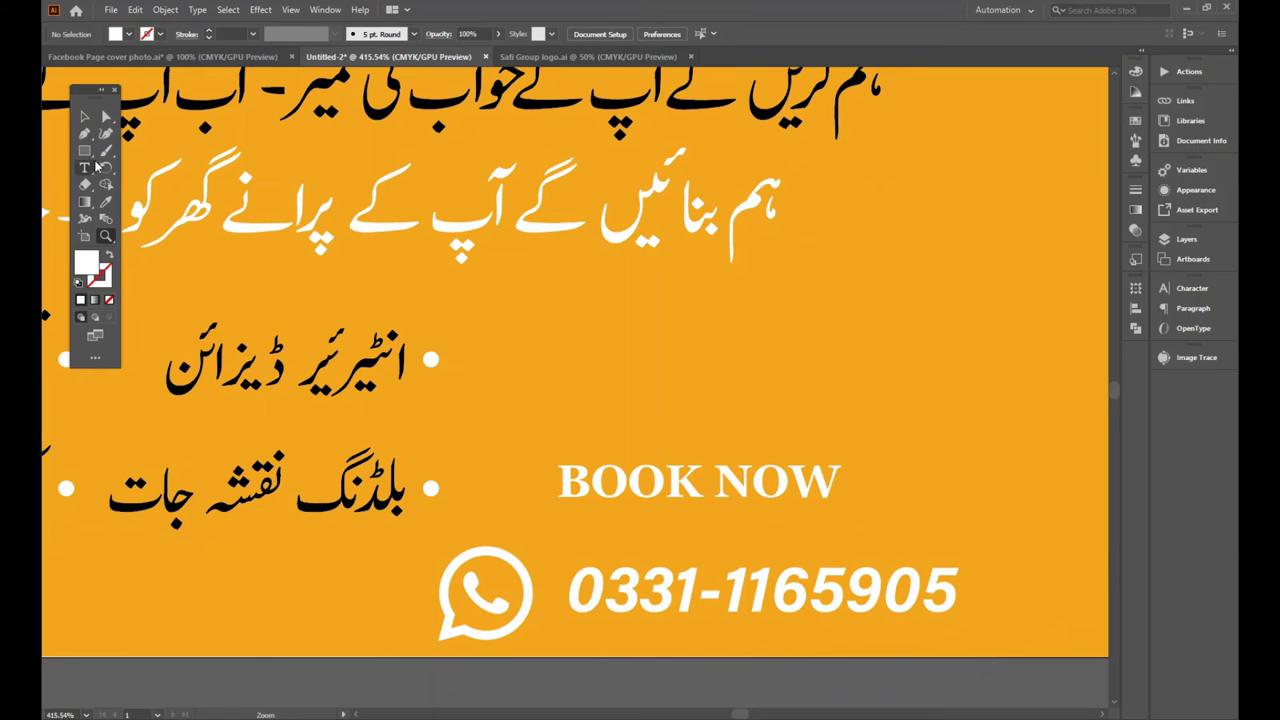
right_click(85, 150)
click(140, 152)
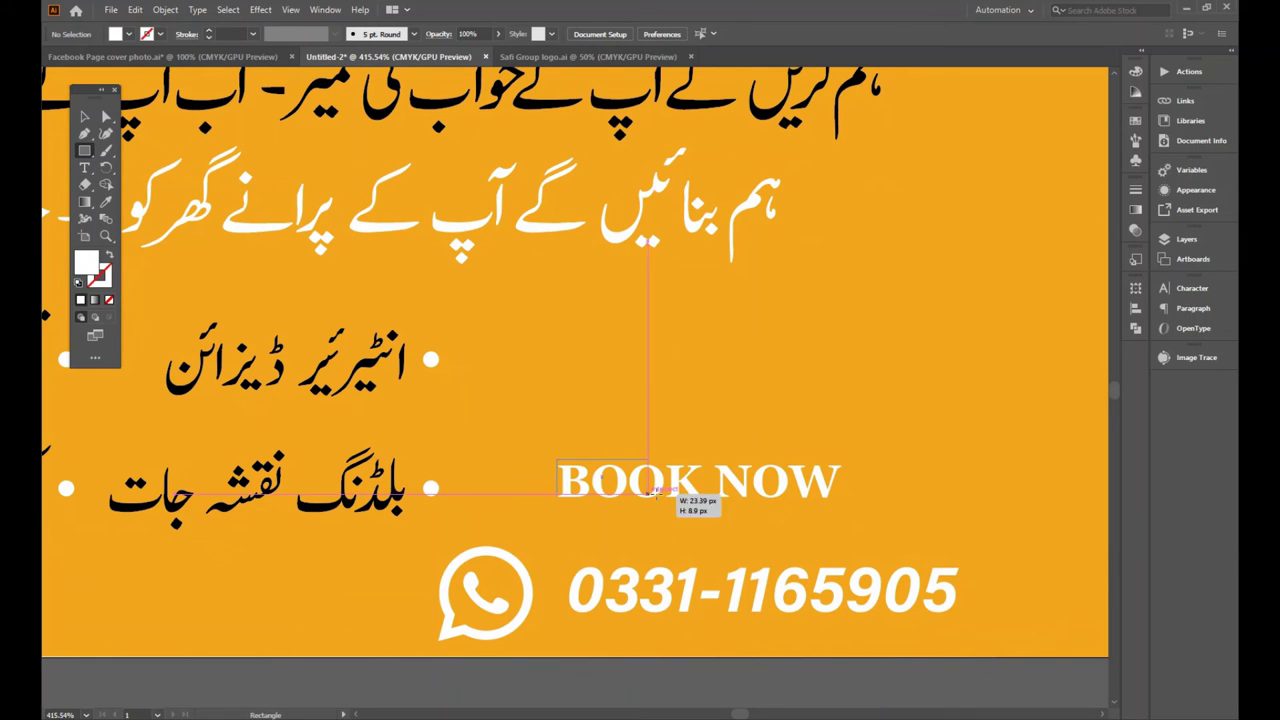
- Draw a rectangle over BOOK NOW, fill it black with the eyedropper, and bring the text in front
drag(654, 492, 844, 499)
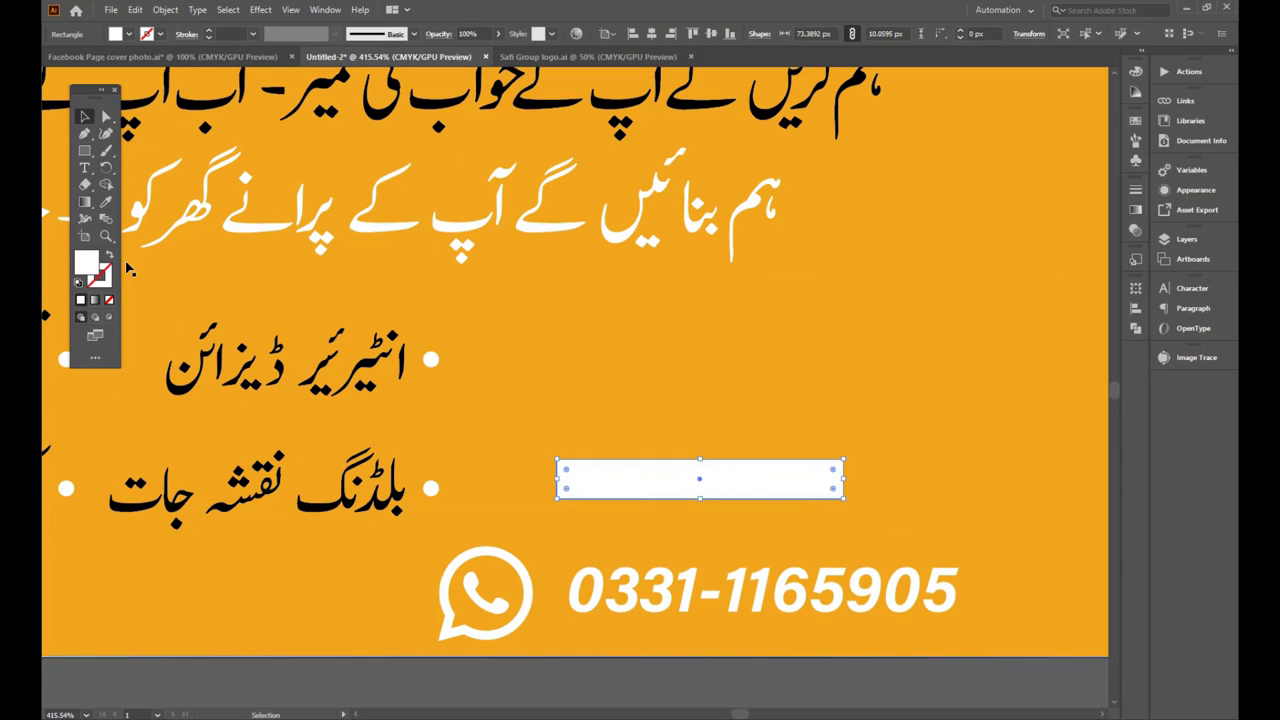
click(106, 201)
click(203, 100)
click(84, 116)
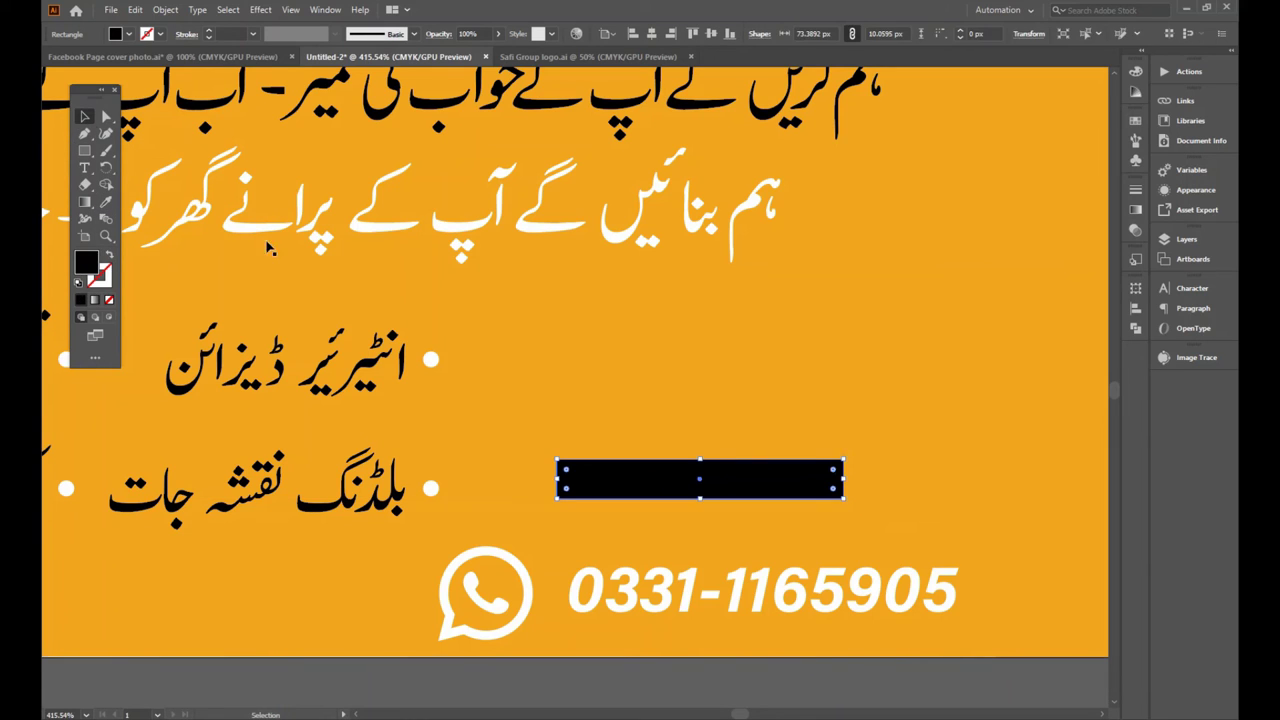
drag(749, 471, 749, 497)
click(745, 480)
right_click(745, 480)
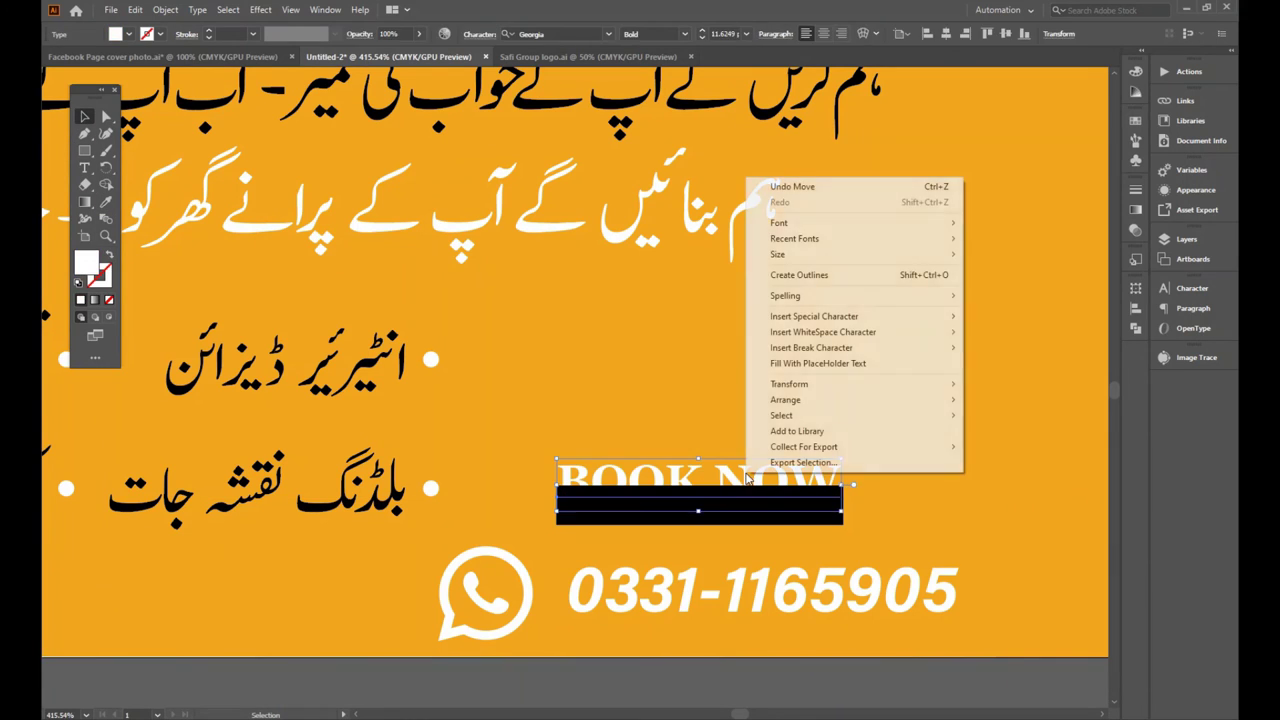
click(986, 400)
- Centre the black rectangle horizontally and vertically on the BOOK NOW text as key object
click(770, 520)
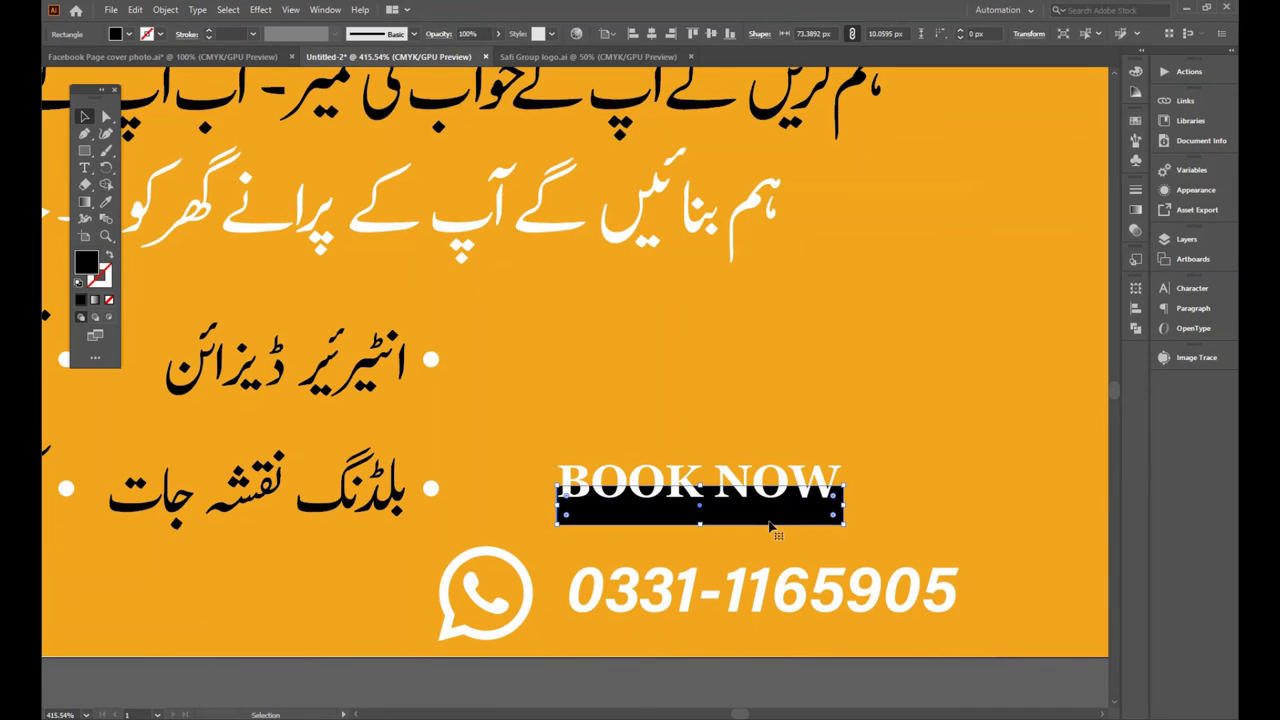
click(512, 523)
key(a)
click(561, 520)
key(v)
click(586, 506)
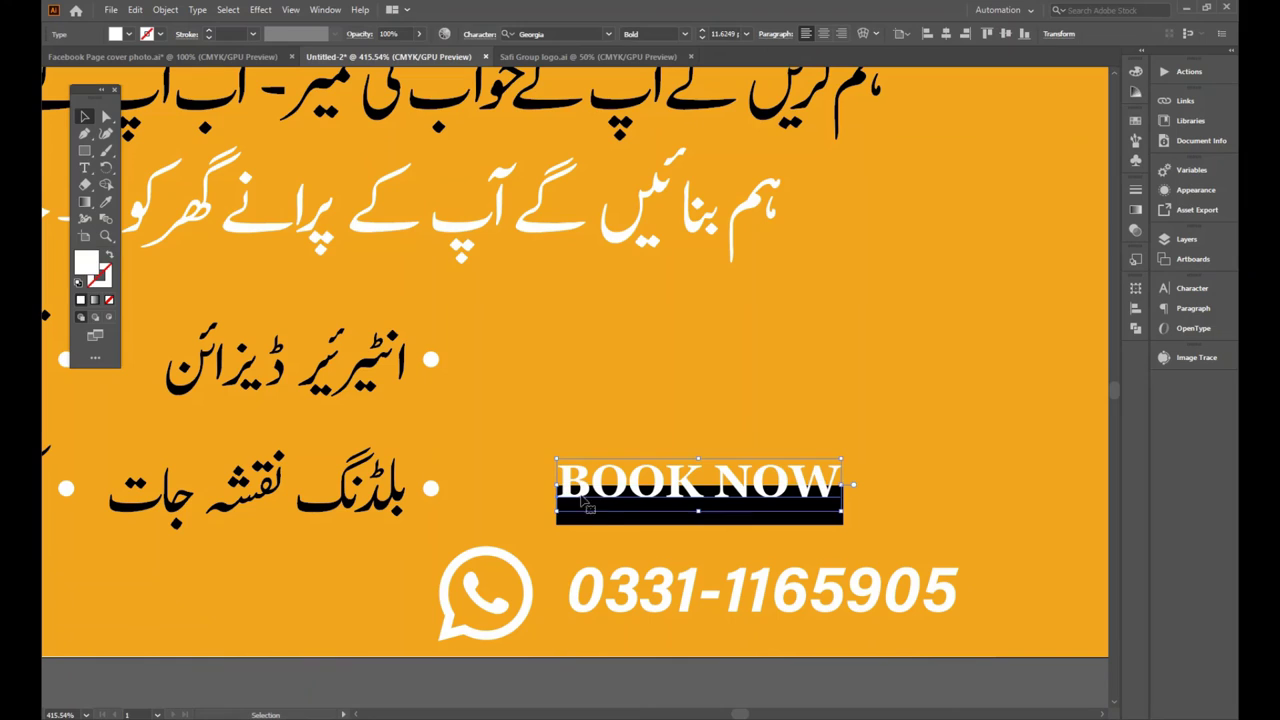
shift+click(590, 520)
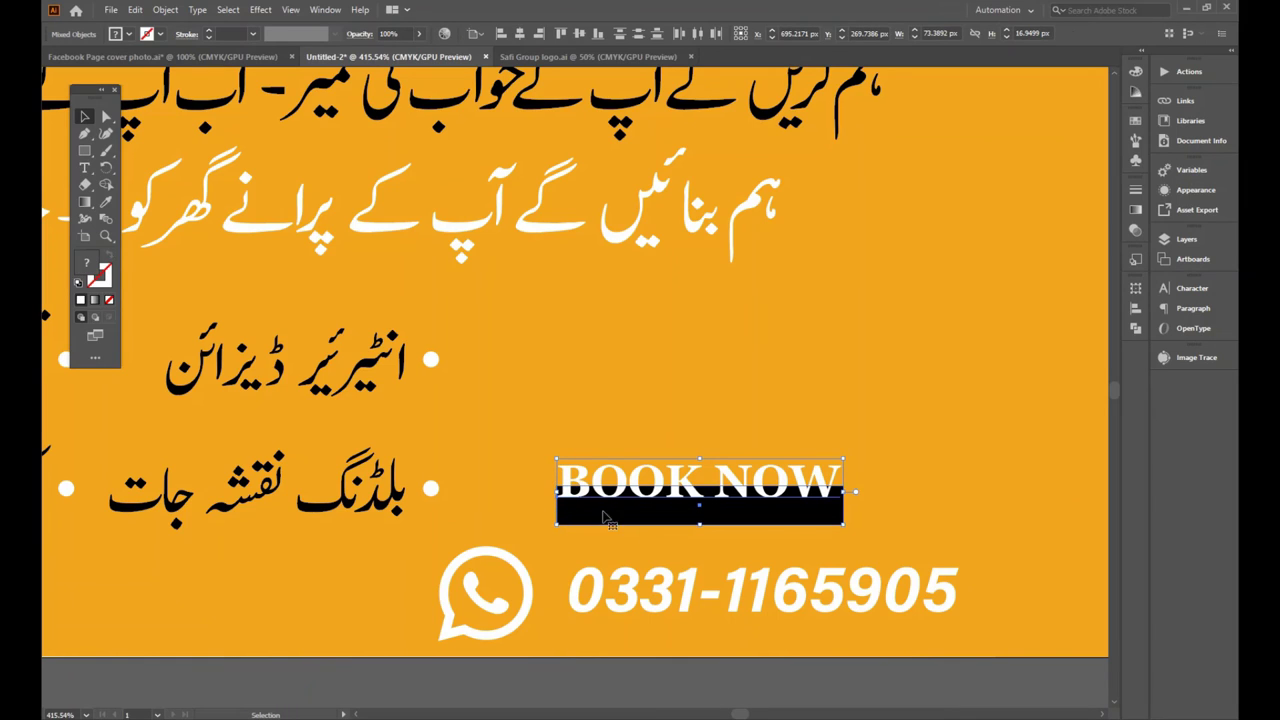
click(620, 480)
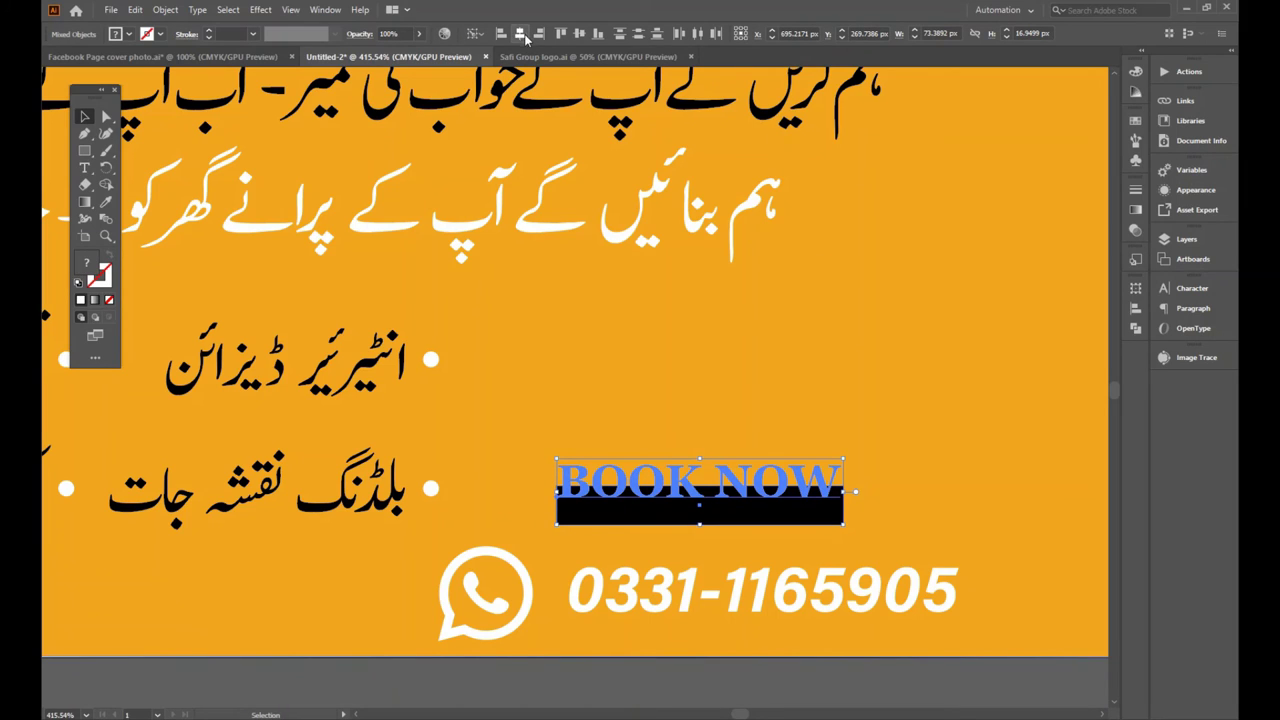
click(597, 33)
click(842, 490)
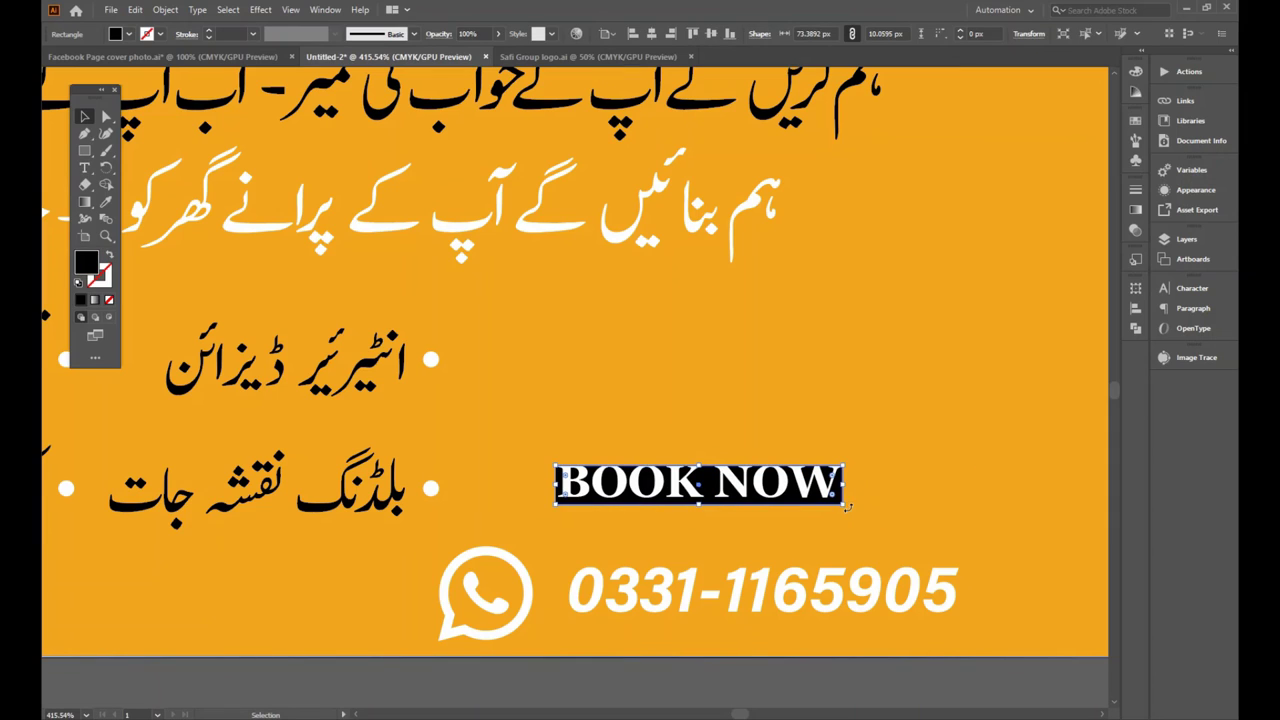
- Make the black rectangle behind BOOK NOW slightly wider and taller
drag(843, 508, 858, 511)
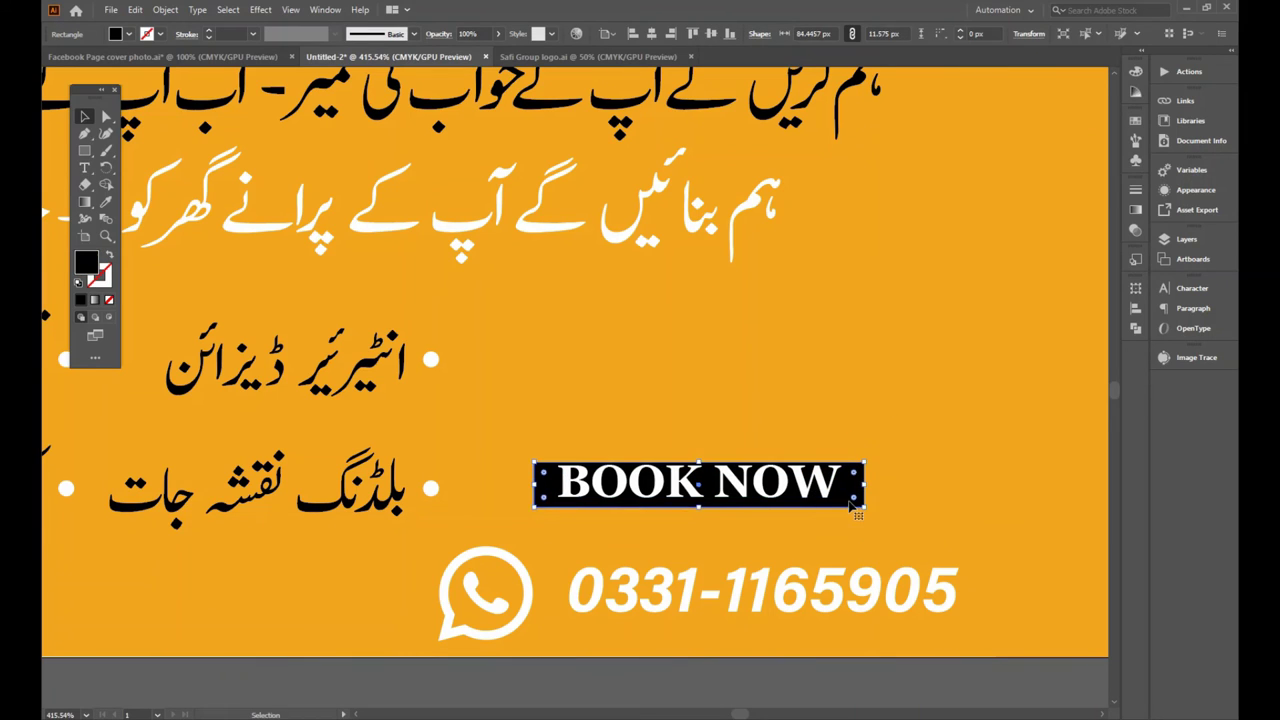
drag(858, 511, 864, 504)
click(900, 437)
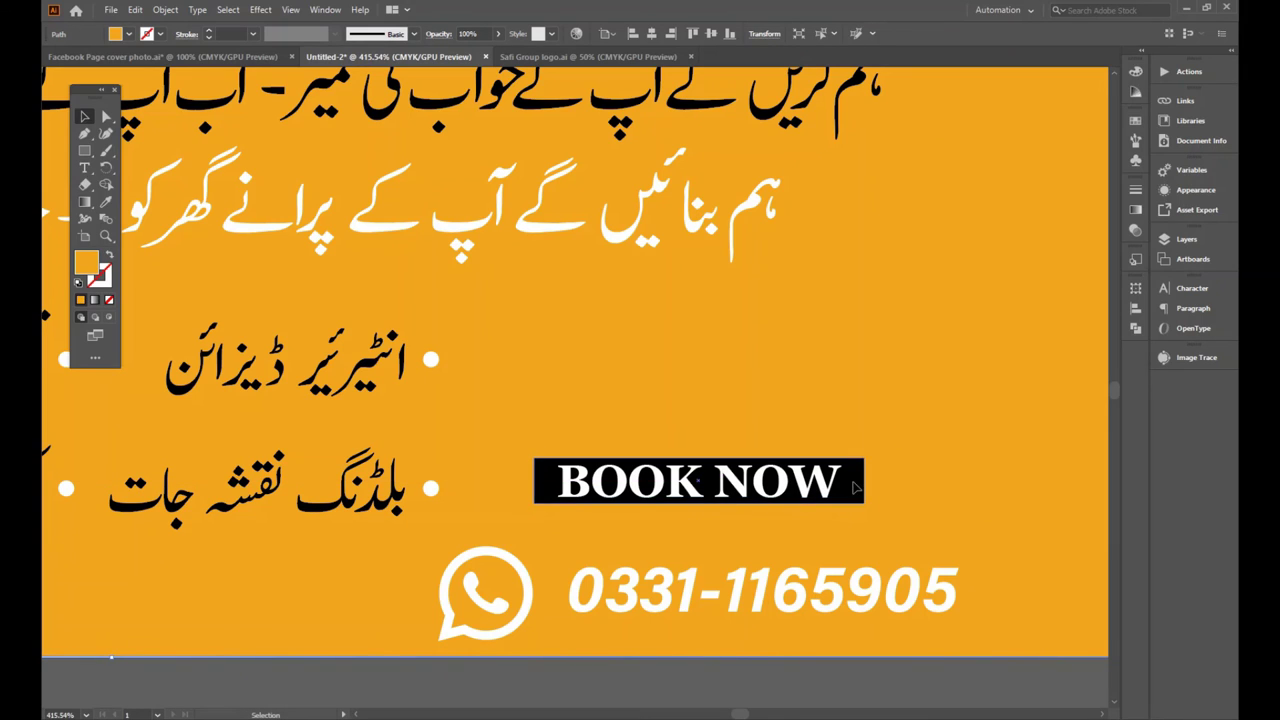
click(700, 502)
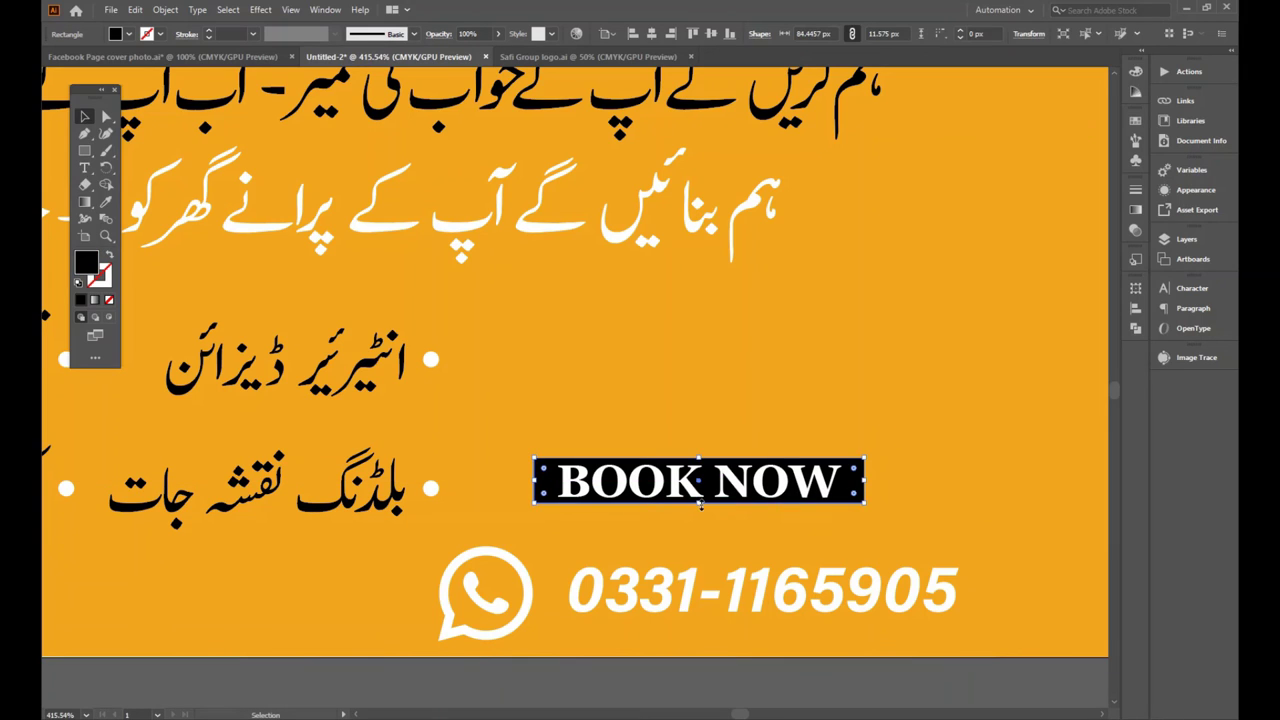
drag(700, 503, 700, 518)
click(461, 415)
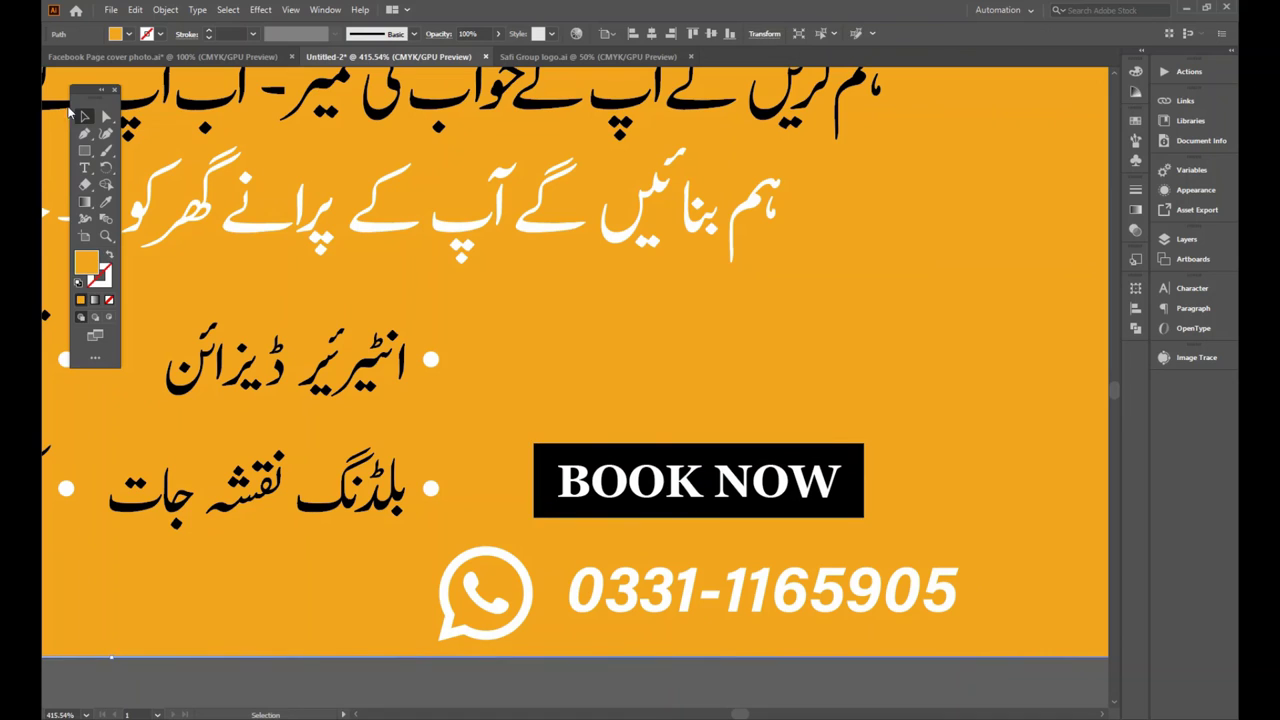
- Drag a corner widget with Direct Selection to fully round the rectangle into a pill
key(a)
click(536, 515)
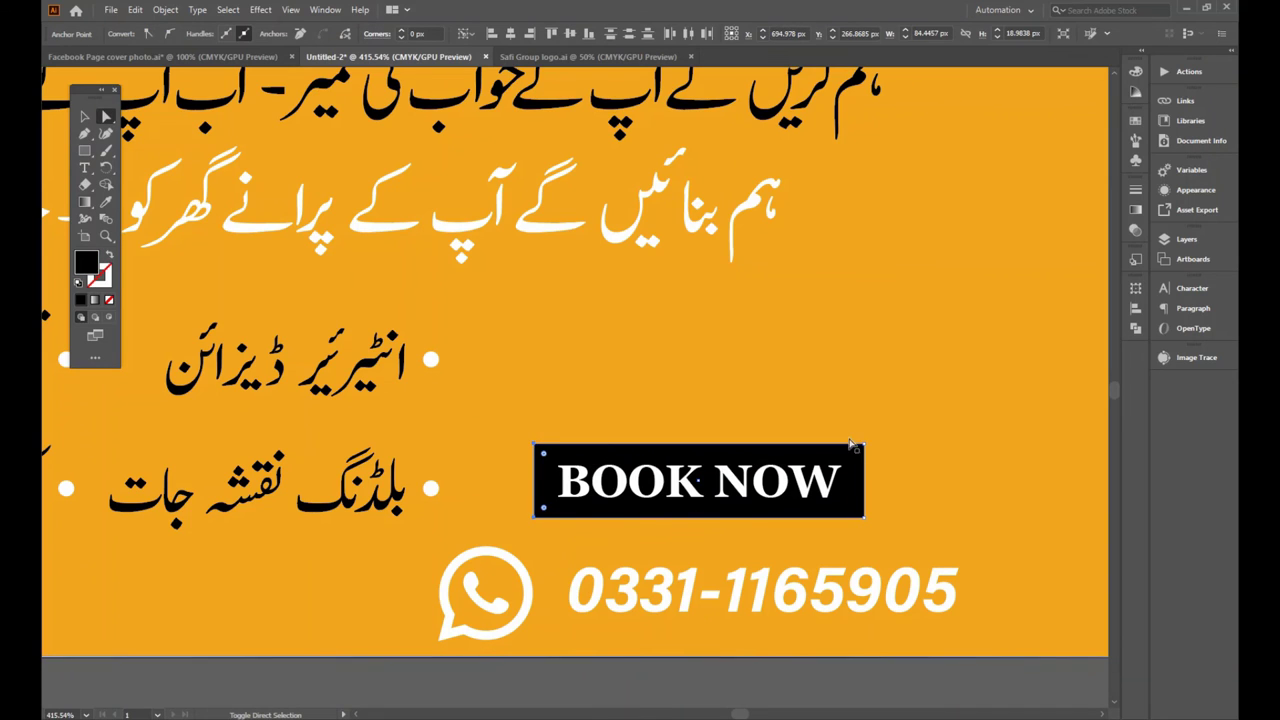
drag(850, 505, 825, 495)
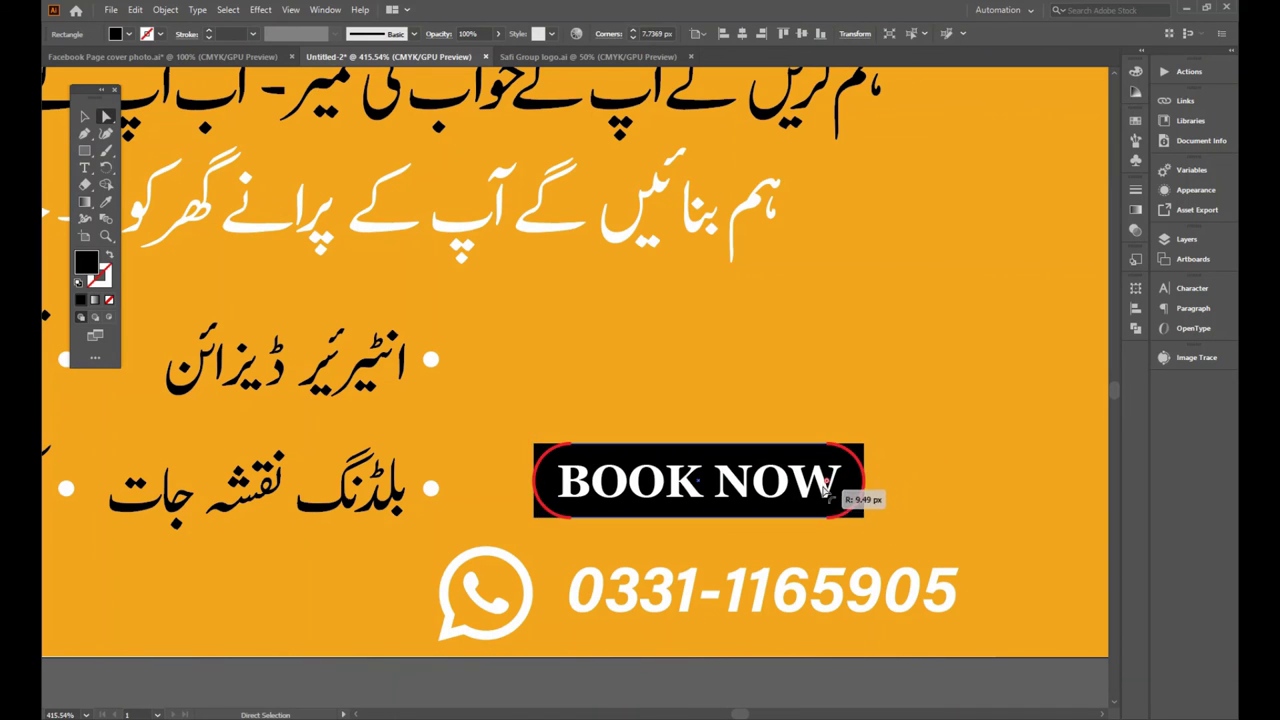
click(85, 116)
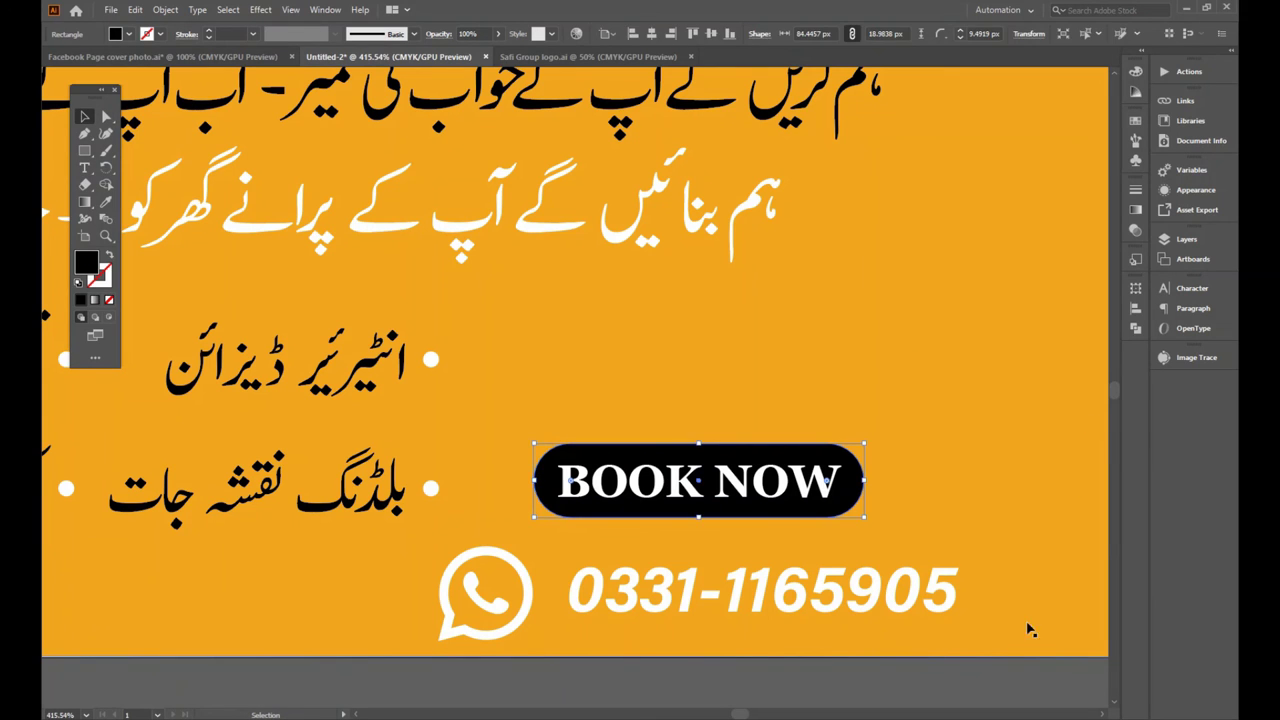
click(1018, 683)
key(ctrl+1)
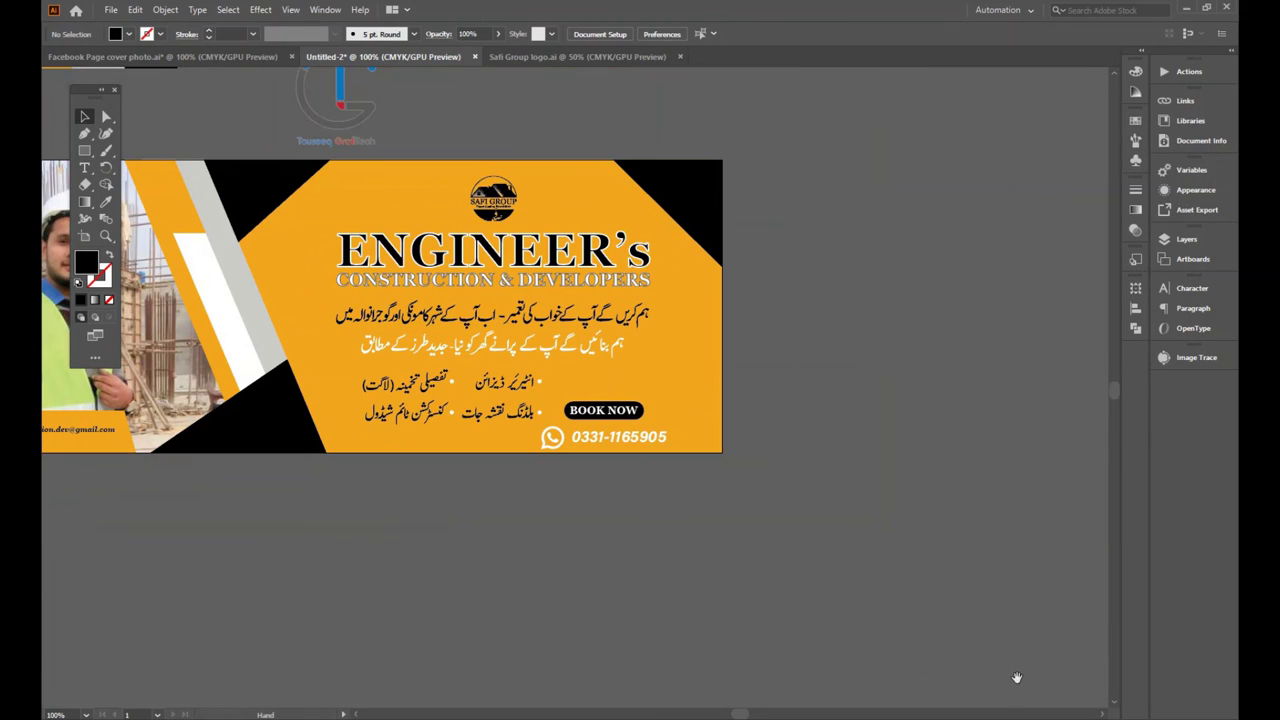
- Pan the 100% view so the whole cover and the BOOK NOW pill are centred
mouse_move(934, 464)
mouse_down()
mouse_move(986, 435)
mouse_move(920, 441)
mouse_up()
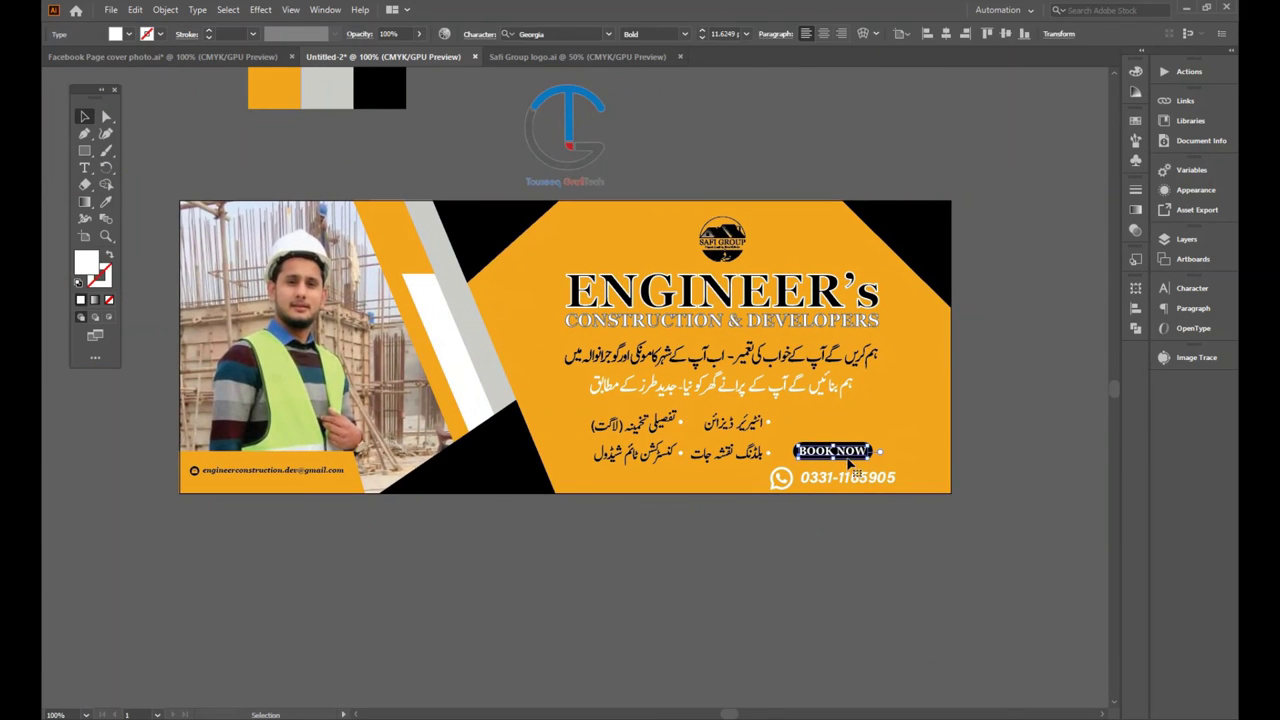
drag(948, 321, 961, 377)
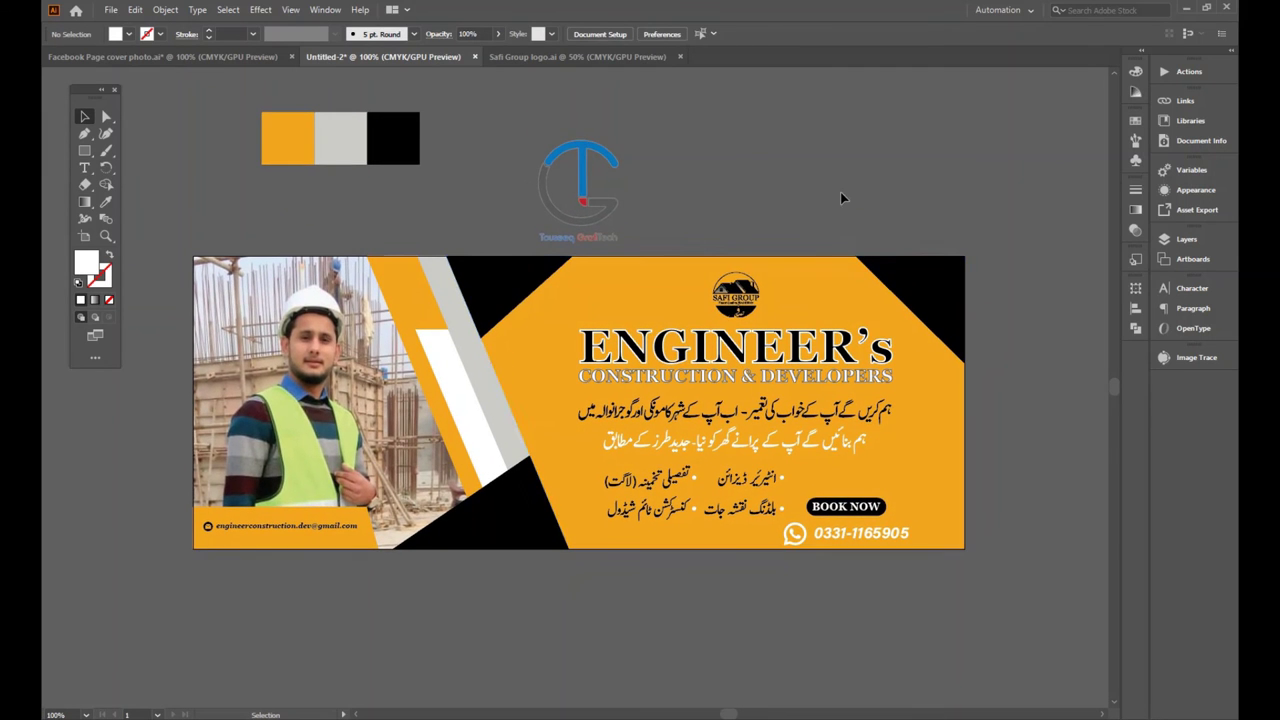